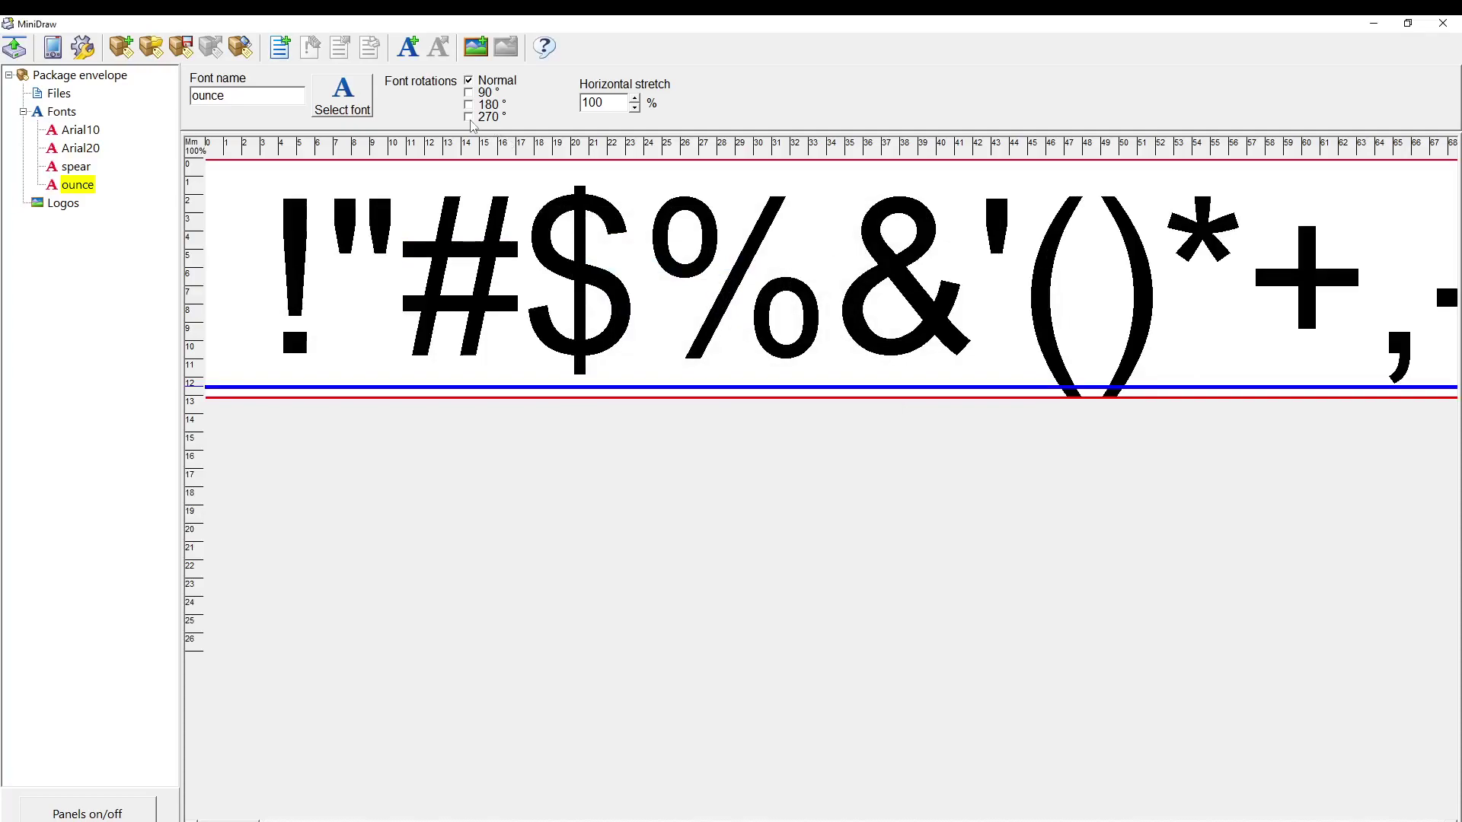
# Step: Enable the 270° rotation for the ounce font and collapse the list of fonts
pyautogui.click(470, 117)
pyautogui.click(24, 112)
pyautogui.click(24, 112)
# Step: Create a new file named 16ounce in the package envelope
pyautogui.click(76, 96)
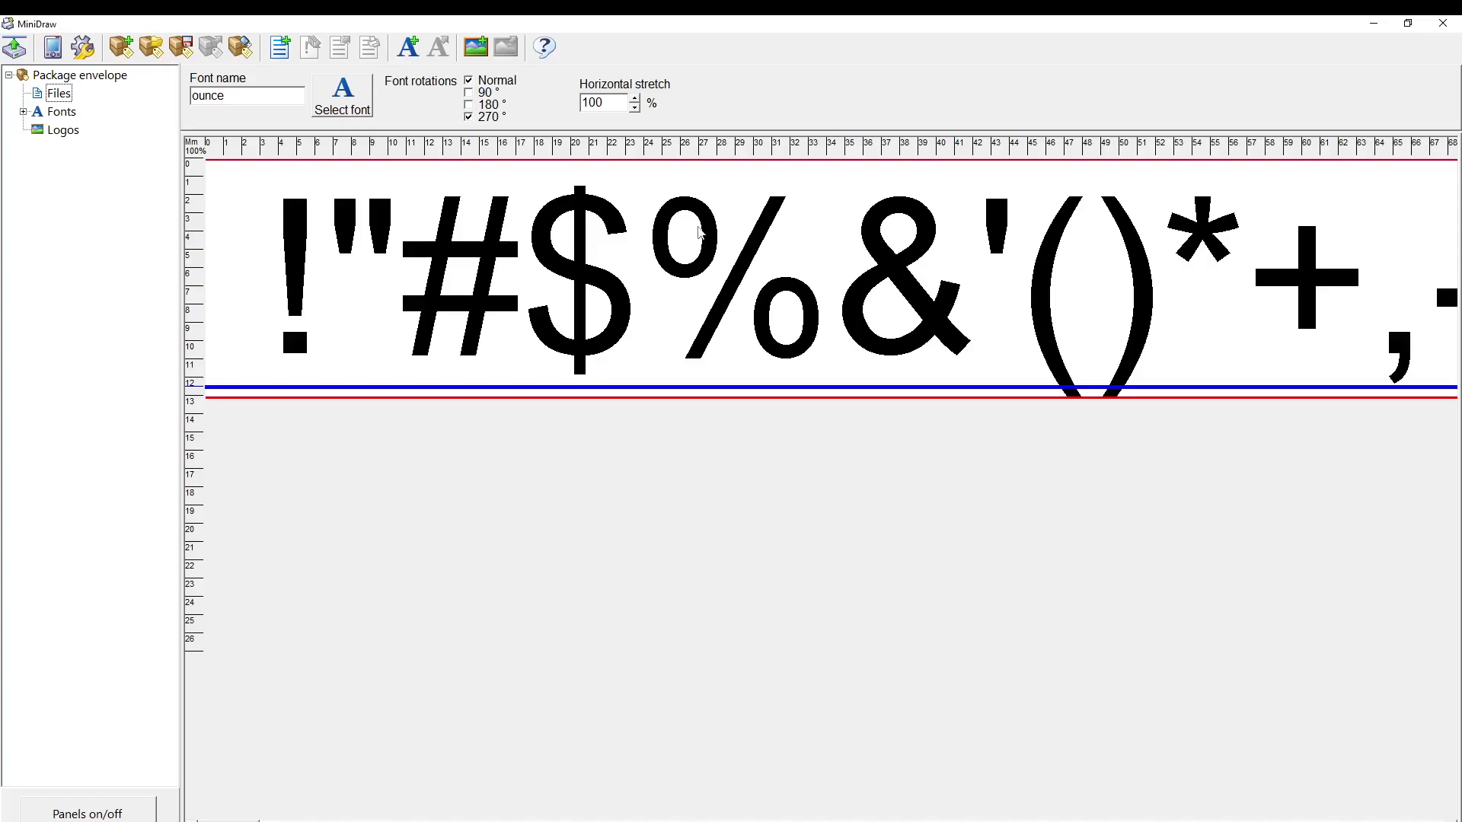
pyautogui.click(287, 54)
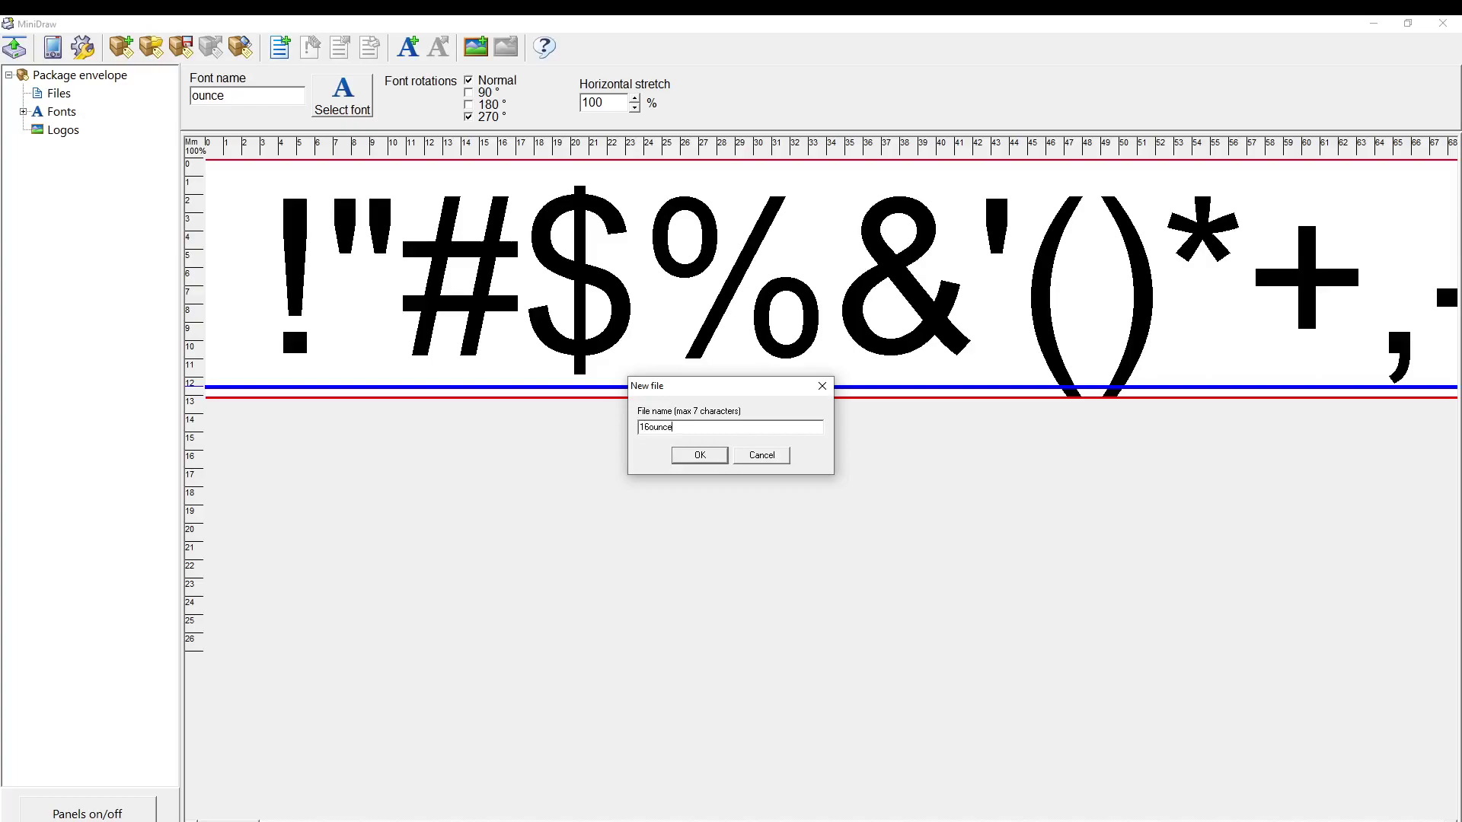
pyautogui.press('Return')
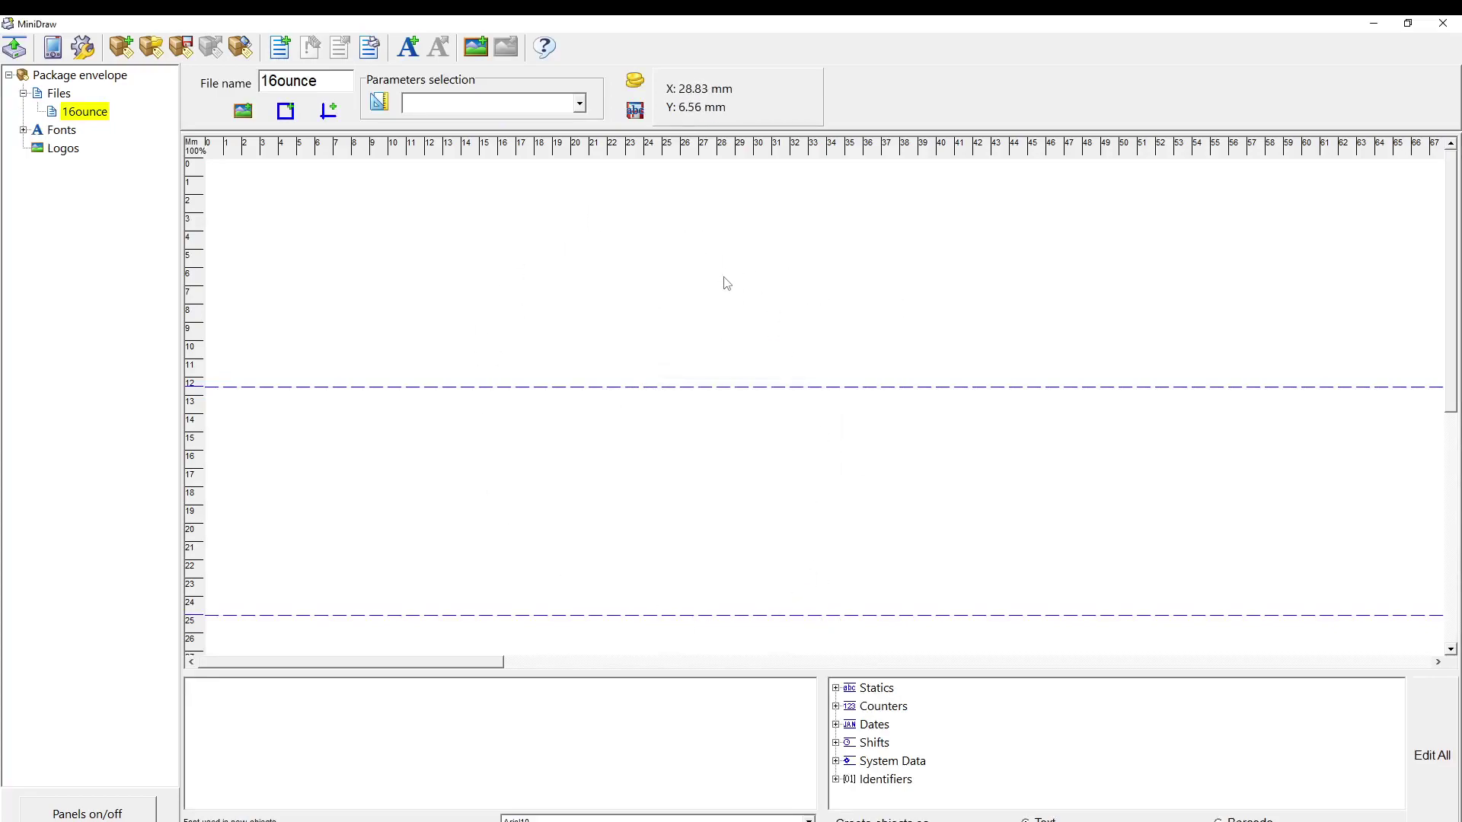
# Step: Set the layout length of the 16ounce file to 457 mm in its layout parameters
pyautogui.scroll(-1, 688, 276)
pyautogui.scroll(-1, 687, 276)
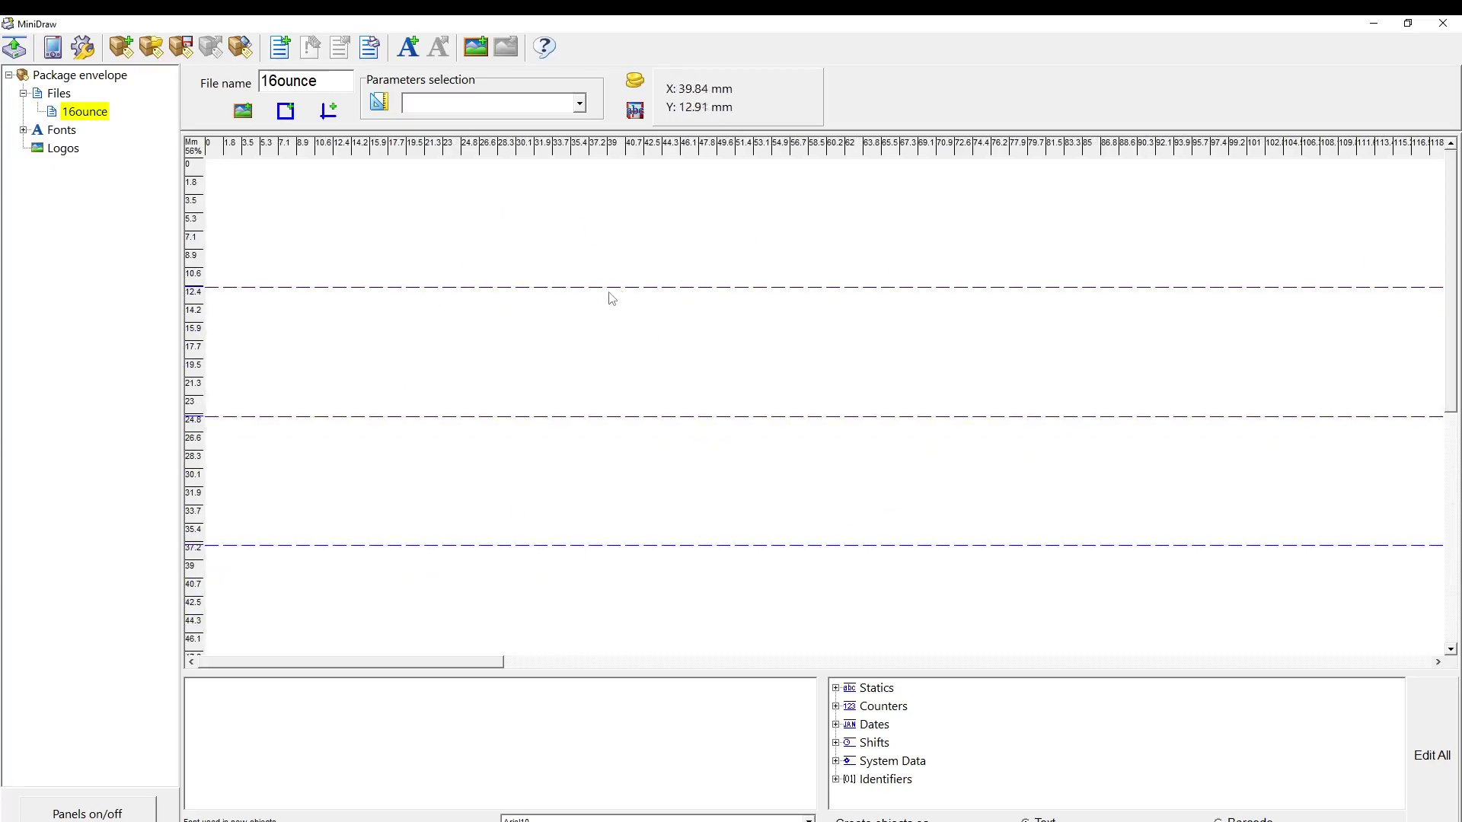
pyautogui.scroll(-4, 613, 304)
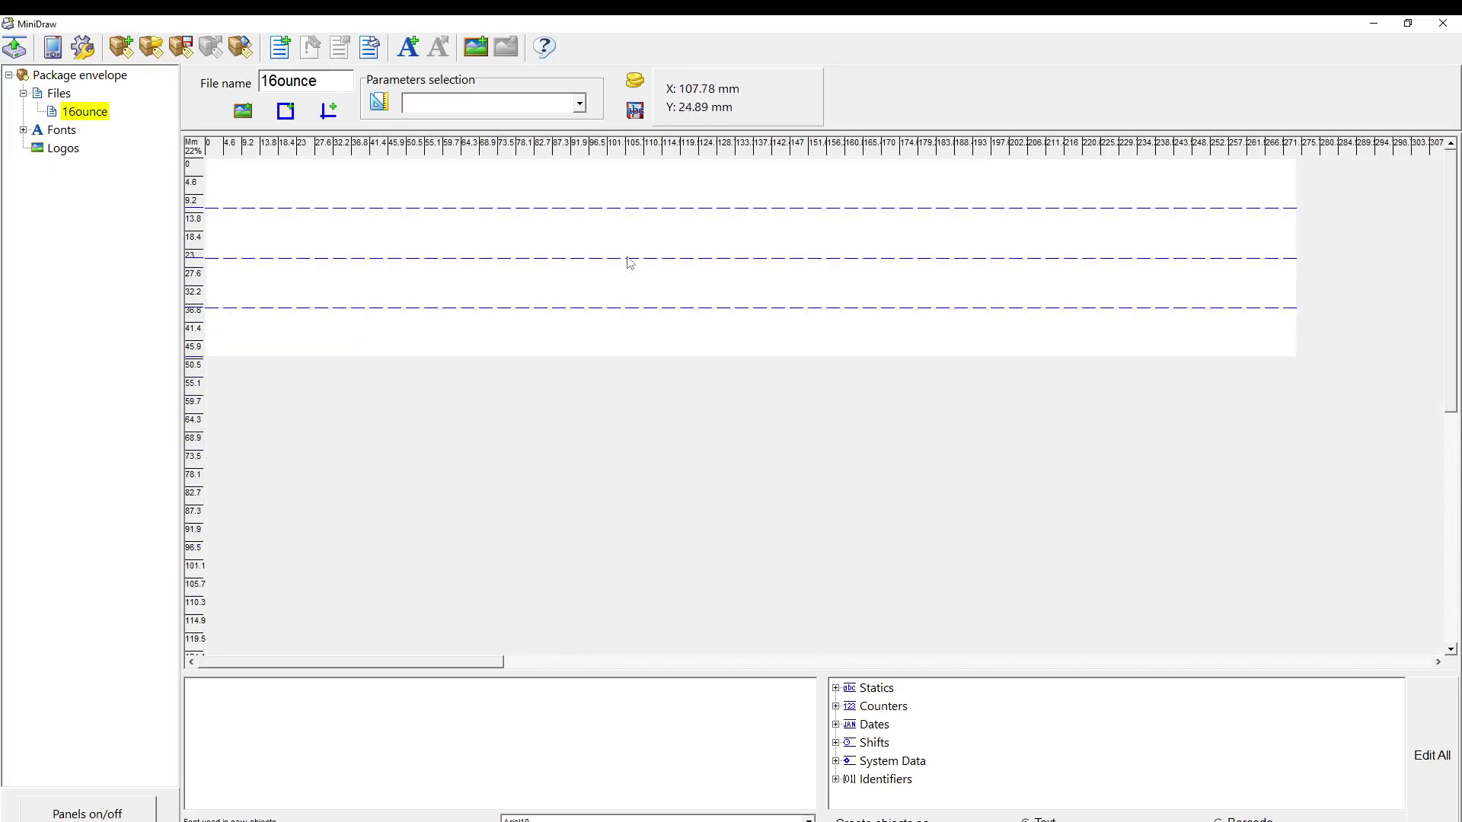
pyautogui.scroll(-1, 640, 260)
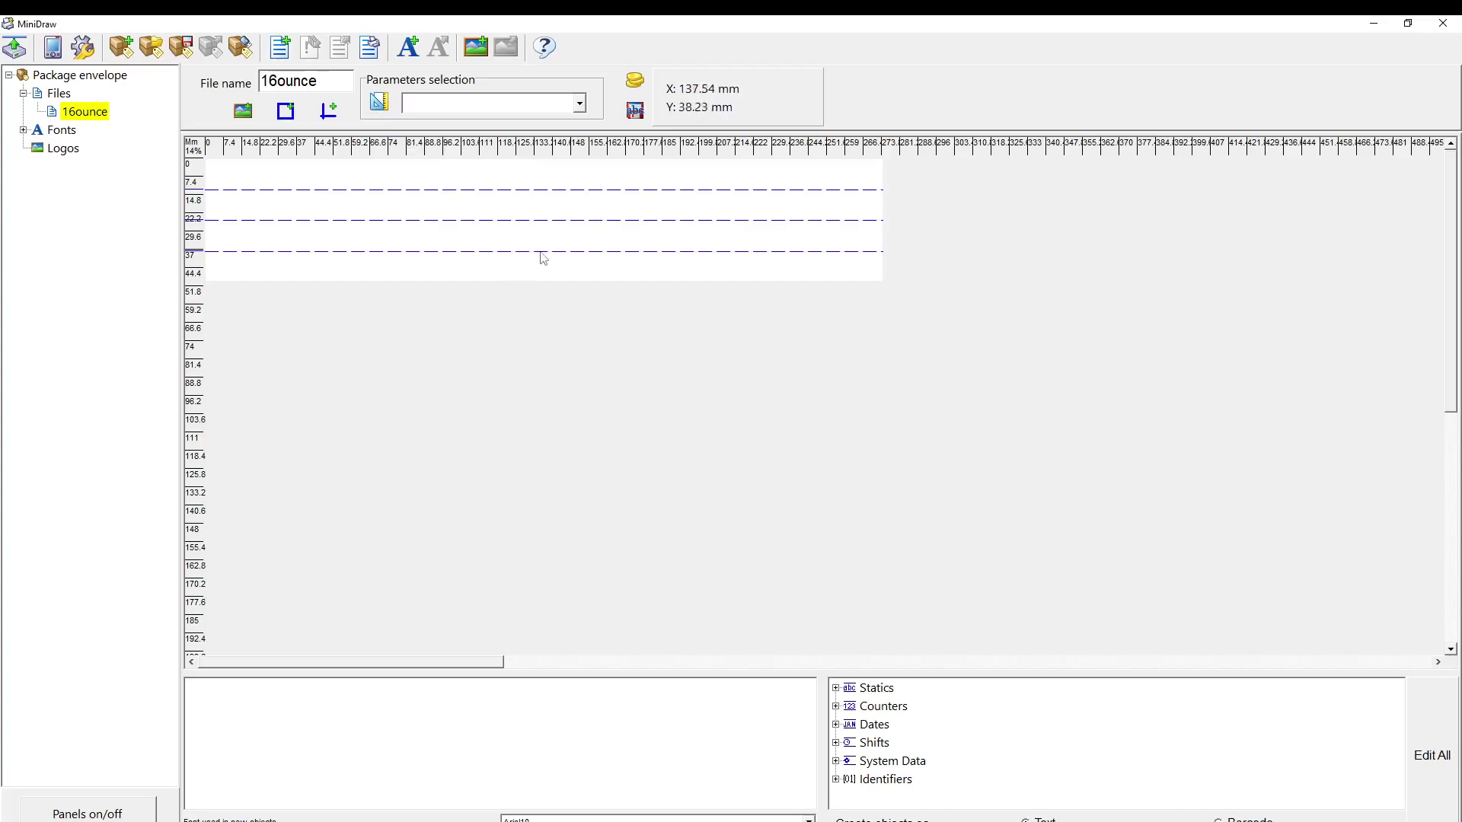
pyautogui.click(380, 101)
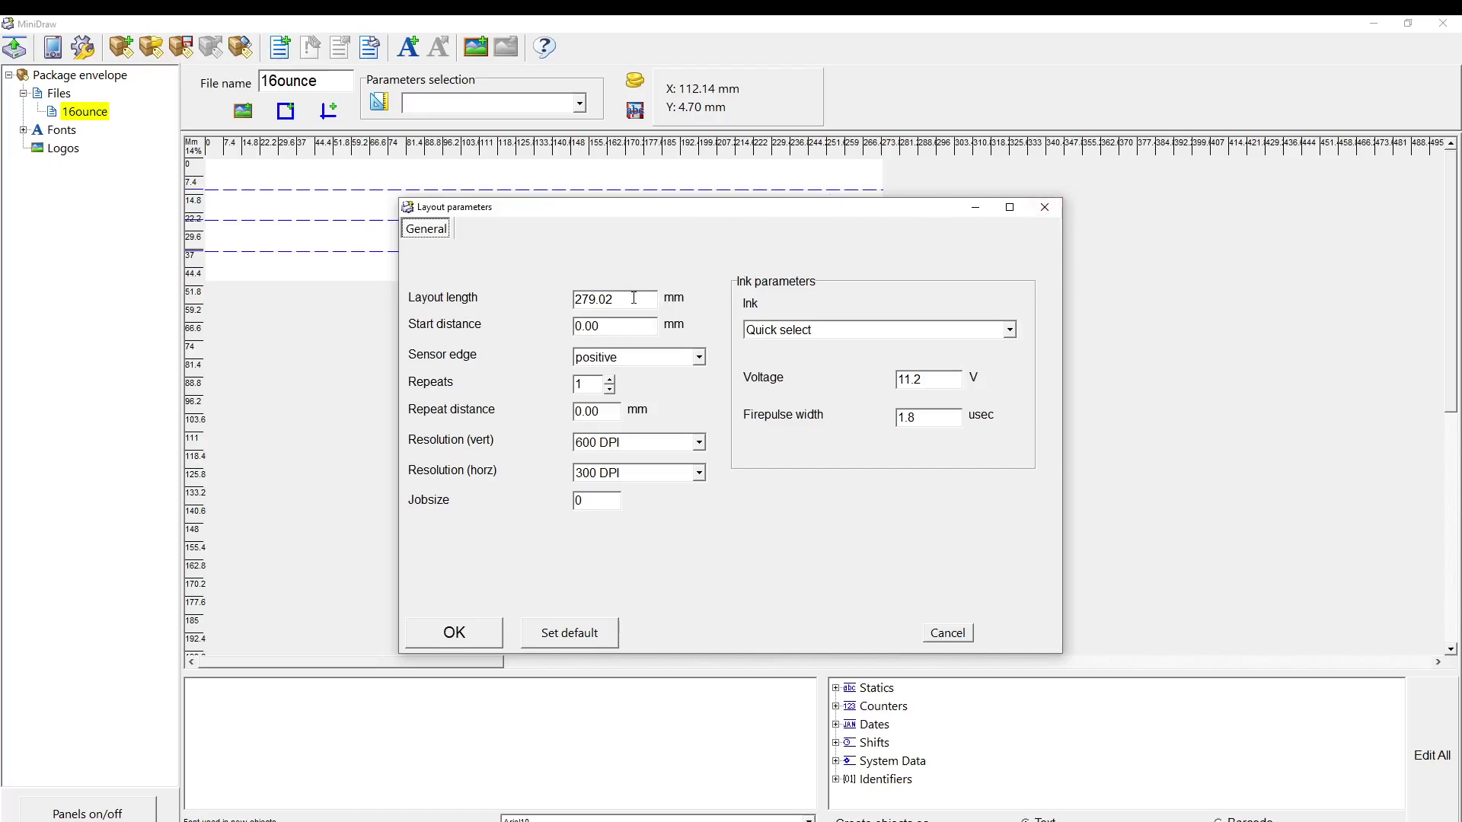
pyautogui.moveTo(634, 298); pyautogui.dragTo(492, 290)
pyautogui.click(604, 300)
pyautogui.click(631, 299)
pyautogui.doubleClick(608, 301)
pyautogui.write('457')
# Step: Review the start distance, repeats and available horizontal resolutions in the layout parameters
pyautogui.moveTo(609, 326); pyautogui.dragTo(569, 338)
pyautogui.click(630, 330)
pyautogui.moveTo(611, 327); pyautogui.dragTo(571, 332)
pyautogui.click(590, 384)
pyautogui.click(614, 475)
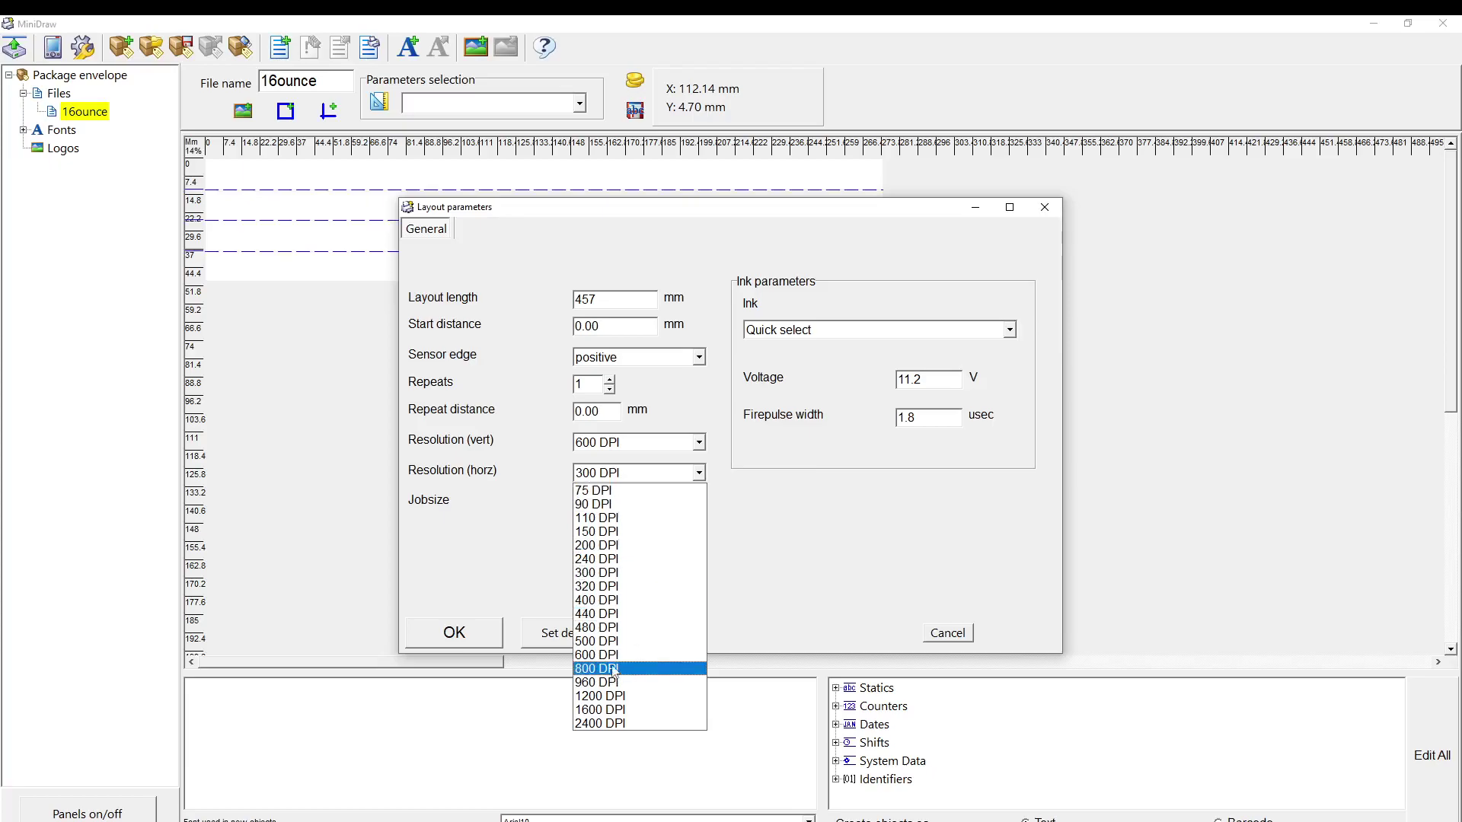
pyautogui.click(655, 474)
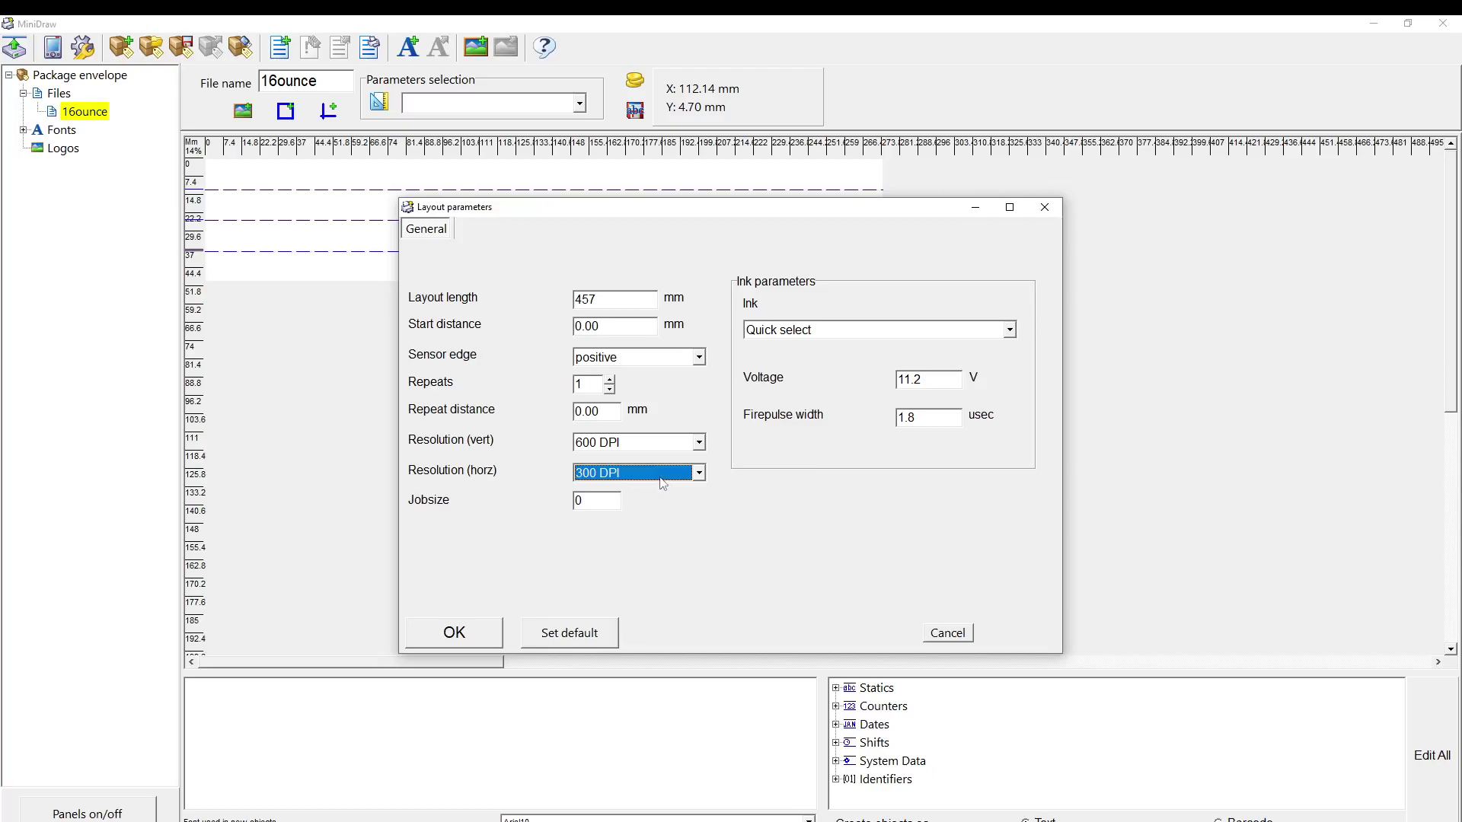
pyautogui.click(662, 477)
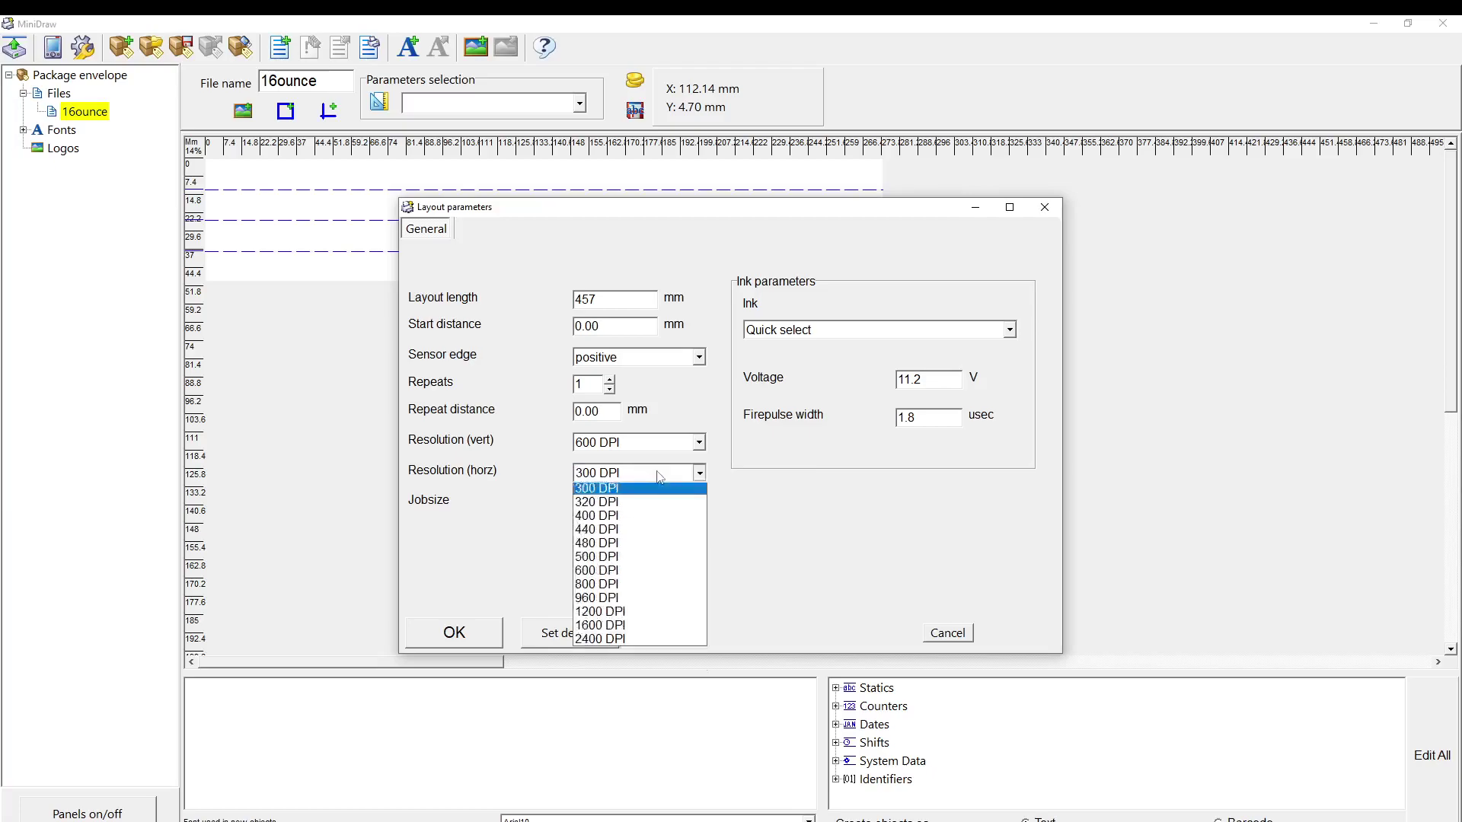
pyautogui.click(724, 489)
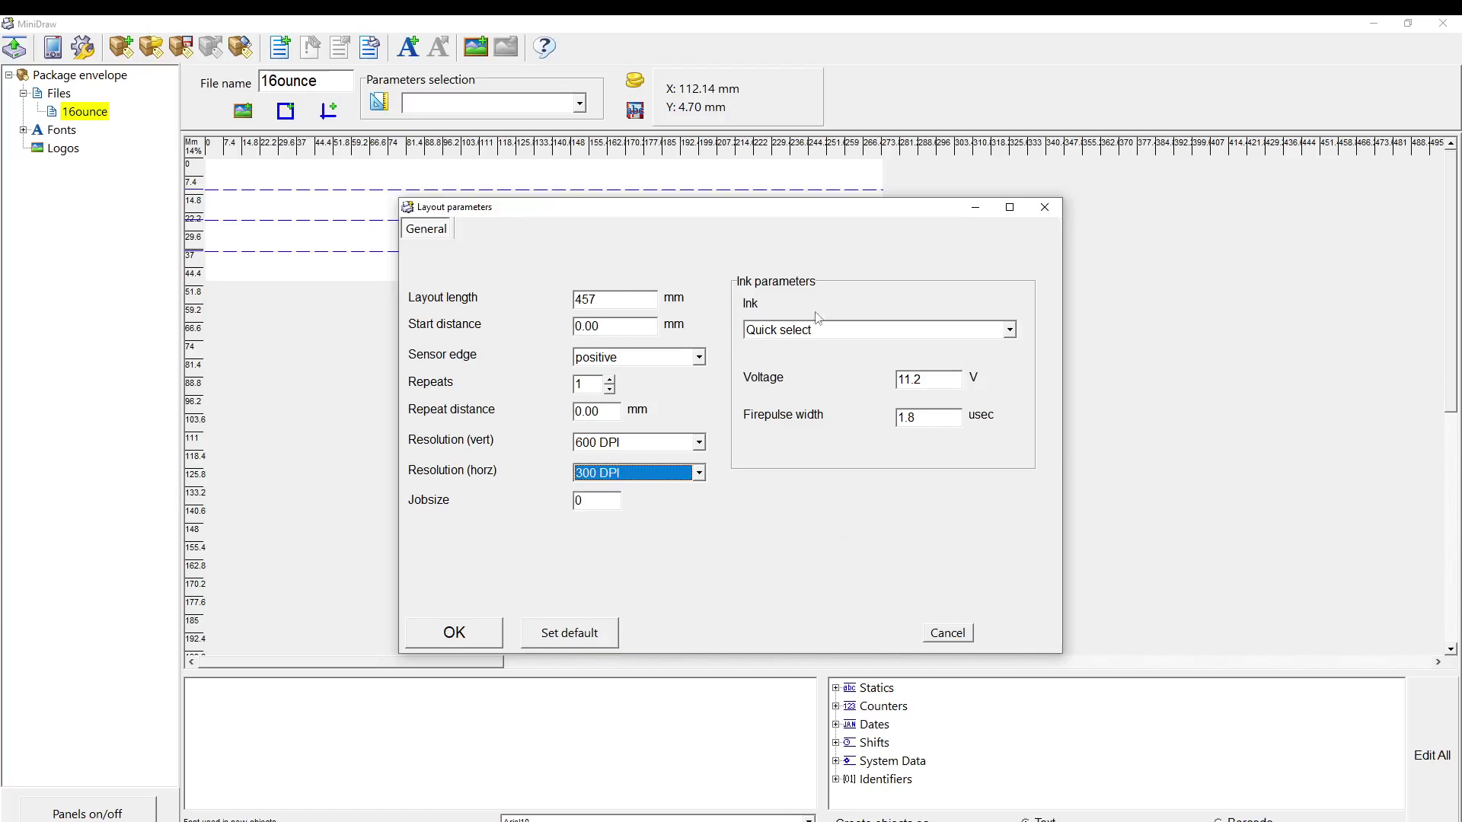
# Step: Choose *Default values for the ink parameters and apply the layout parameters
pyautogui.click(790, 330)
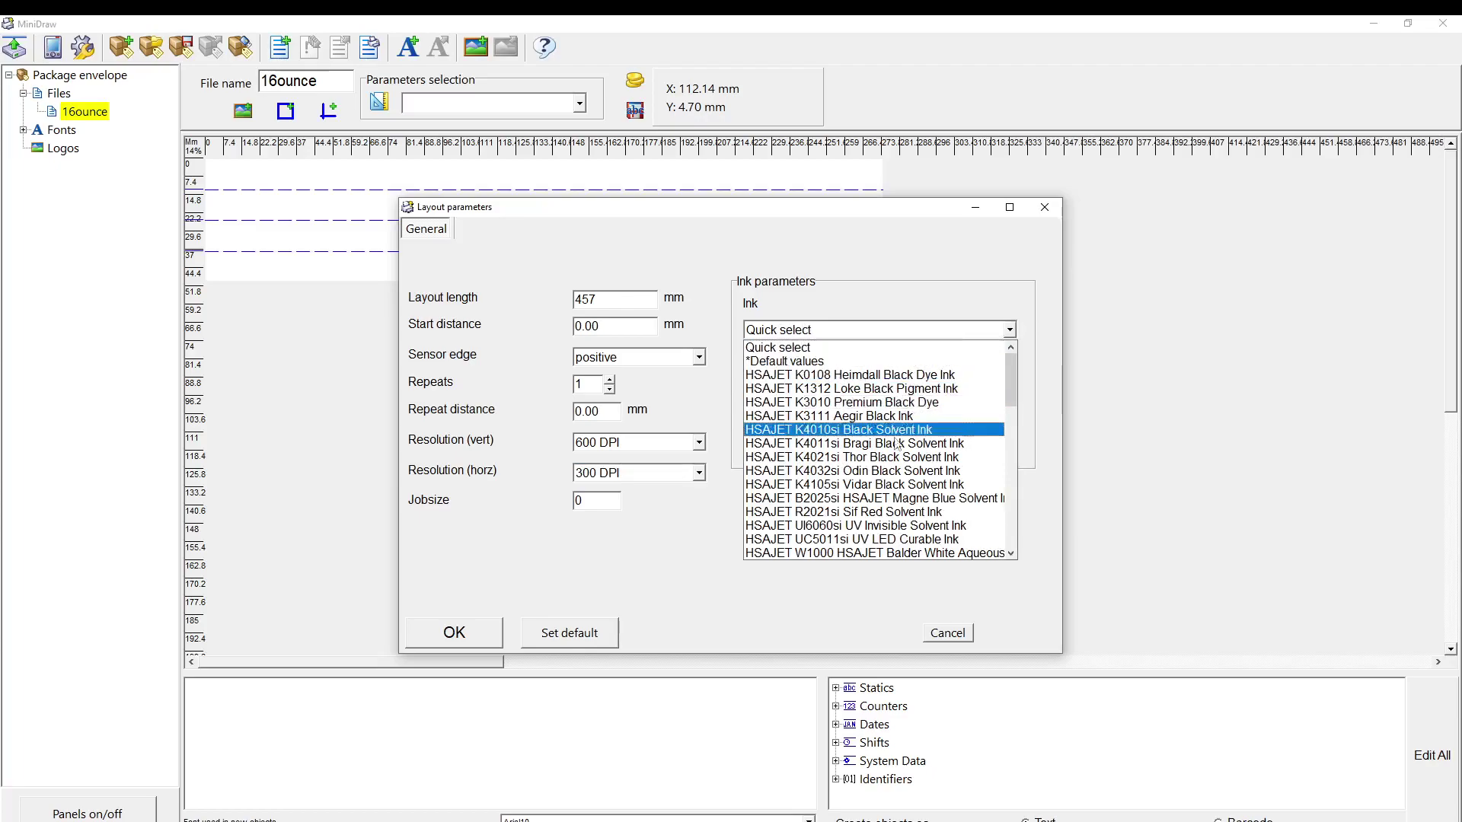
pyautogui.click(861, 363)
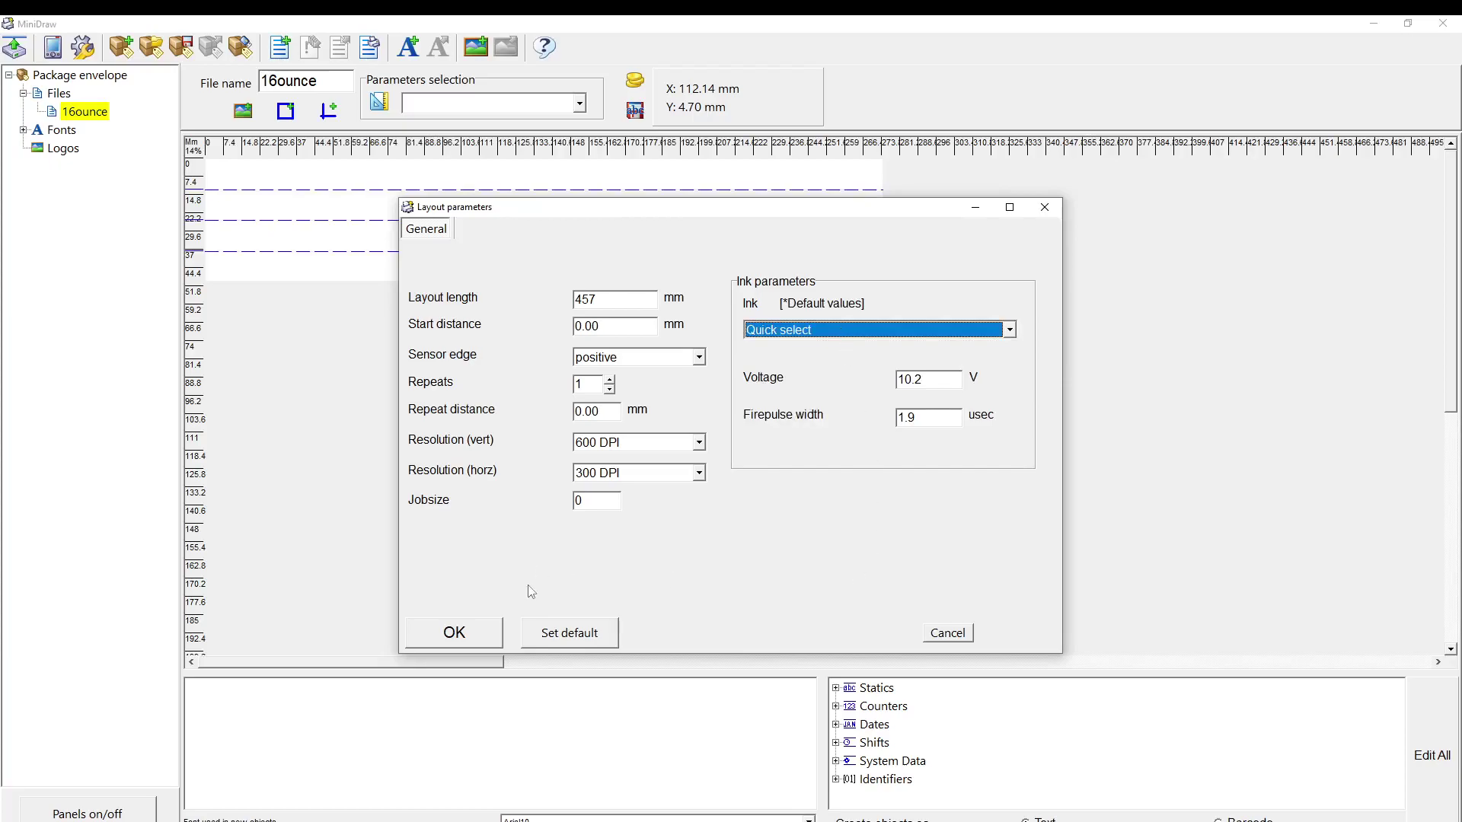
pyautogui.click(472, 631)
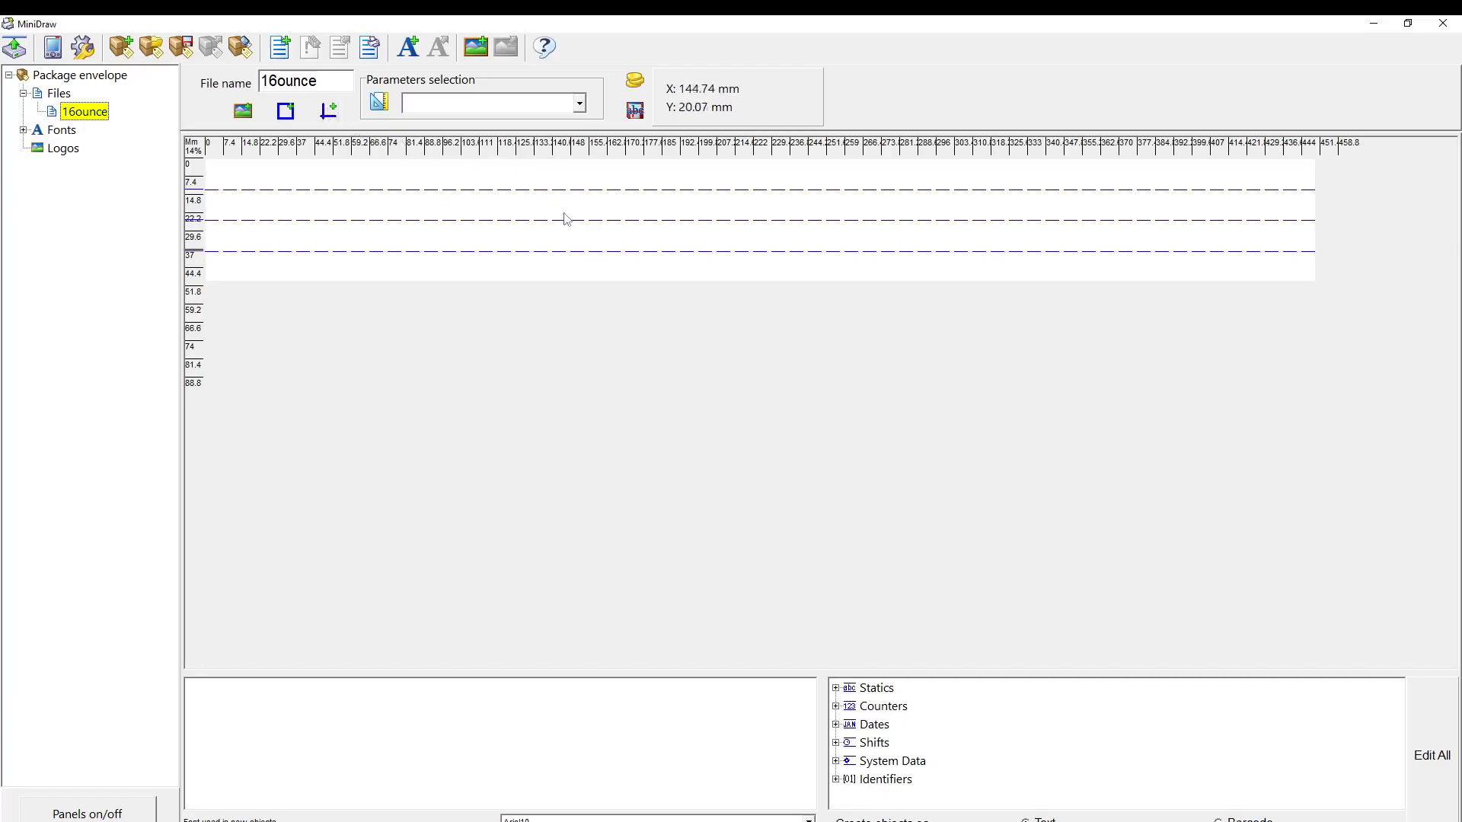
# Step: Rename the Static 1 entry to spear and set its text to SPEAR
pyautogui.click(836, 689)
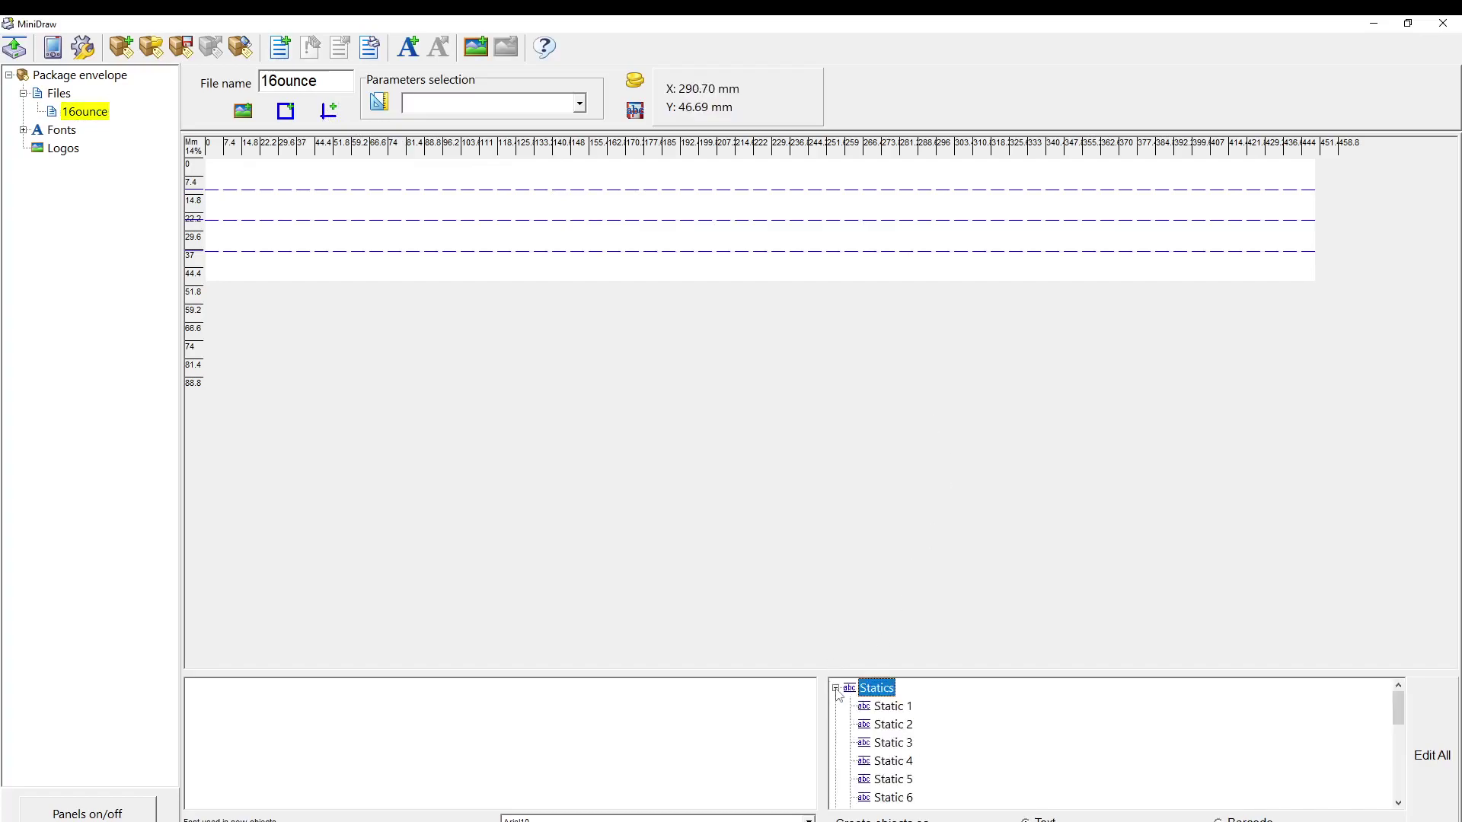
pyautogui.doubleClick(893, 707)
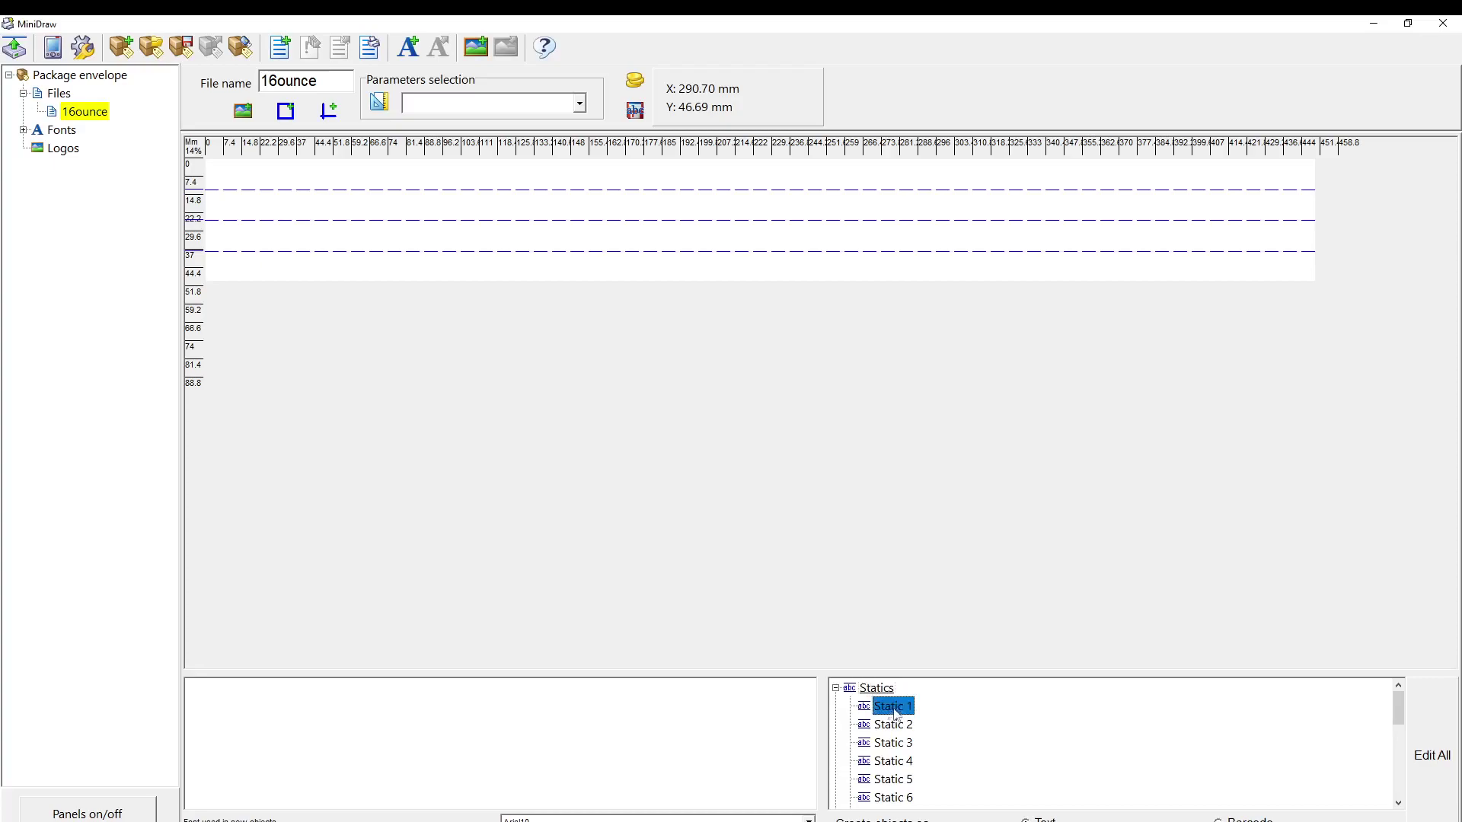
pyautogui.press('Tab')
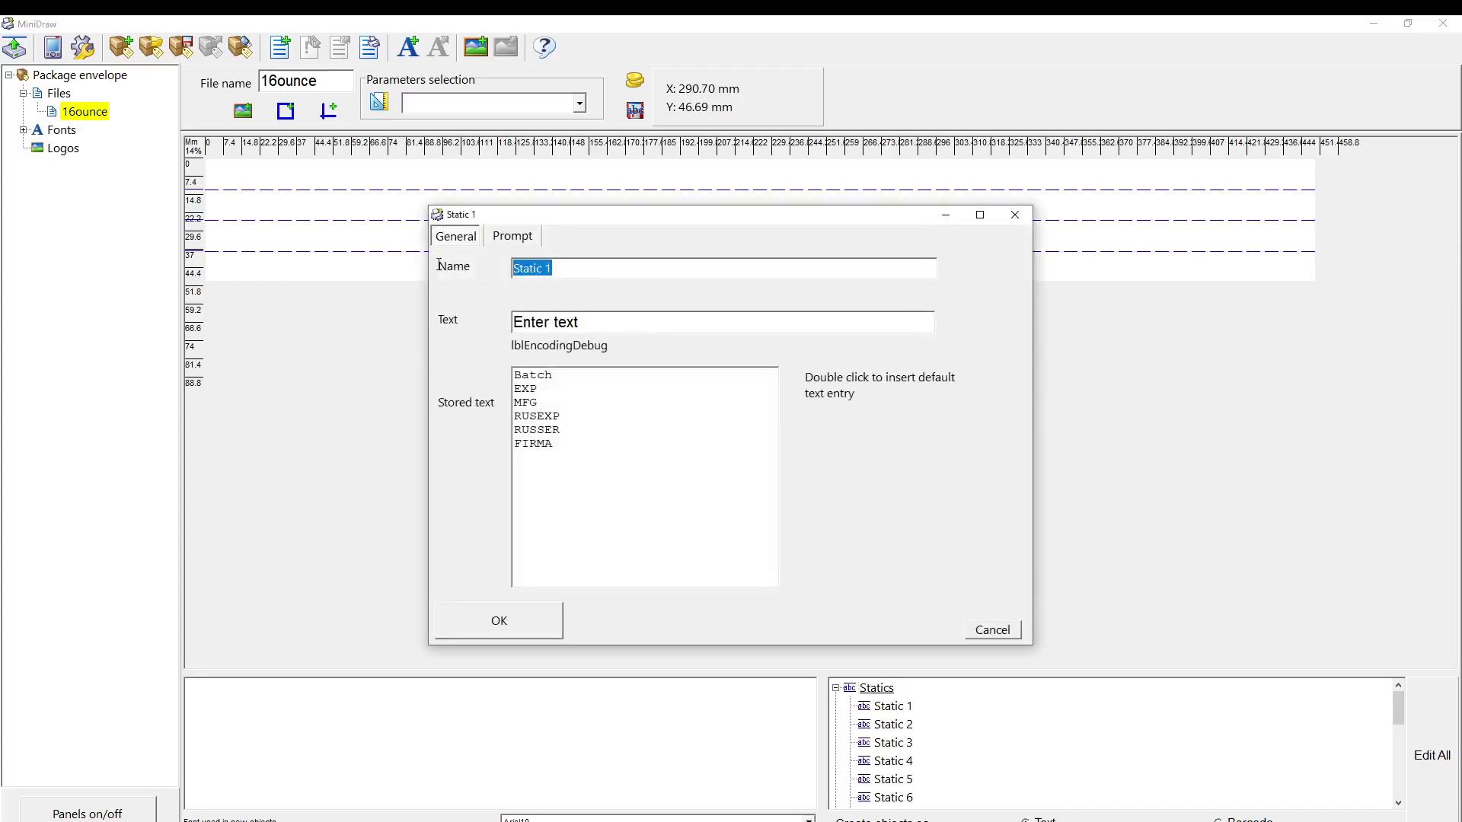
pyautogui.write('spear')
pyautogui.moveTo(586, 322); pyautogui.dragTo(511, 322)
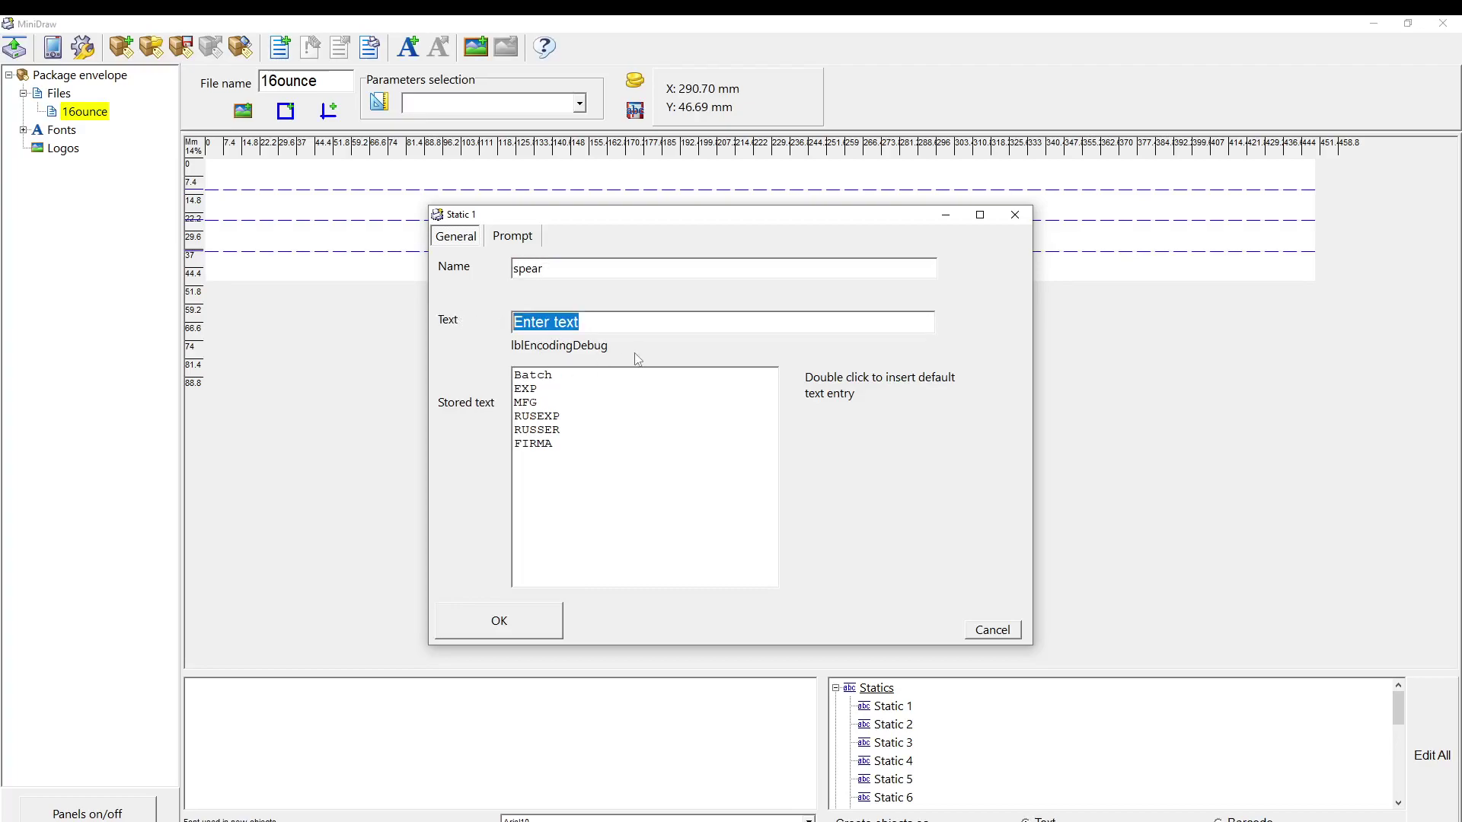
pyautogui.write('SPEAR')
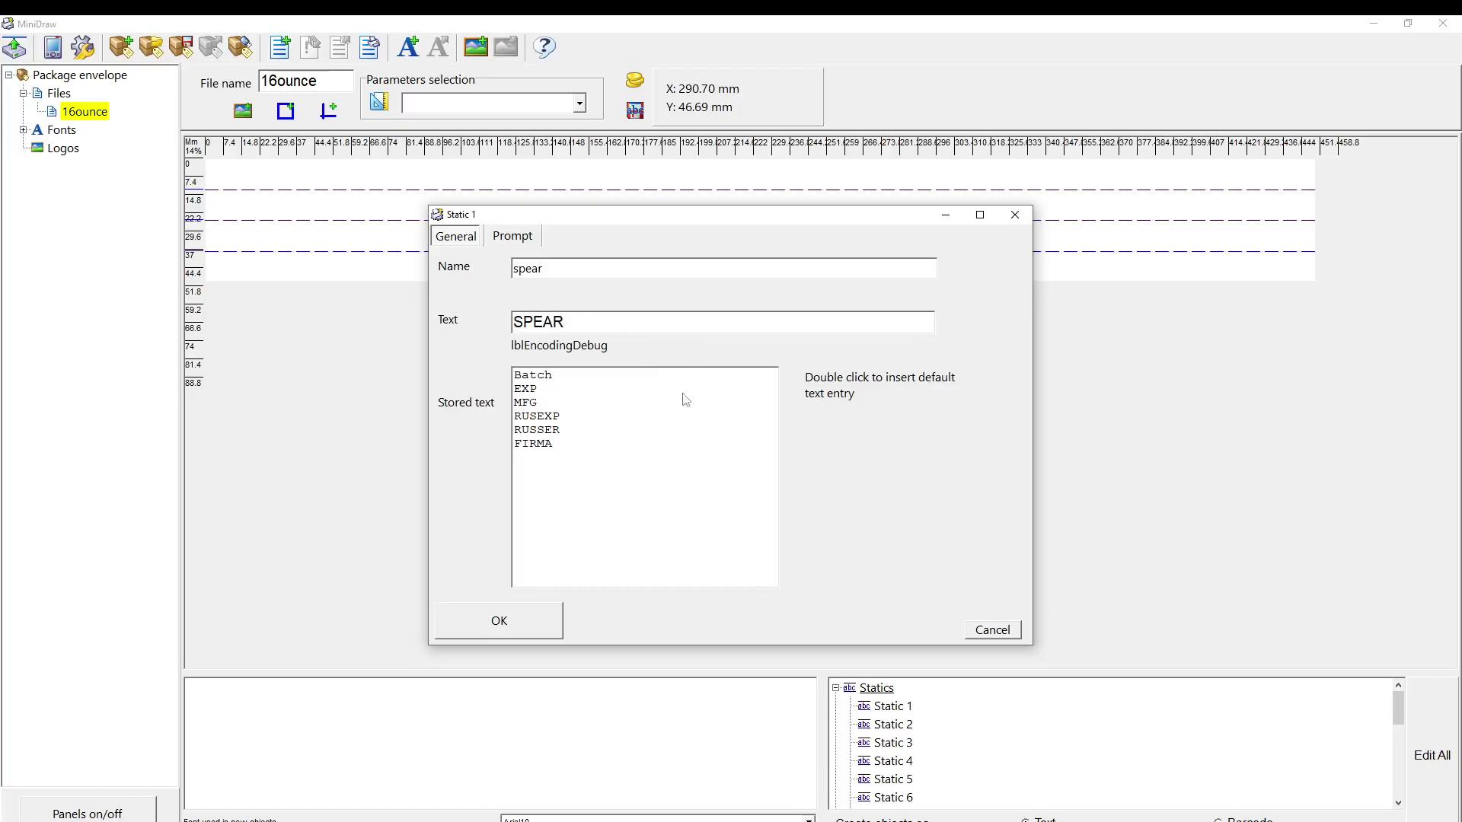
pyautogui.click(530, 616)
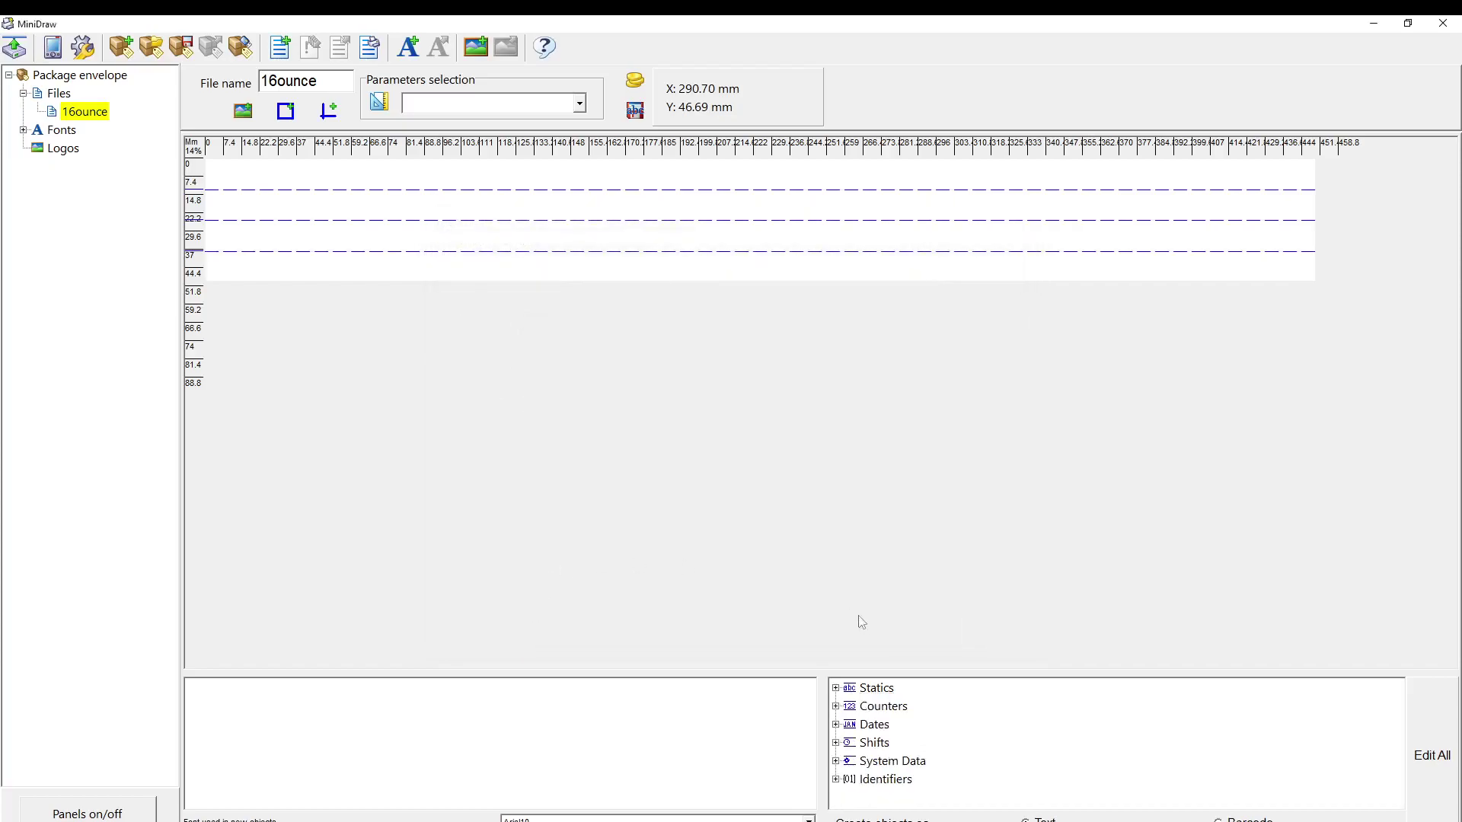
# Step: Examine the entries available under Counters, Dates, Shifts and System Data
pyautogui.click(836, 707)
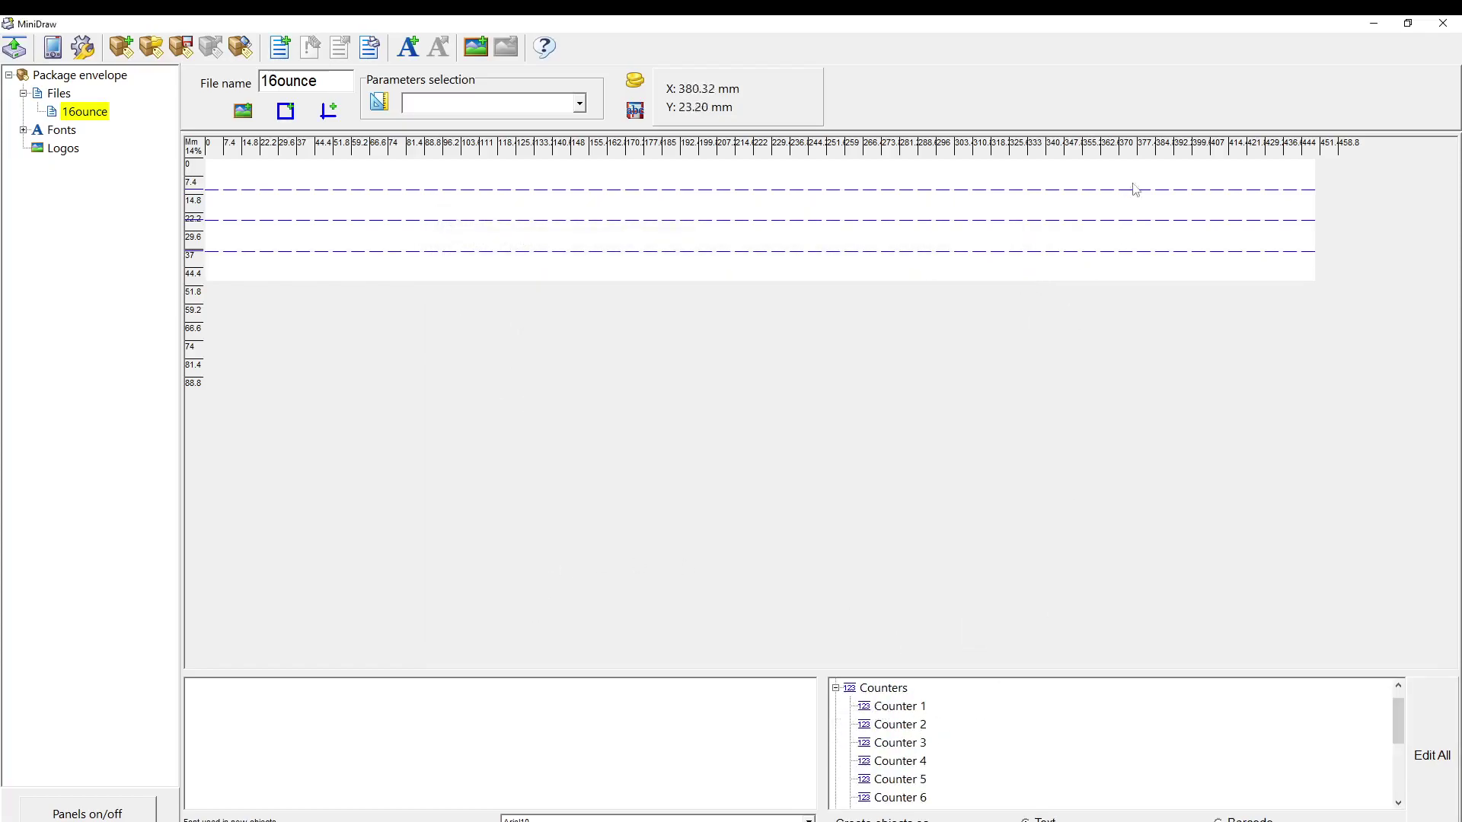
pyautogui.click(836, 688)
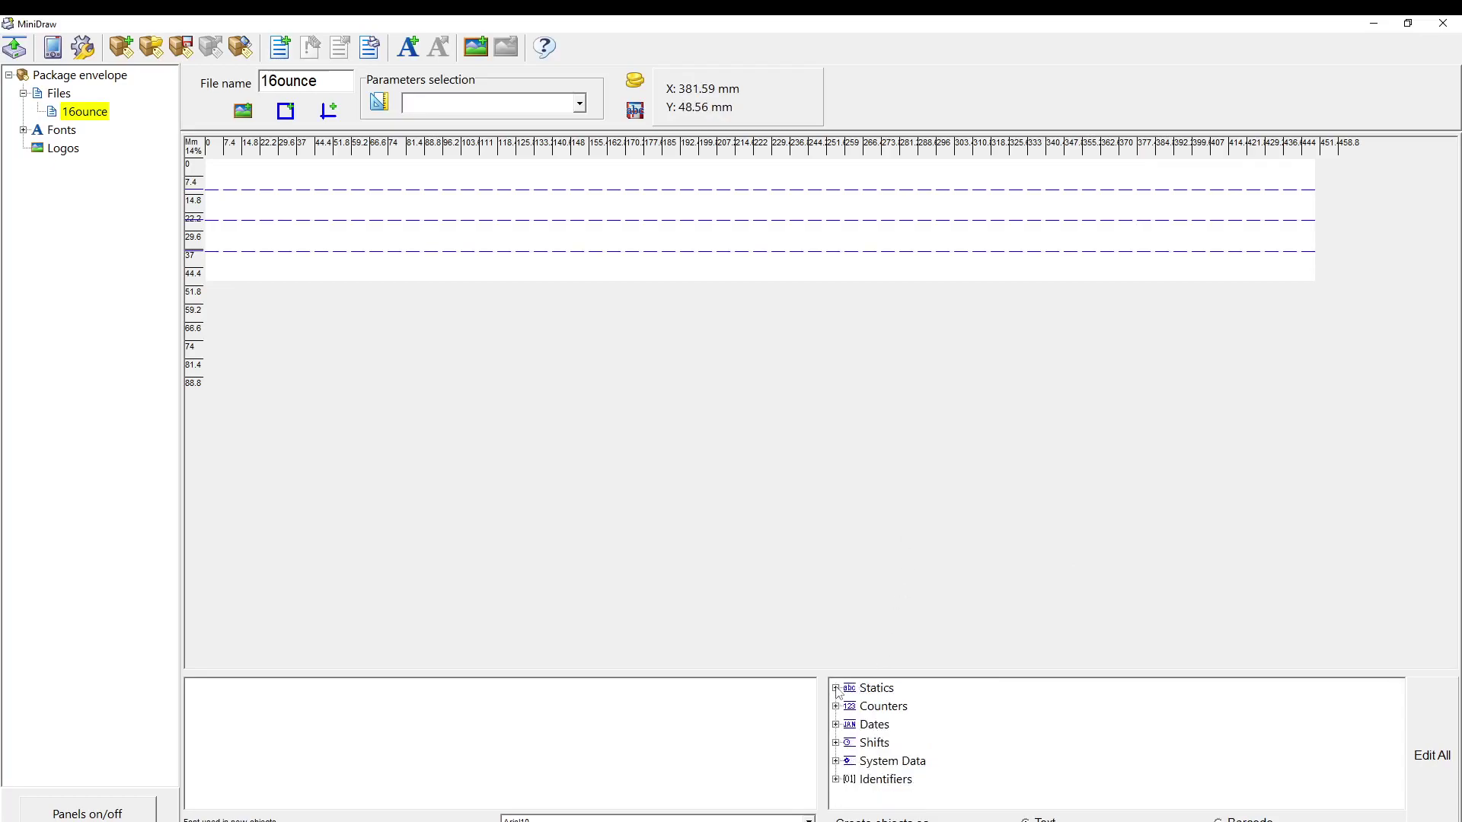
pyautogui.click(836, 724)
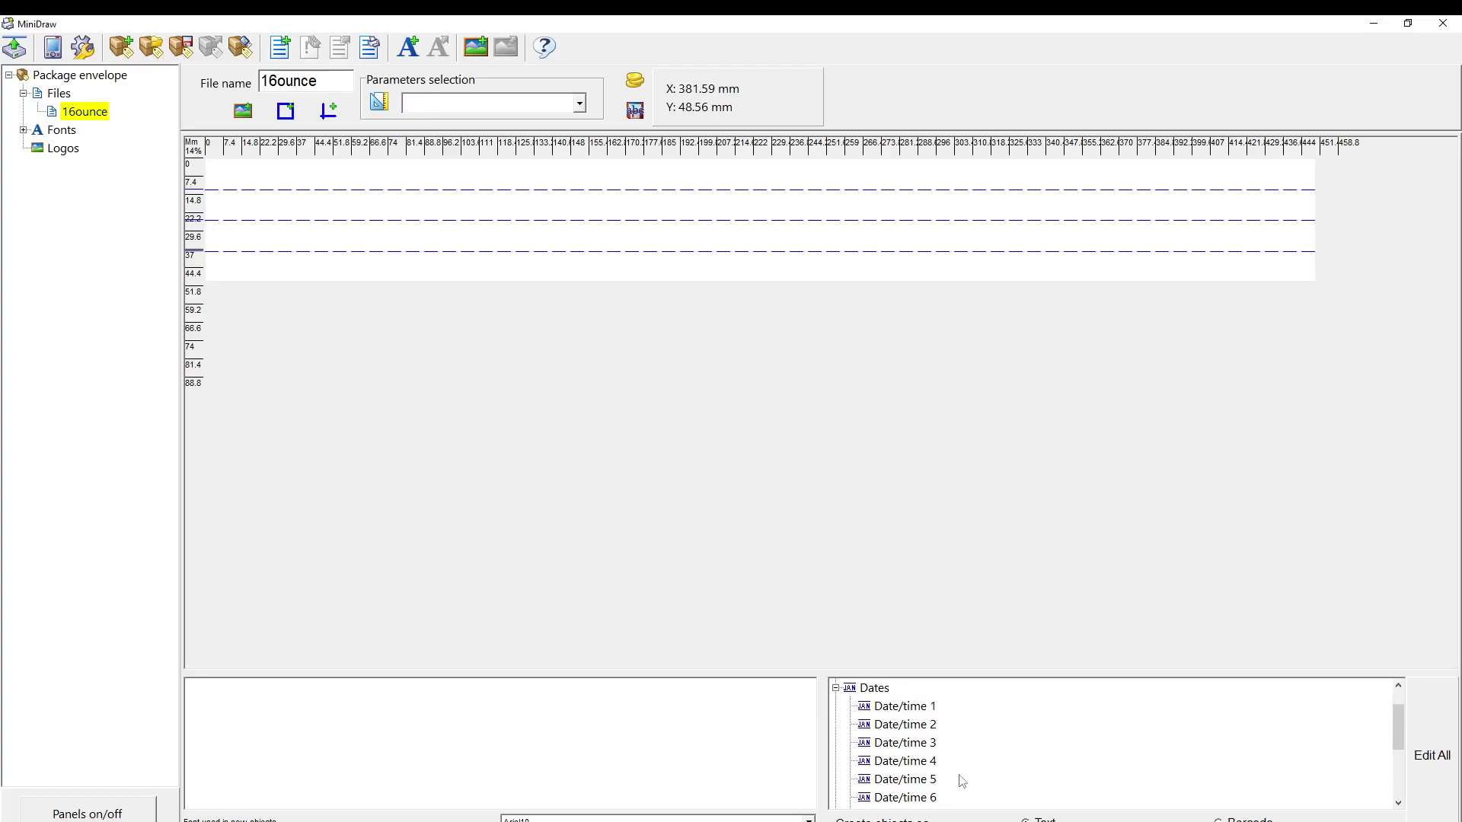
pyautogui.click(836, 689)
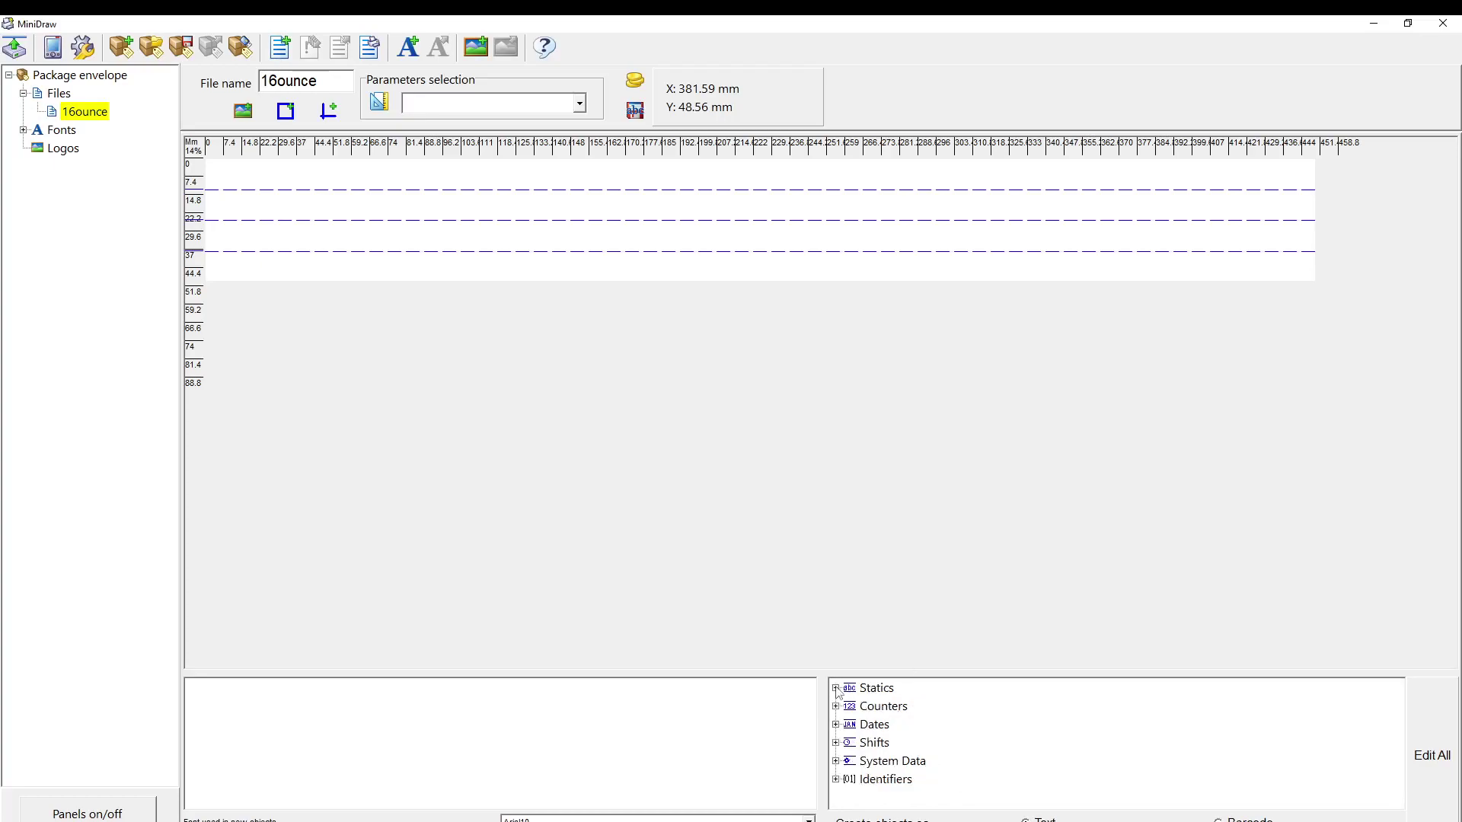
pyautogui.click(836, 742)
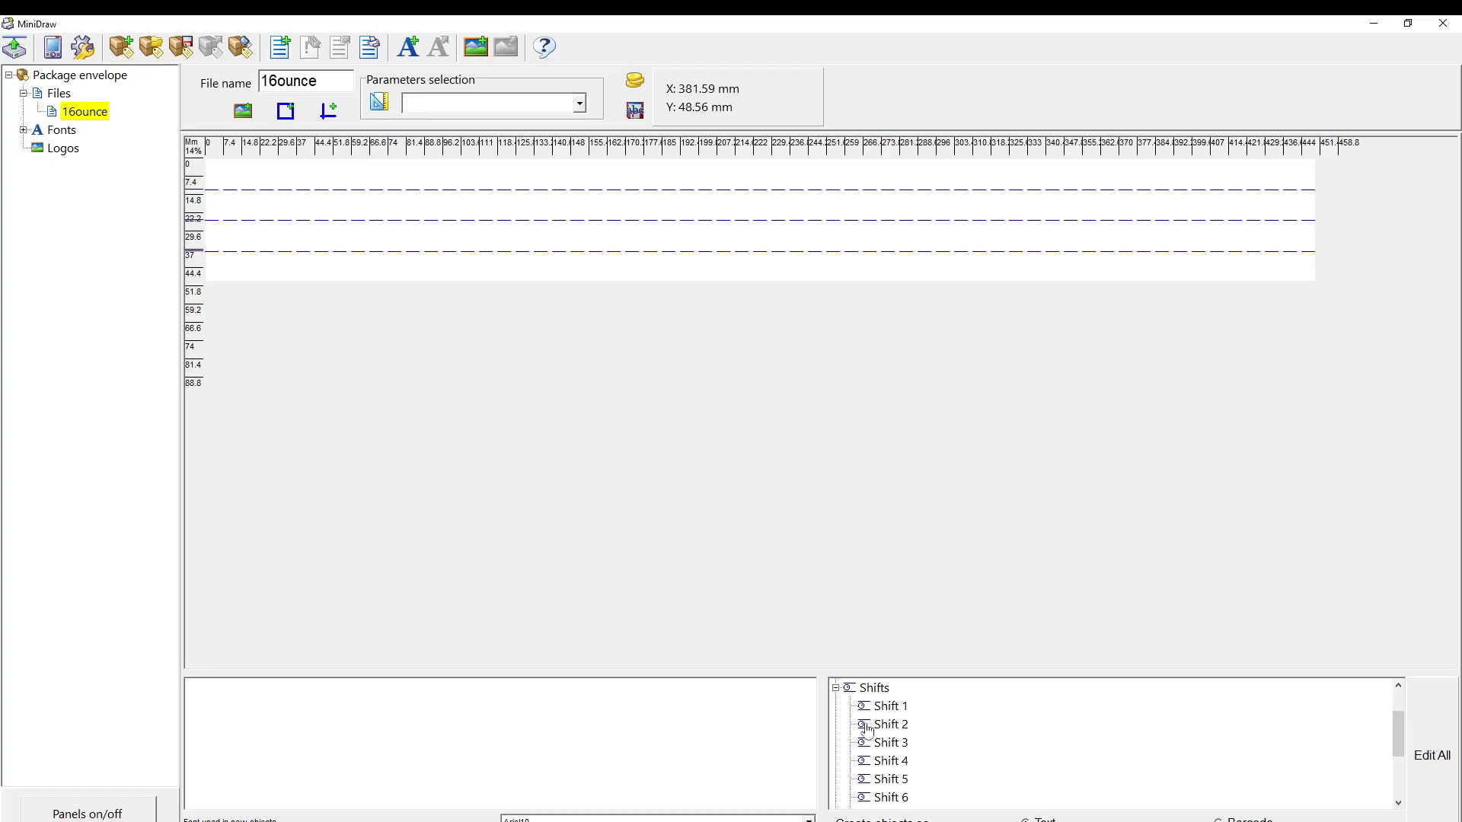
pyautogui.click(836, 688)
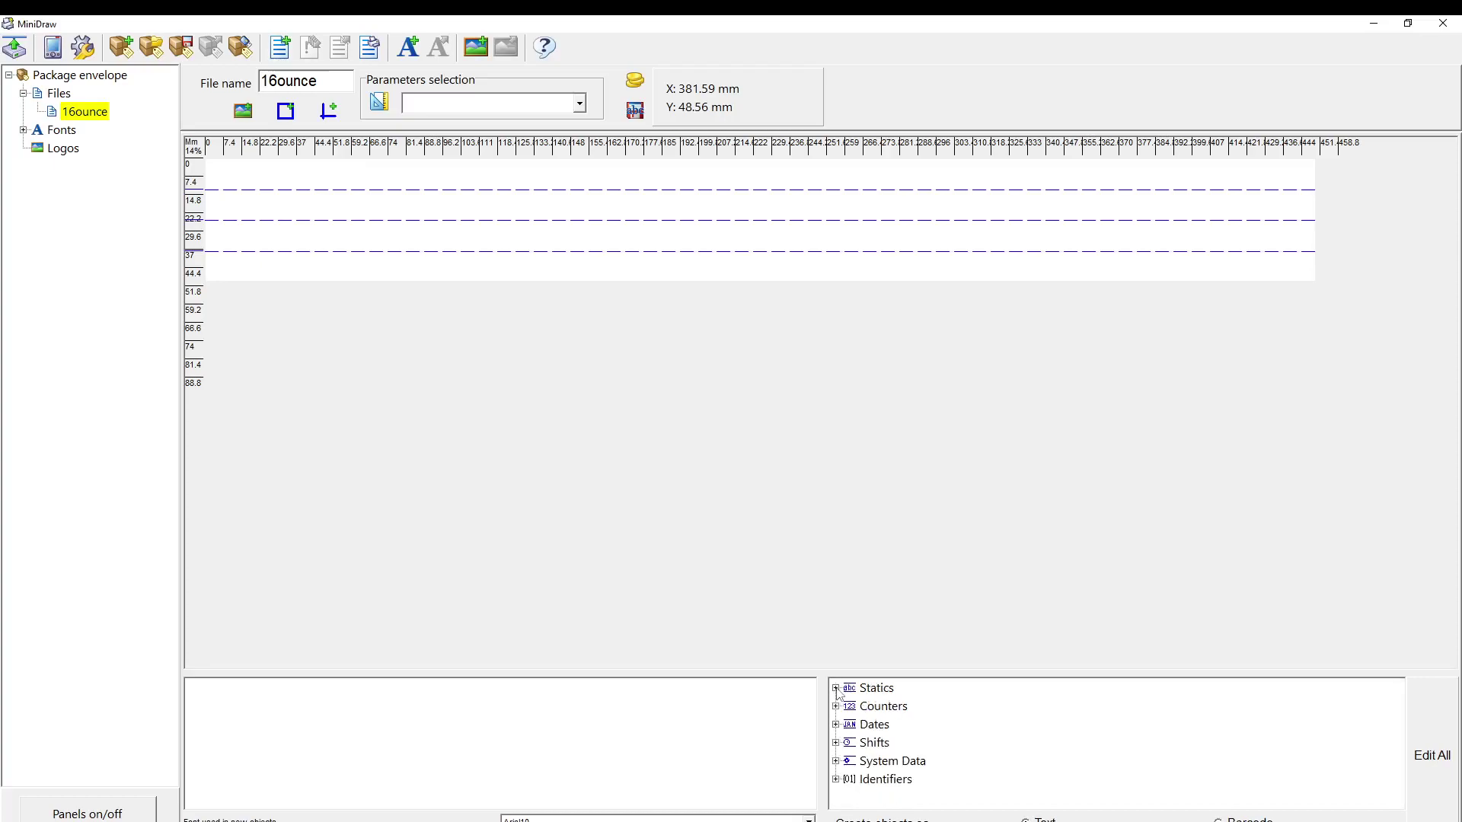
pyautogui.click(835, 762)
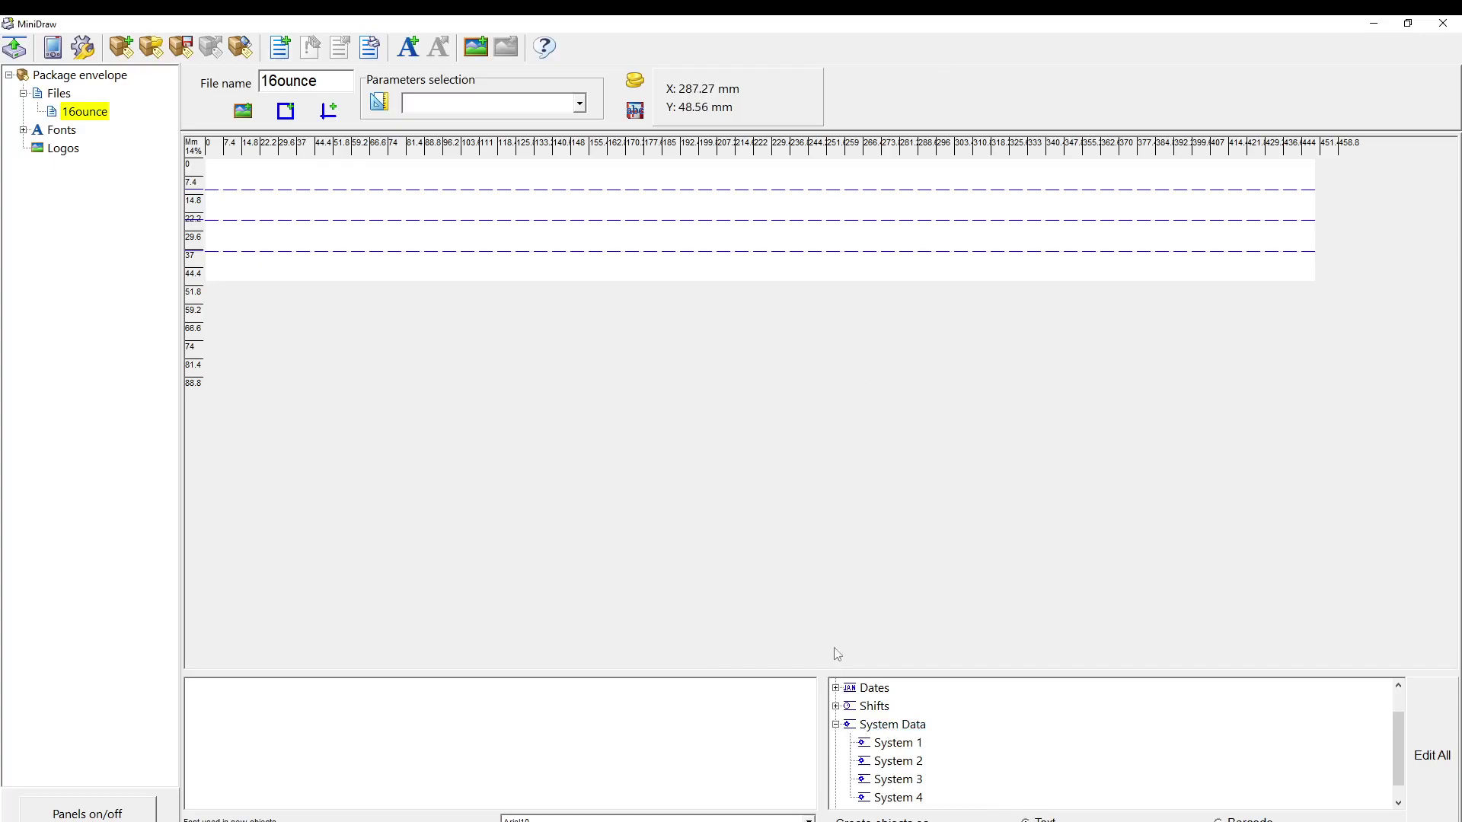
pyautogui.click(836, 724)
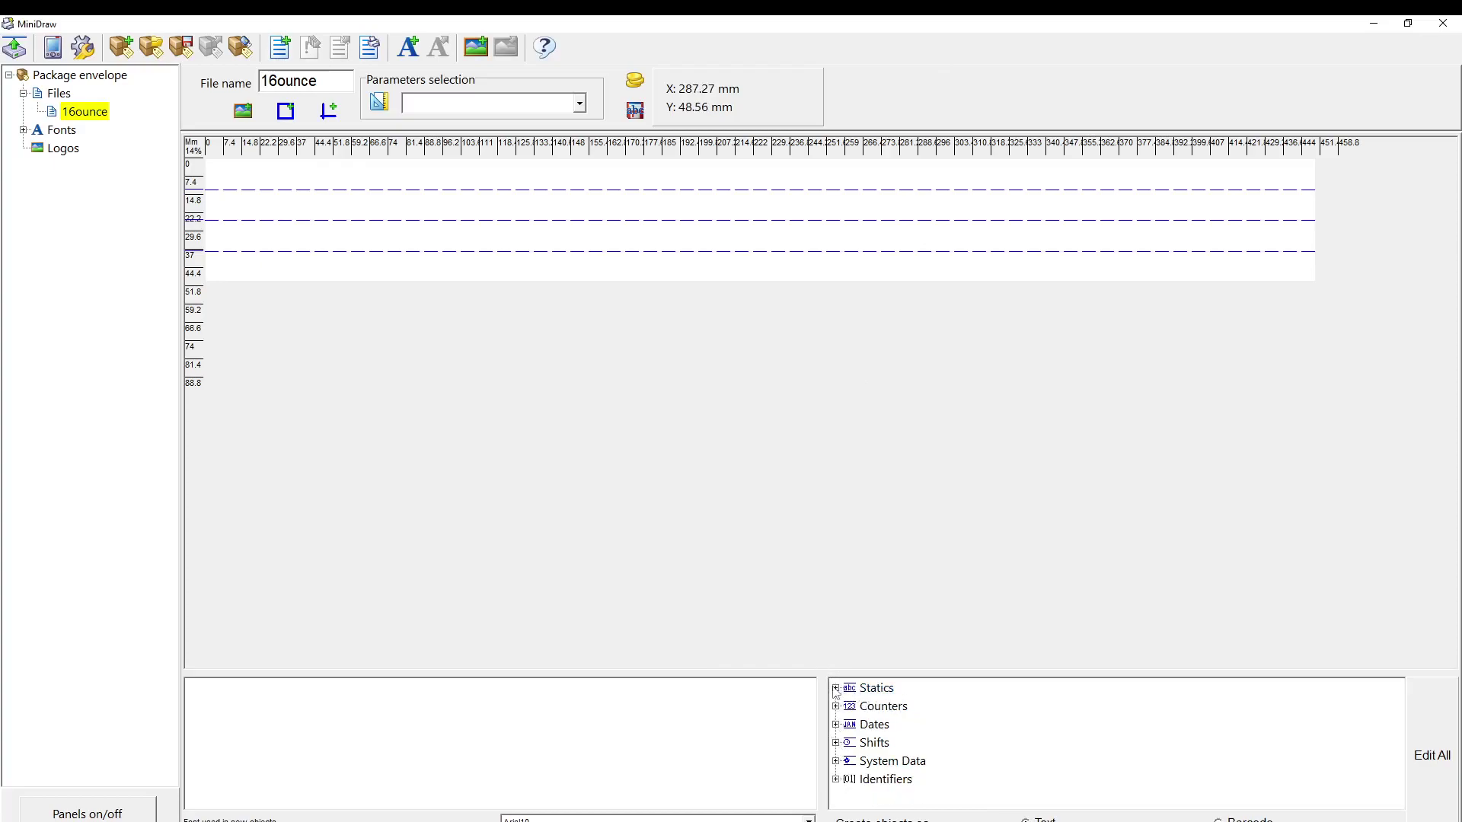
# Step: Rename the Static 2 entry to 16ounce, set its text to 16 OZ, and show the list of statics again
pyautogui.click(836, 688)
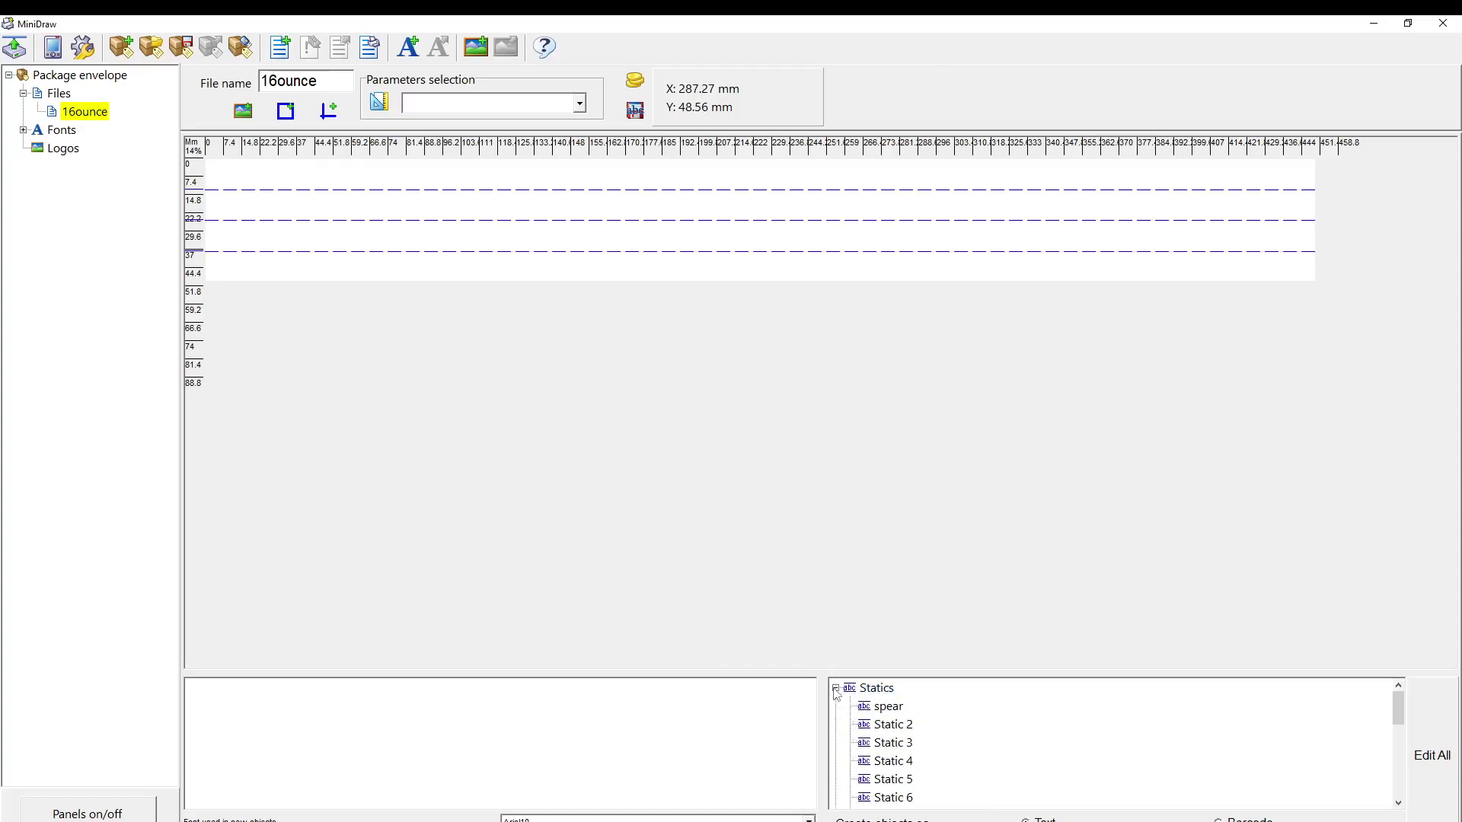
pyautogui.doubleClick(891, 728)
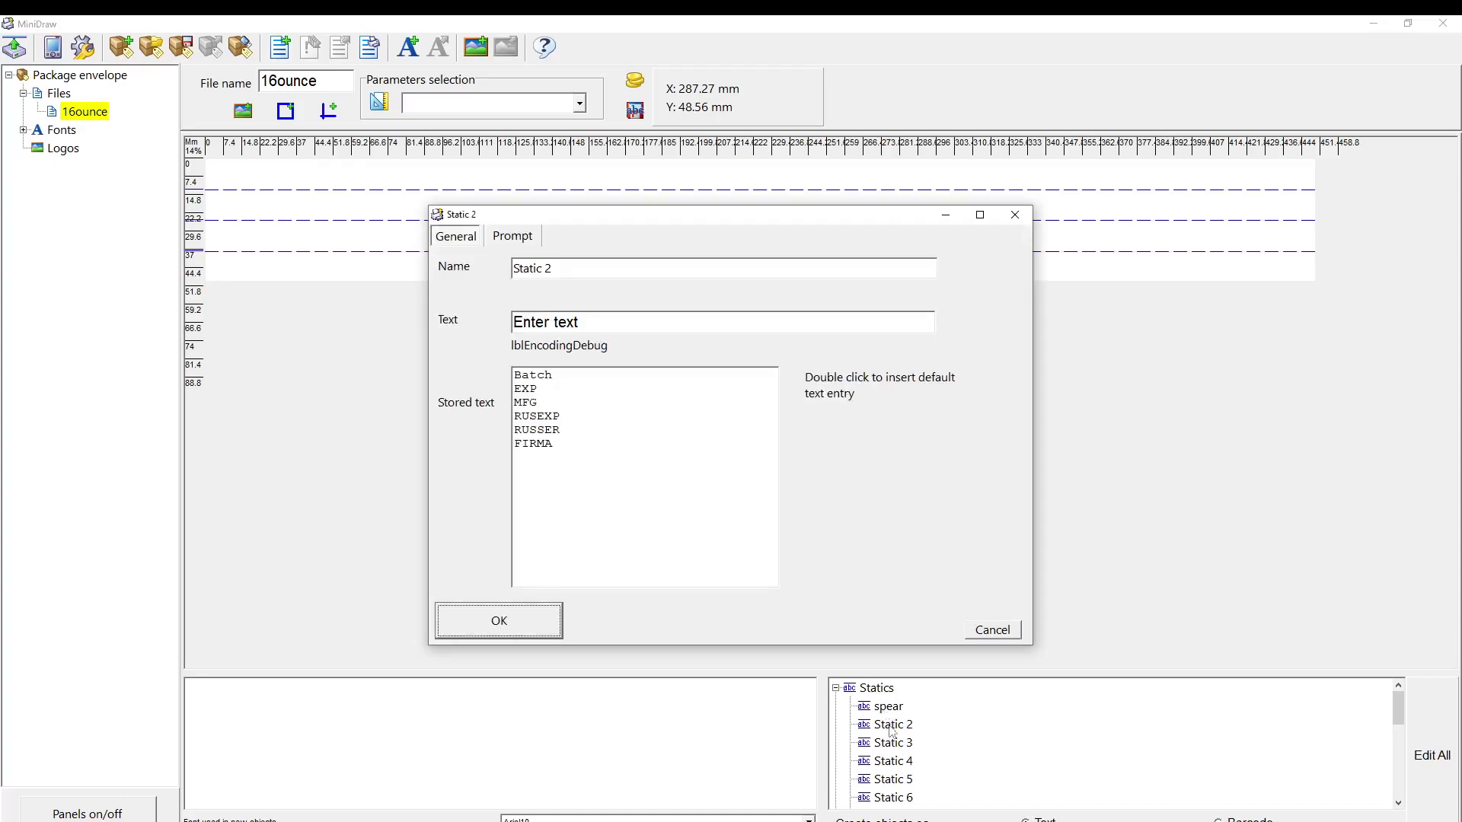
pyautogui.moveTo(581, 271); pyautogui.dragTo(487, 284)
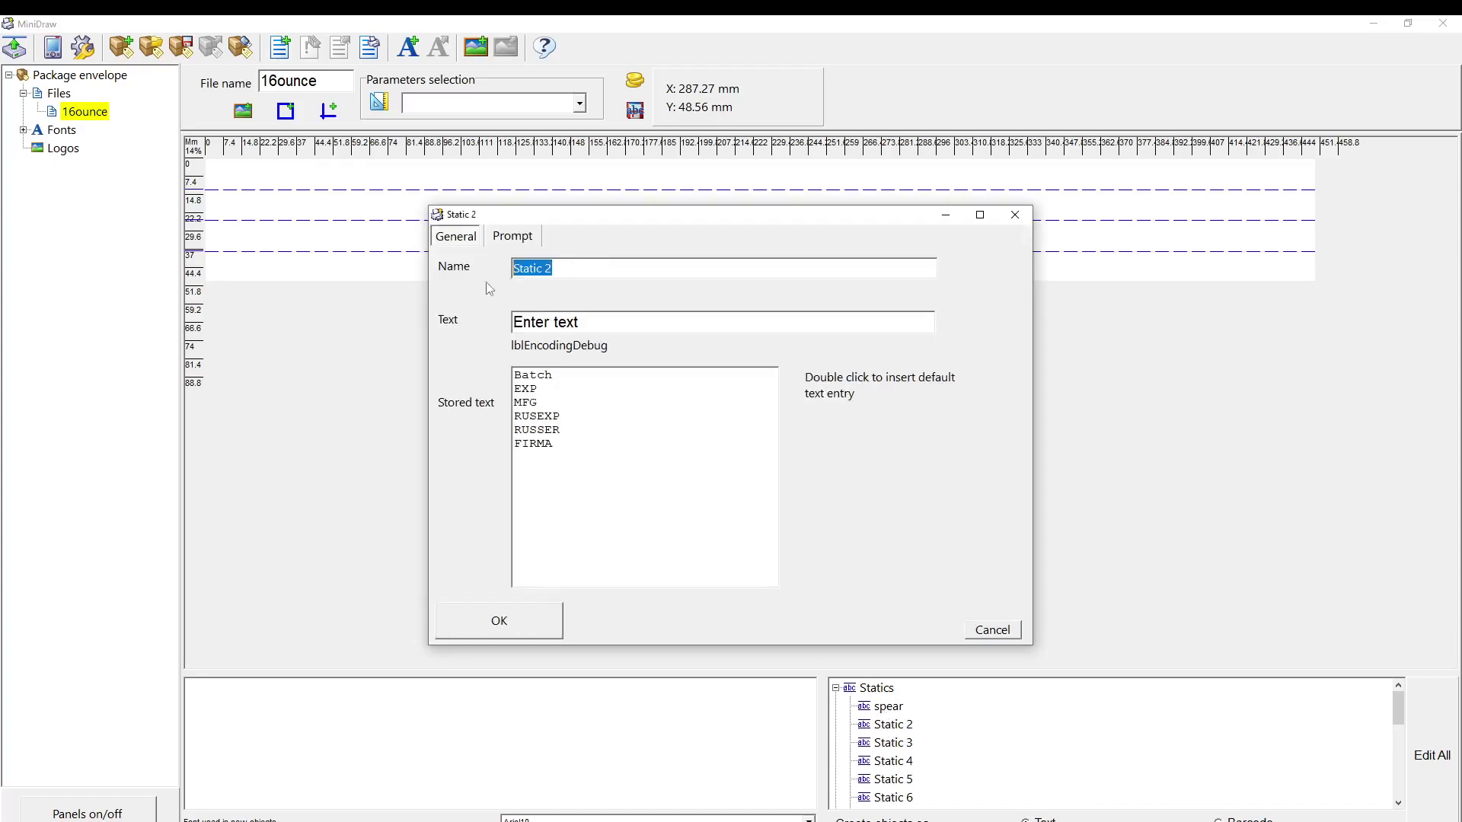
pyautogui.write('16')
pyautogui.write('oubn')
pyautogui.press('BackSpace')
pyautogui.press('BackSpace')
pyautogui.moveTo(586, 321); pyautogui.dragTo(377, 303)
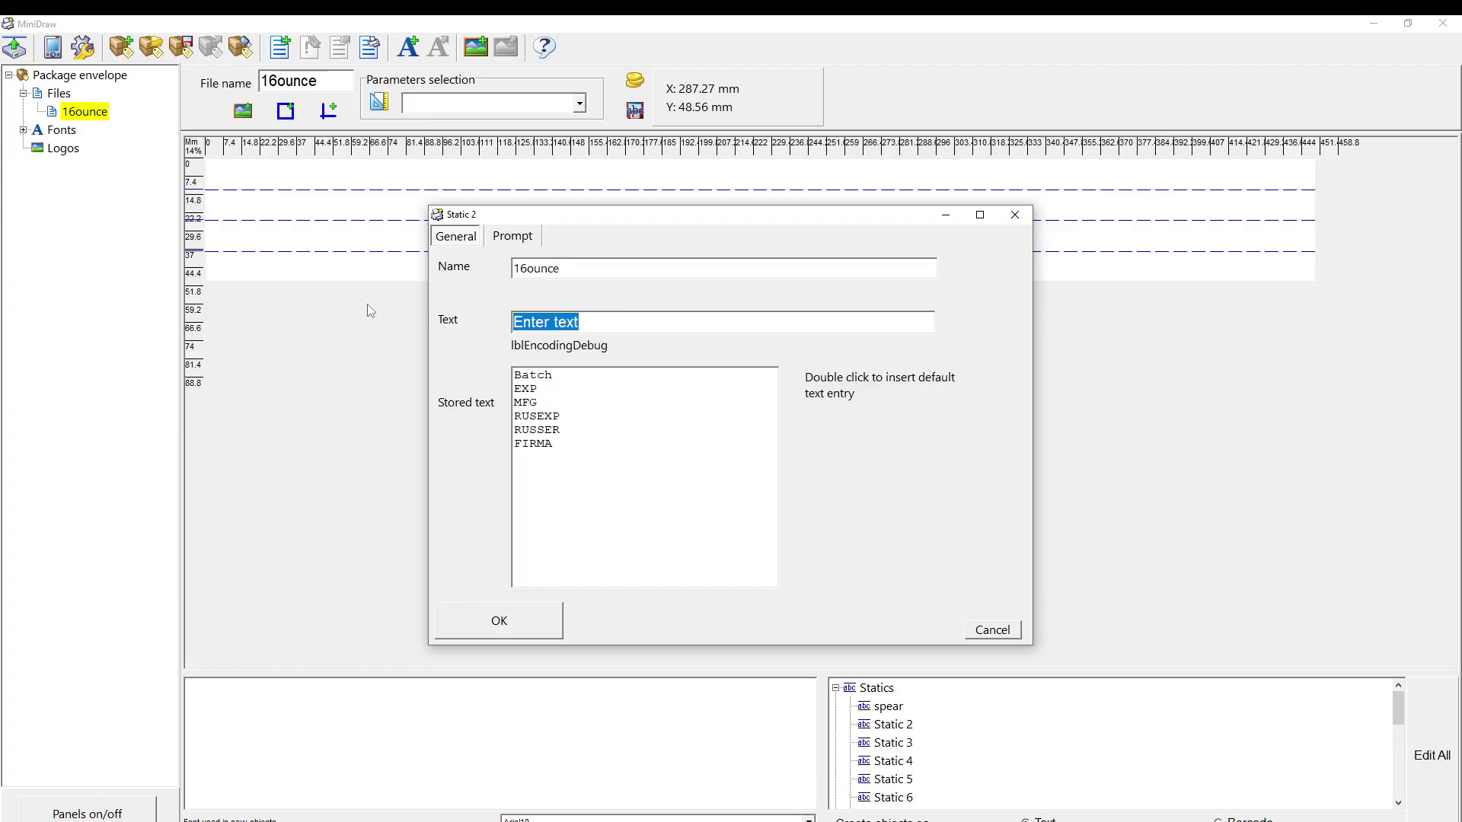
pyautogui.write('16 OZ')
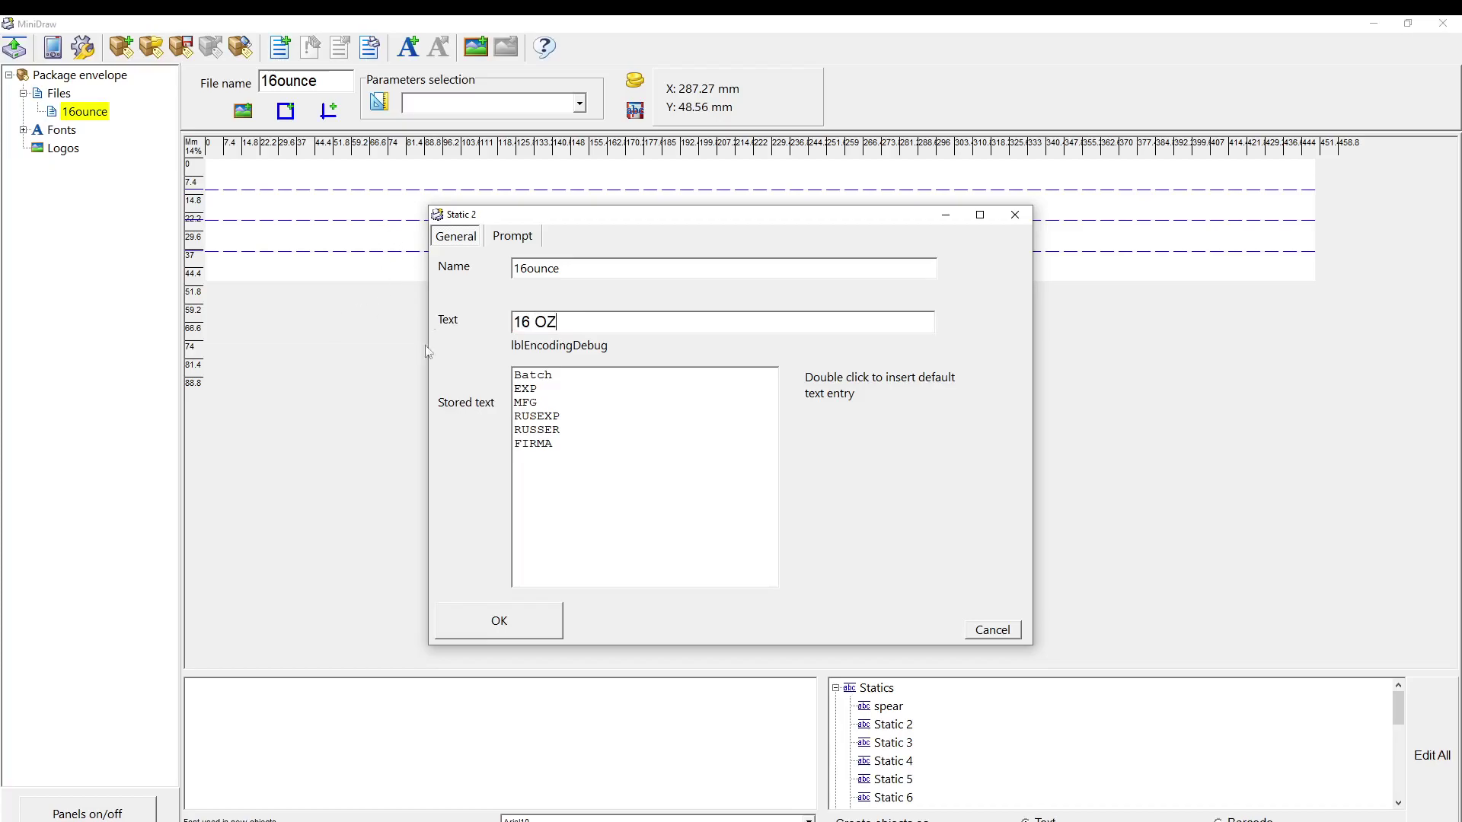
pyautogui.click(516, 628)
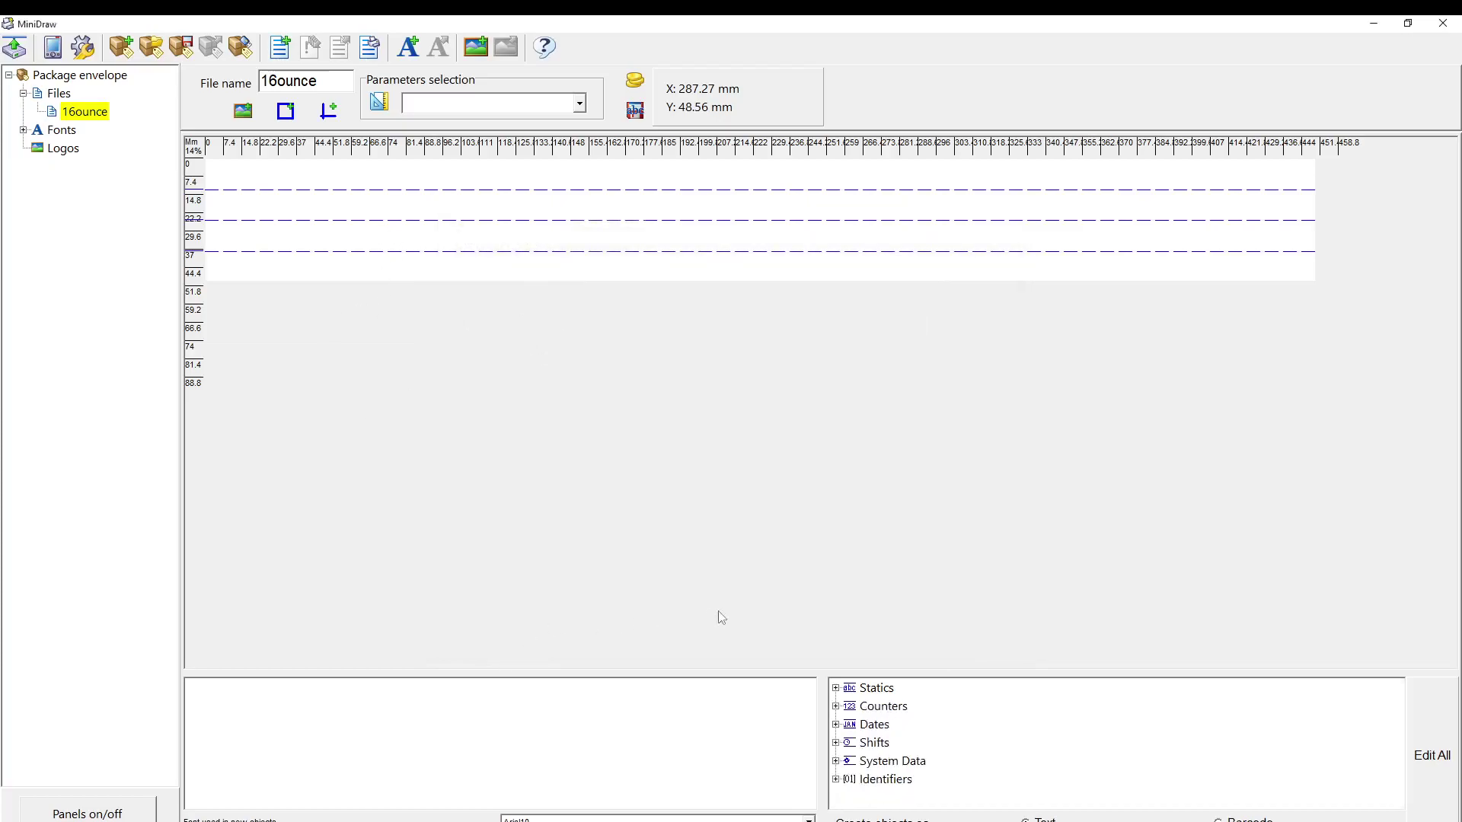
pyautogui.click(835, 688)
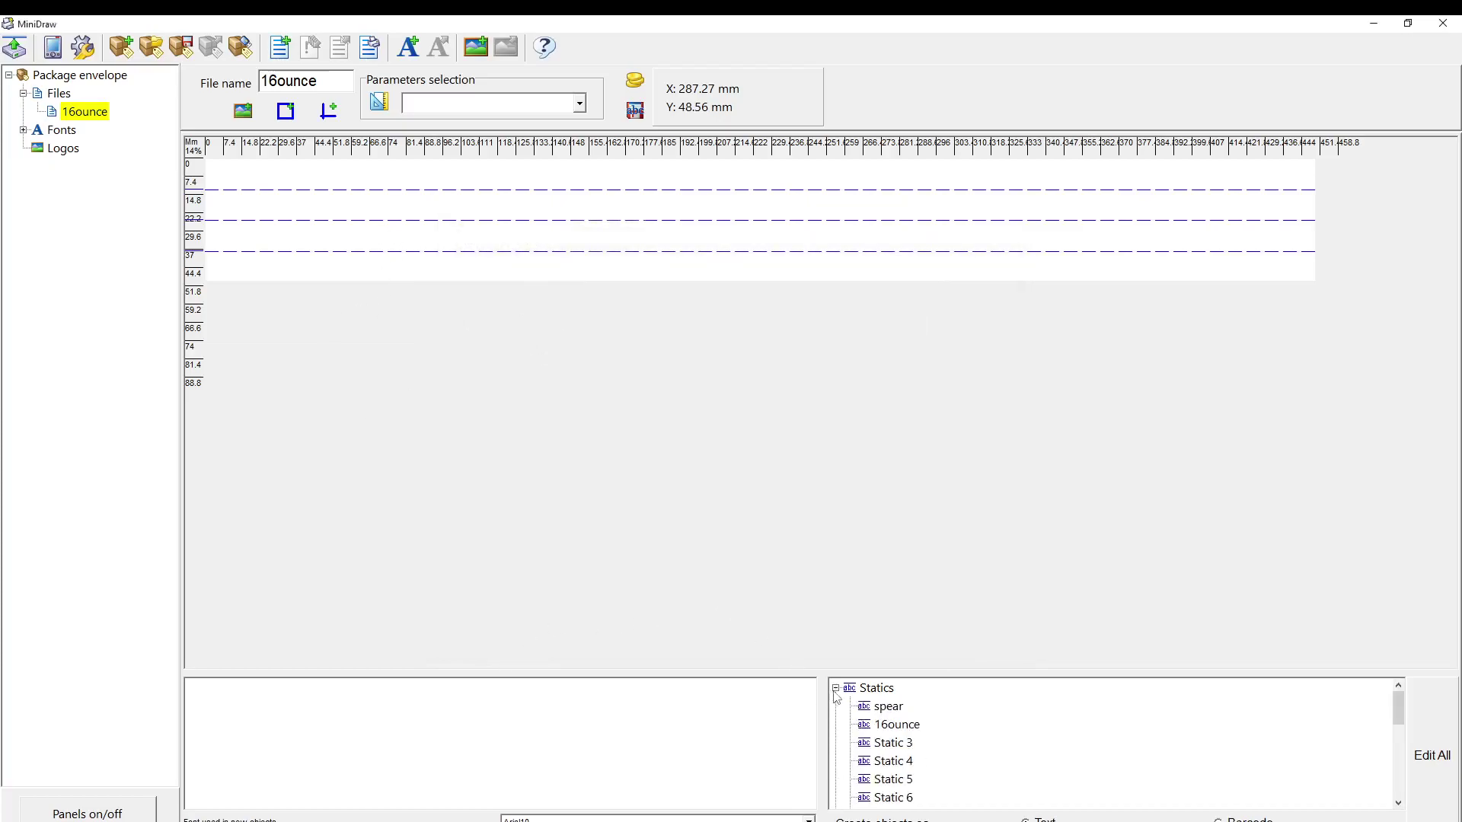
# Step: Place the spear static on the layout at about X 262 mm, Y 14 mm, and name the text object spear
pyautogui.click(885, 708)
pyautogui.click(842, 203)
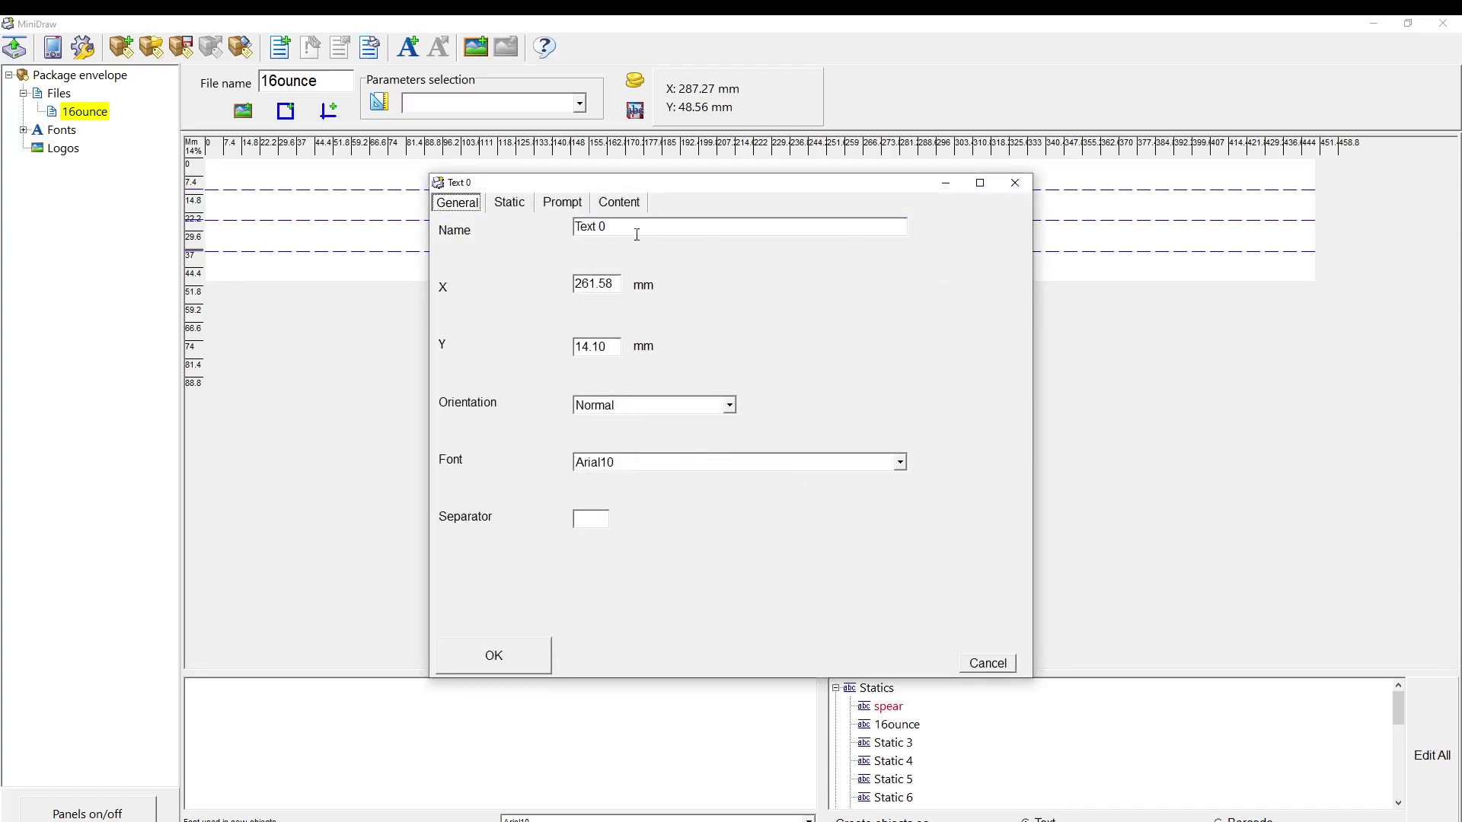
pyautogui.moveTo(632, 226); pyautogui.dragTo(514, 228)
pyautogui.write('spear')
pyautogui.moveTo(616, 283); pyautogui.dragTo(572, 283)
pyautogui.click(615, 345)
pyautogui.moveTo(616, 283); pyautogui.dragTo(550, 276)
# Step: Try the 90 clockwise orientation for the spear text and check the fonts offered for it
pyautogui.click(615, 410)
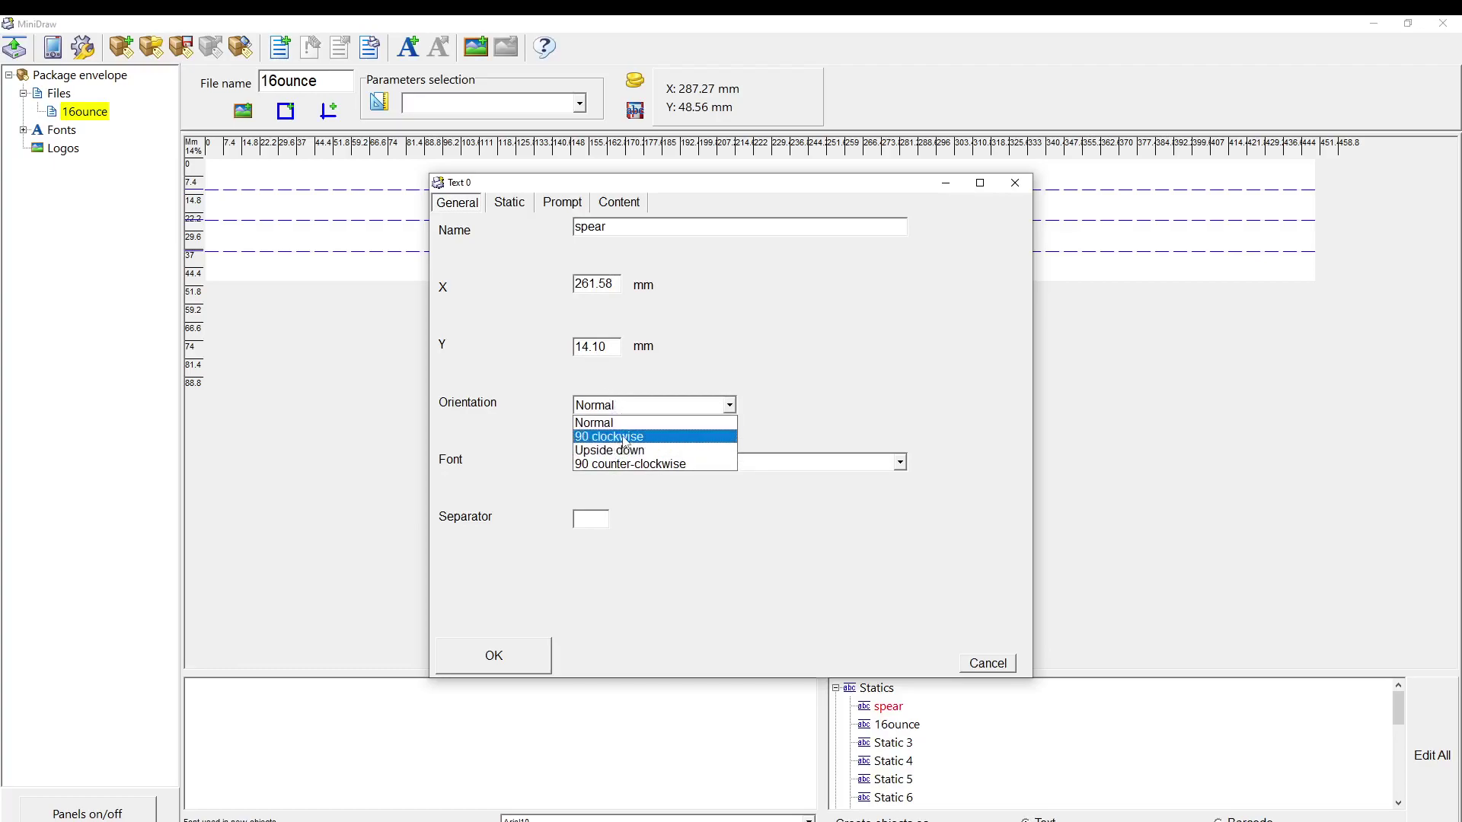
pyautogui.click(624, 438)
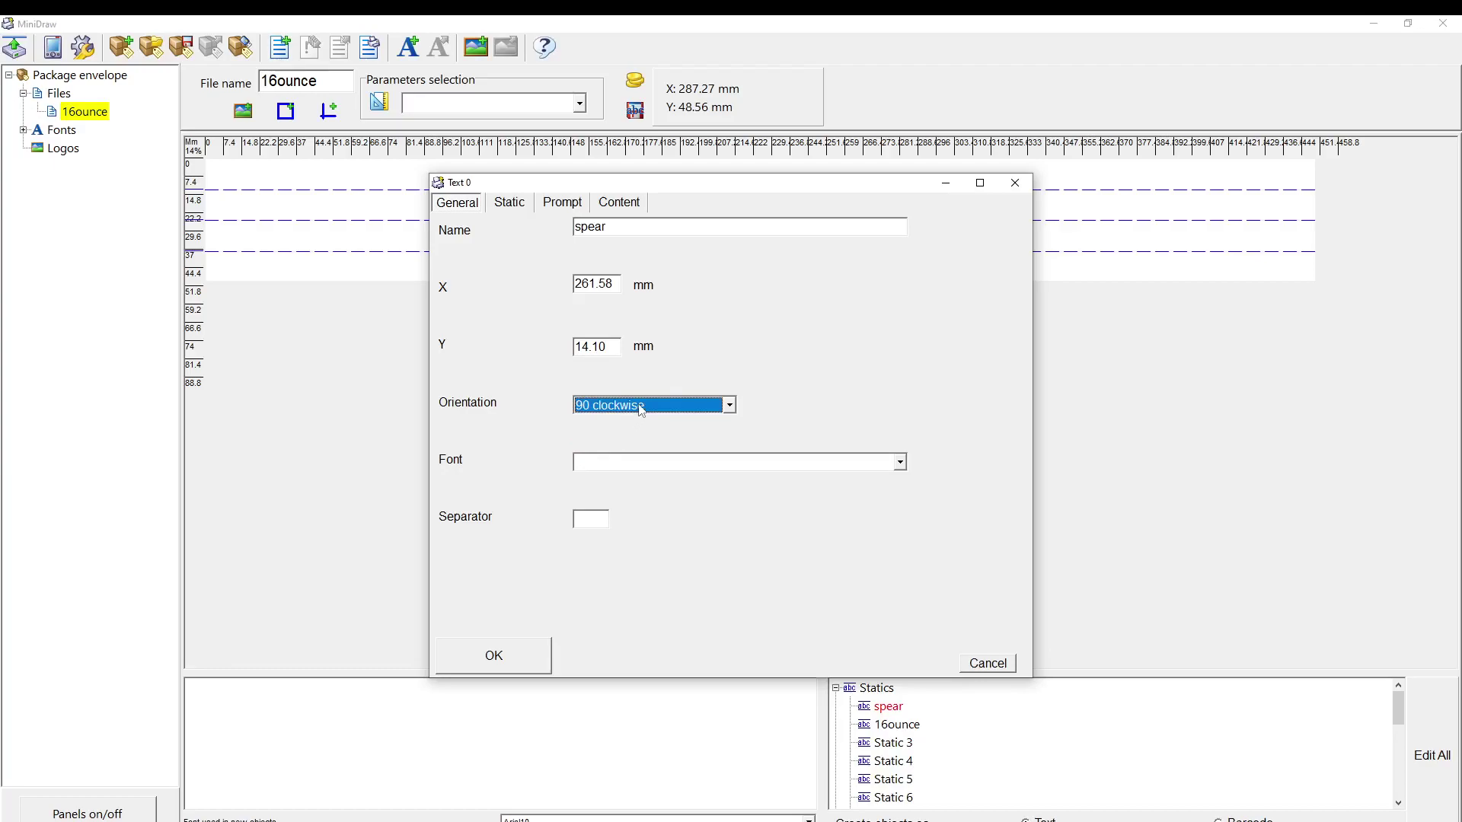
pyautogui.click(671, 462)
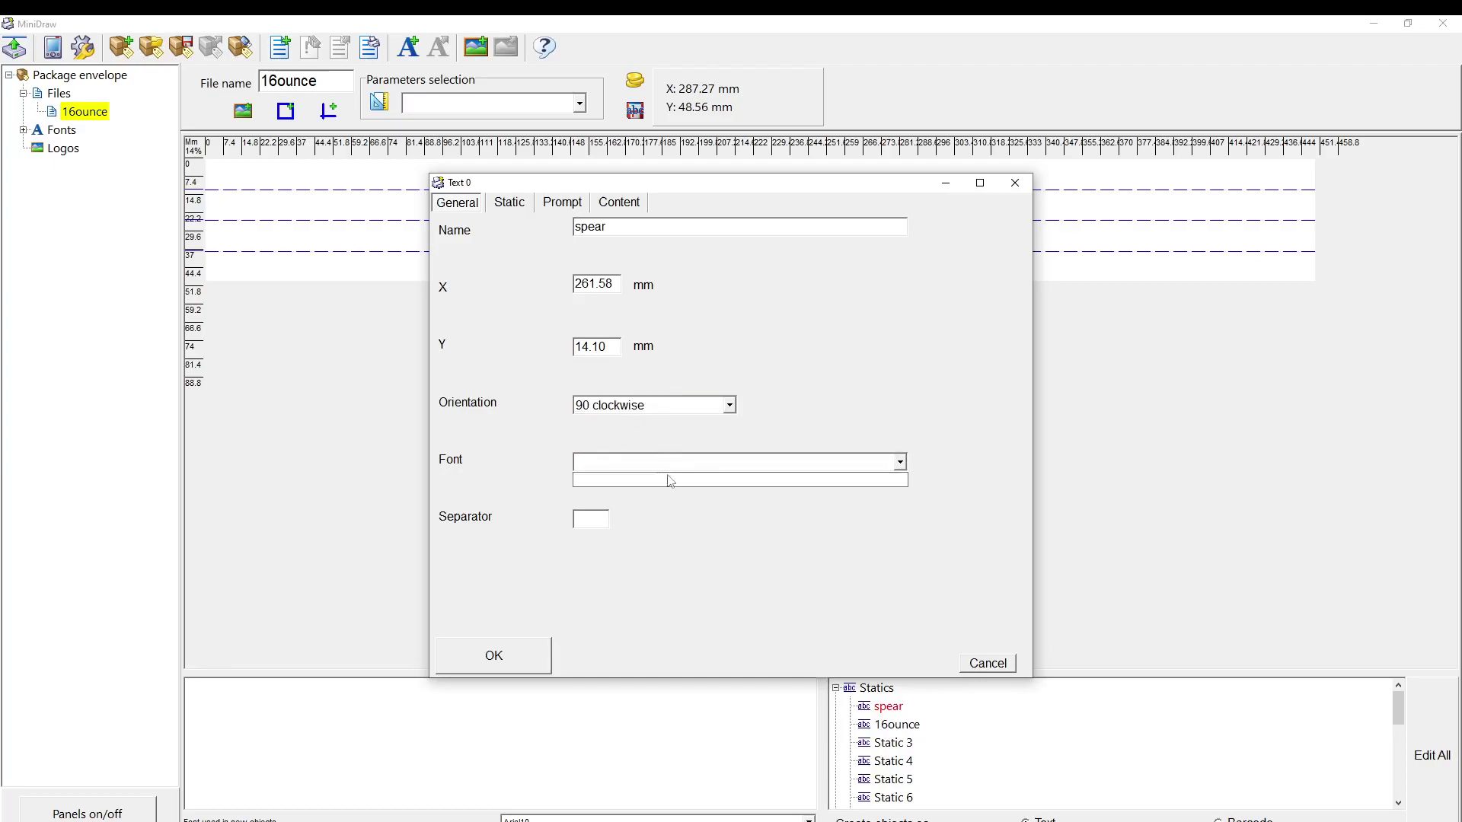
pyautogui.click(676, 467)
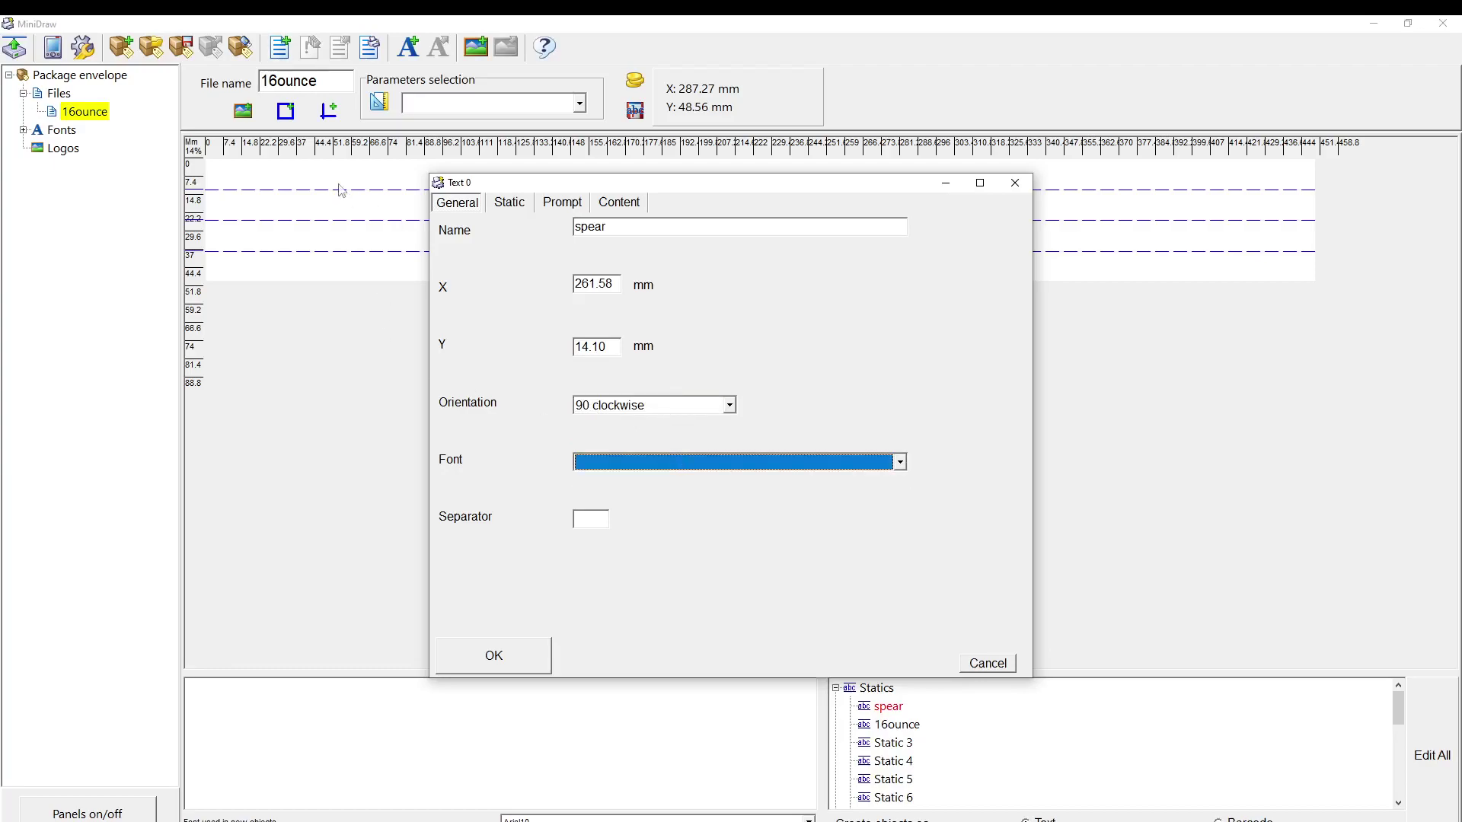
# Step: Set the spear text's orientation to 90 counter-clockwise and its font to spear, and apply the object settings
pyautogui.click(629, 408)
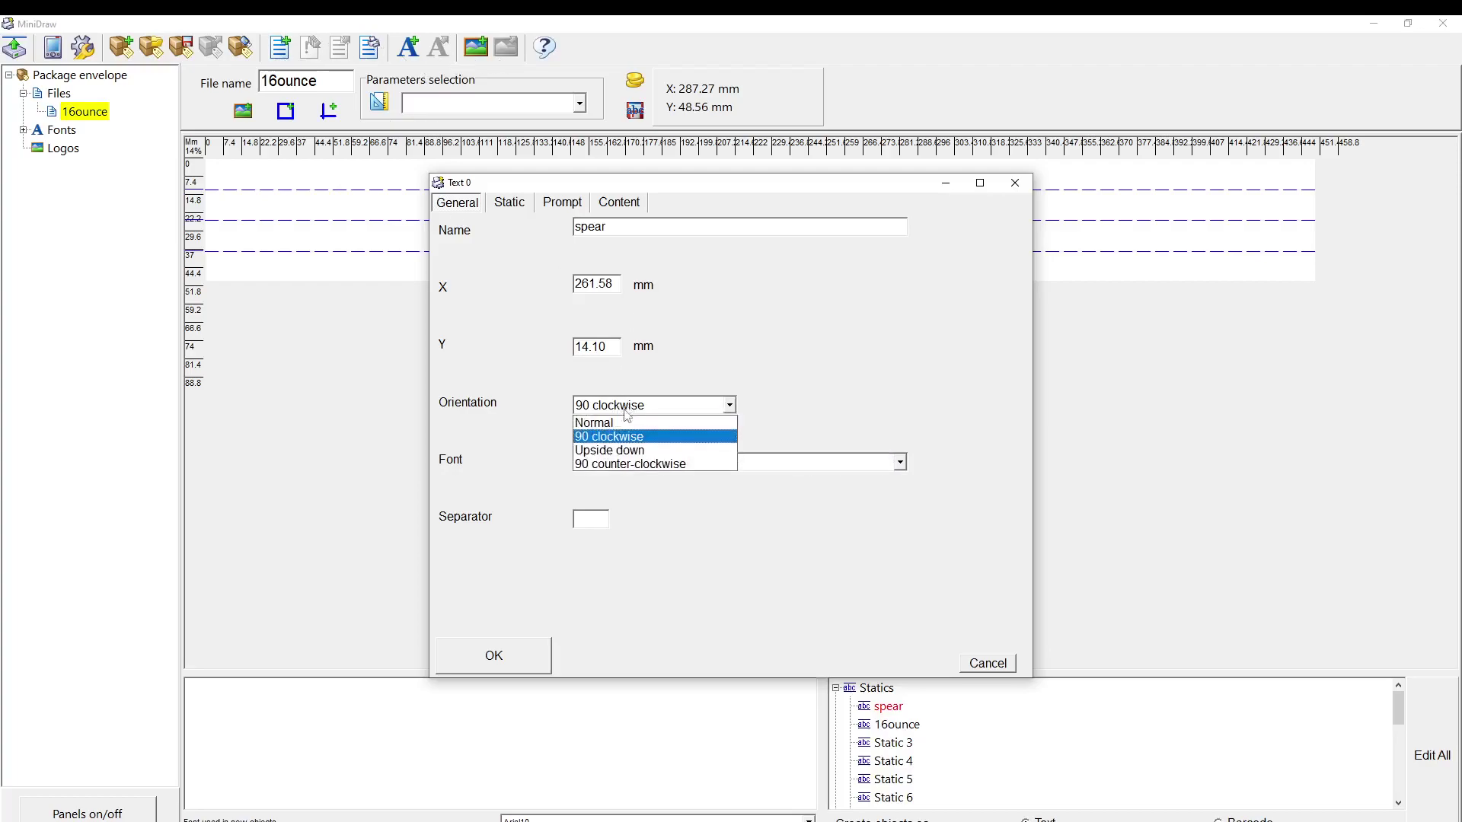
pyautogui.click(635, 465)
pyautogui.click(647, 463)
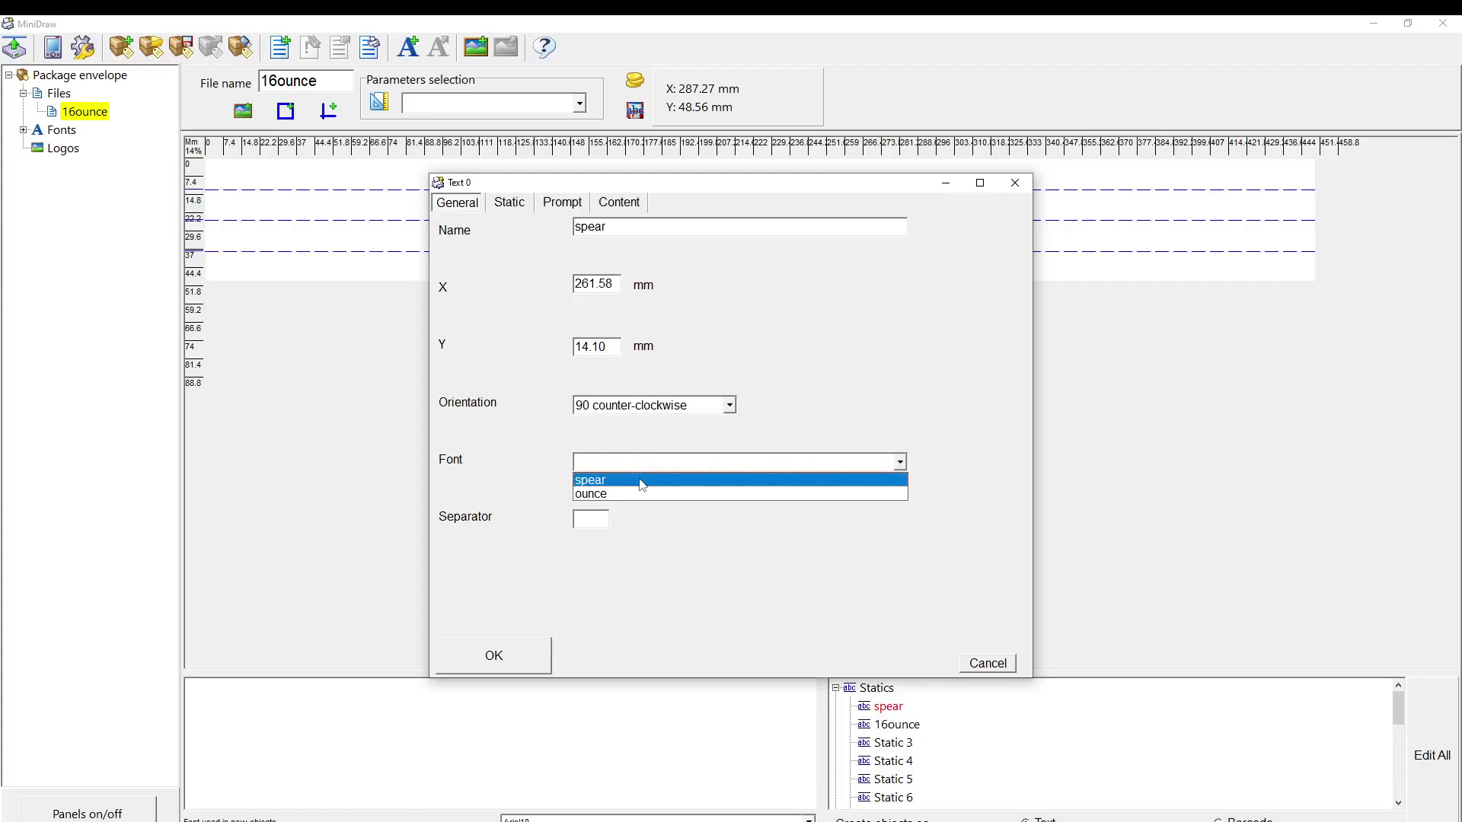
pyautogui.click(641, 481)
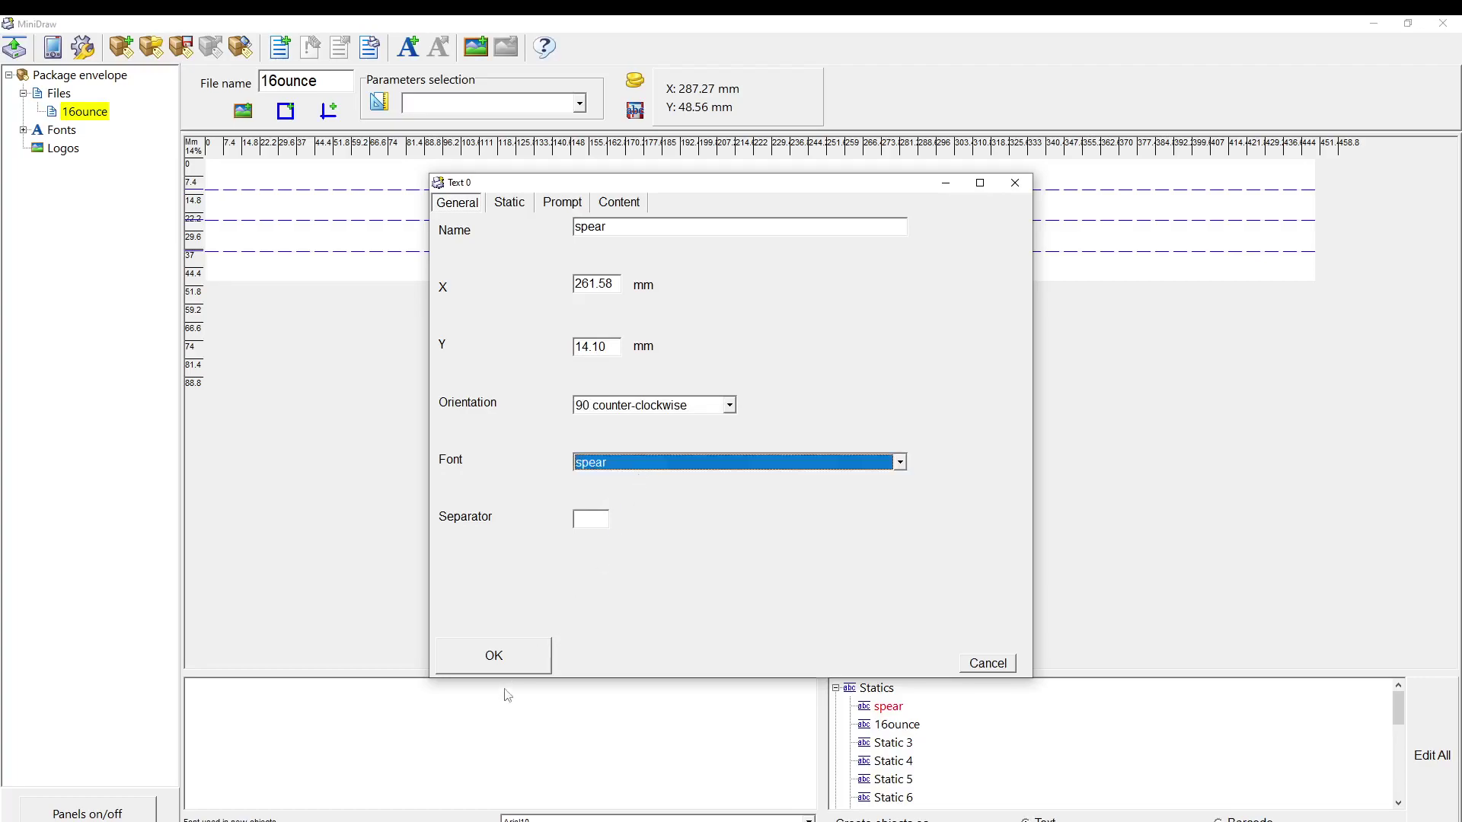
pyautogui.click(510, 655)
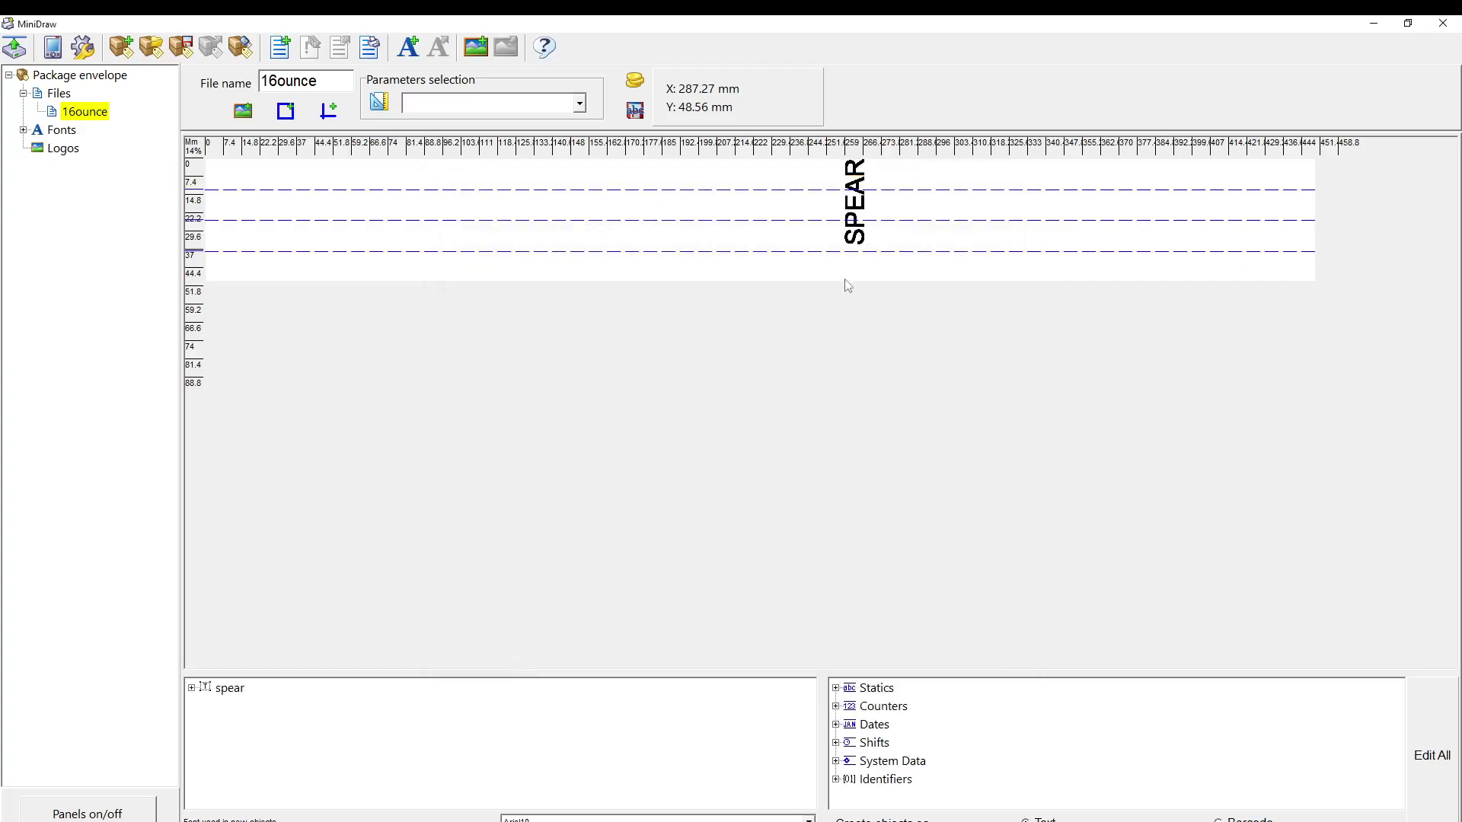
# Step: Move the SPEAR text along the layout to around the 333 mm ruler mark and expand the fonts list
pyautogui.moveTo(851, 215); pyautogui.dragTo(1024, 213)
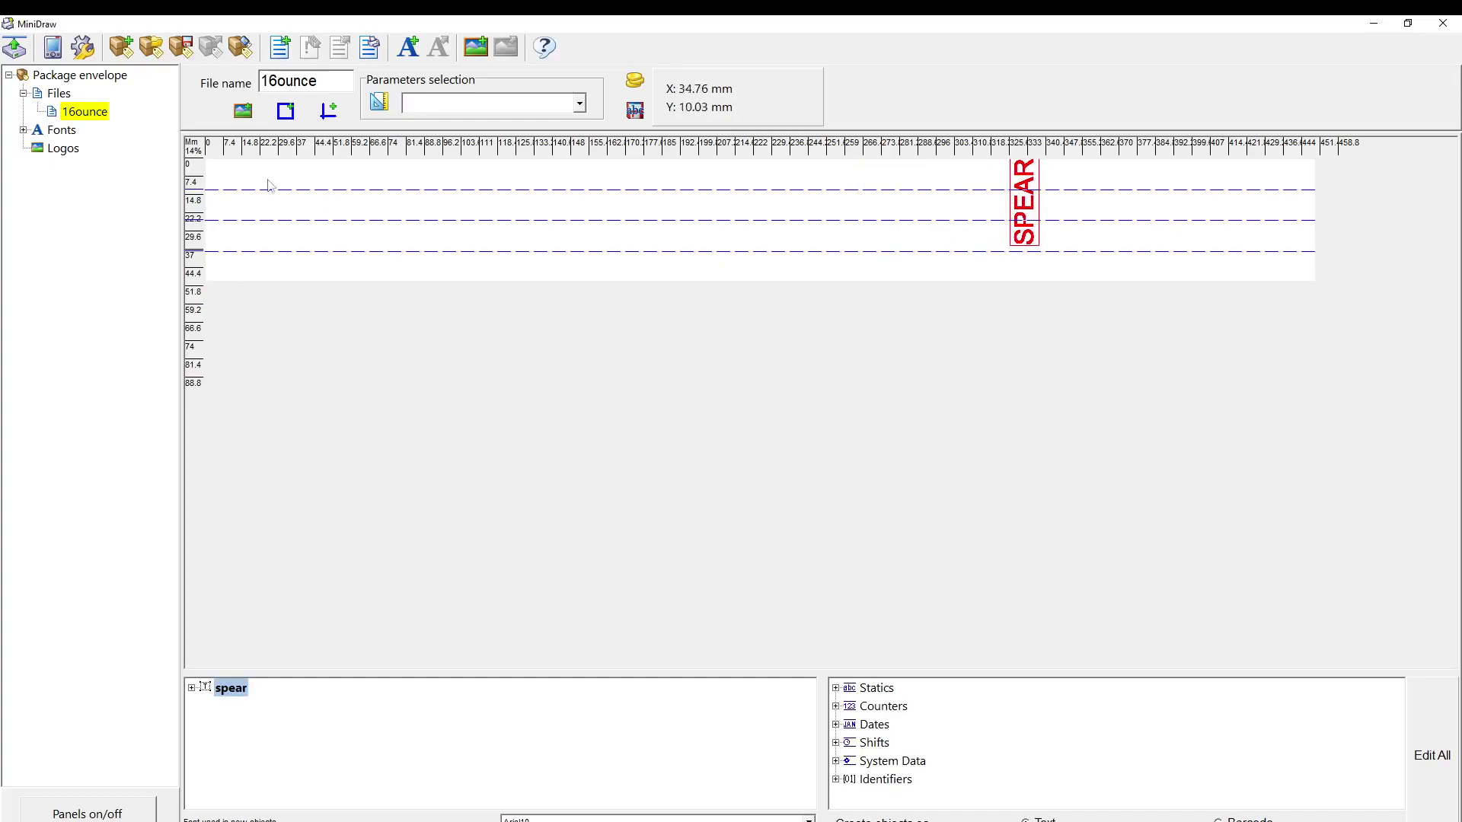
pyautogui.click(23, 131)
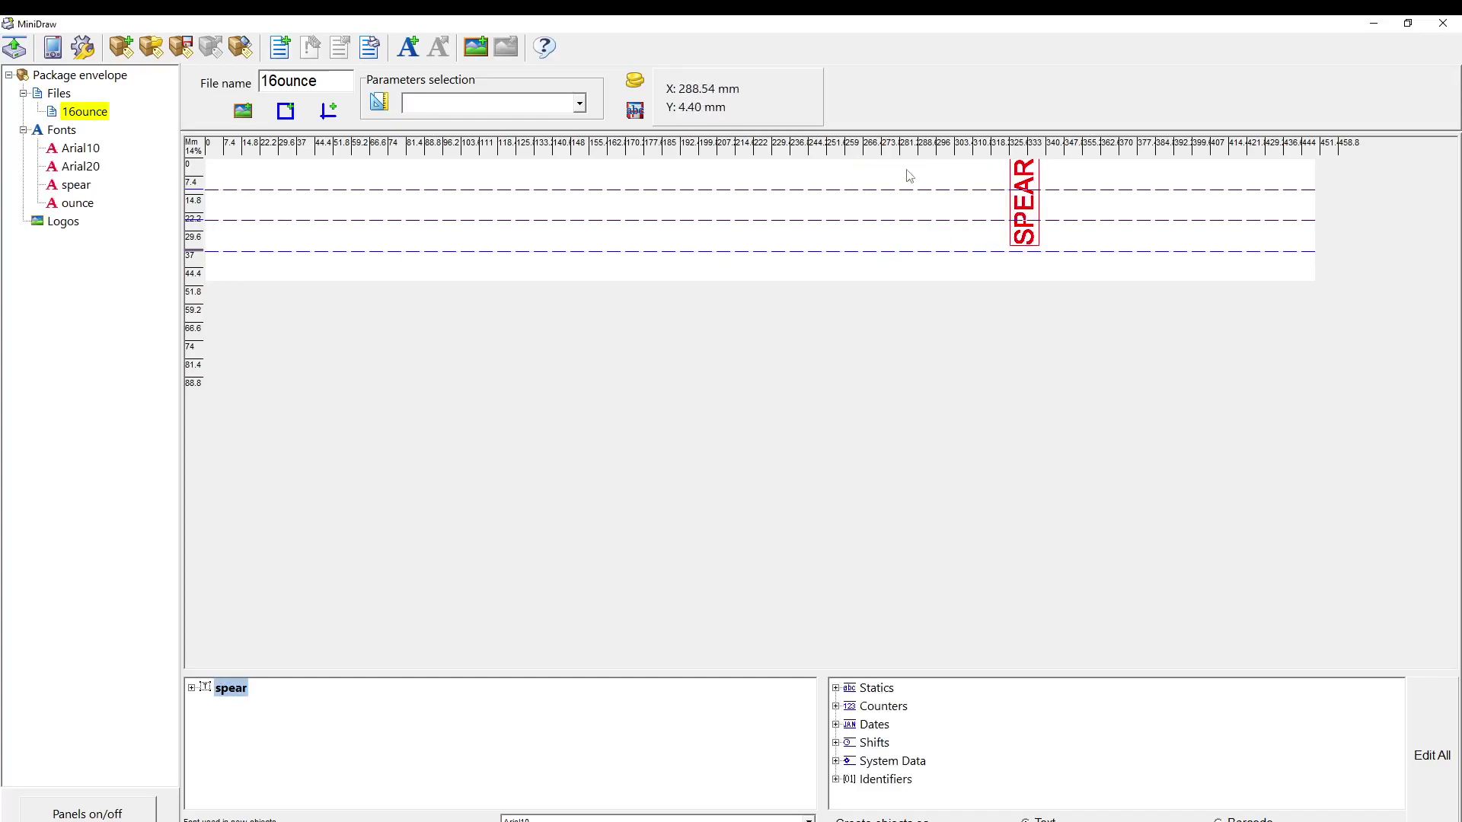
pyautogui.moveTo(1030, 202); pyautogui.dragTo(1038, 199)
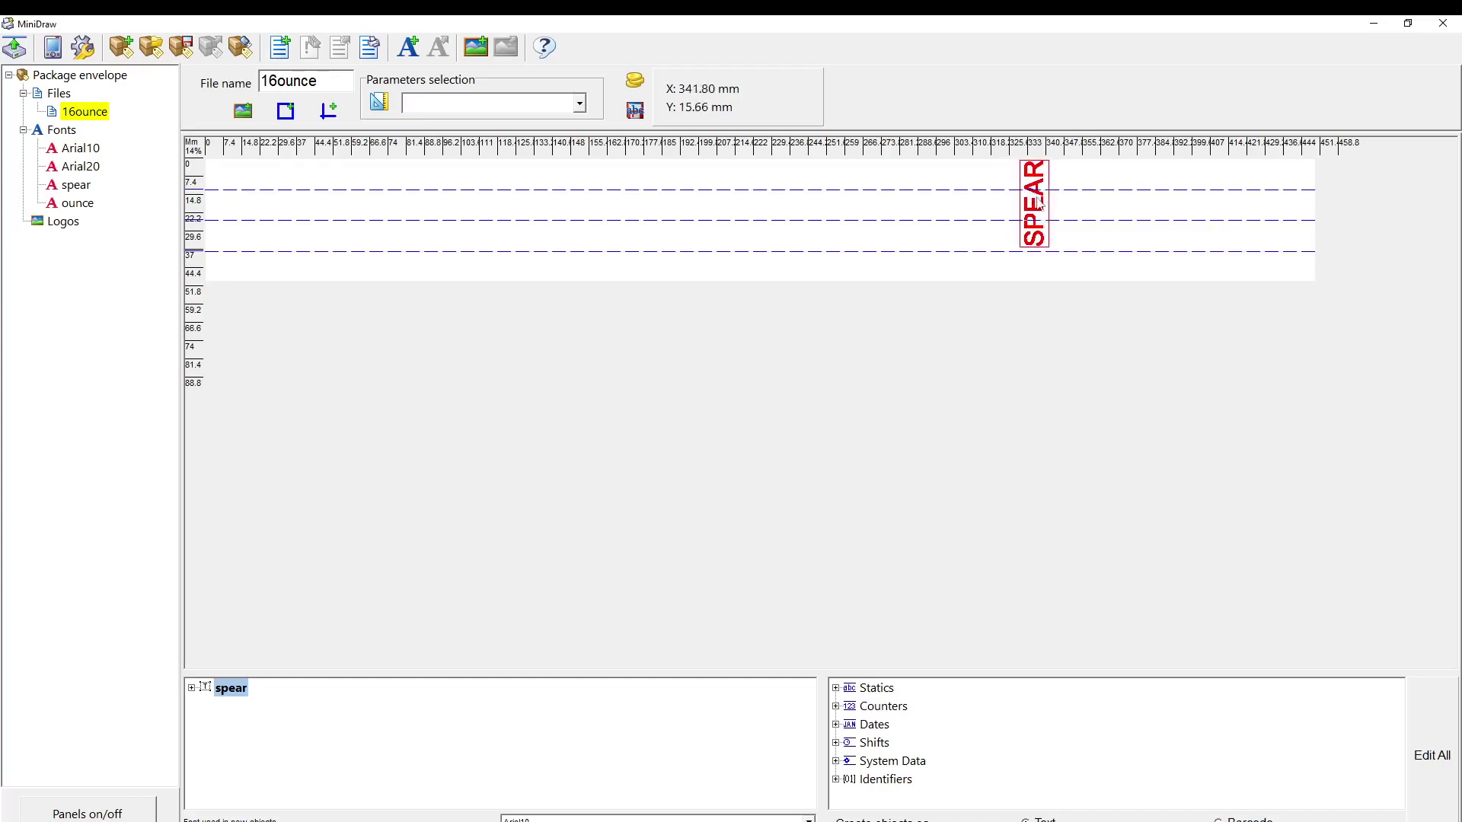
# Step: Place the 16ounce static beside SPEAR at about X 357 mm, Y 21 mm, and name the text object 16ounce
pyautogui.click(836, 688)
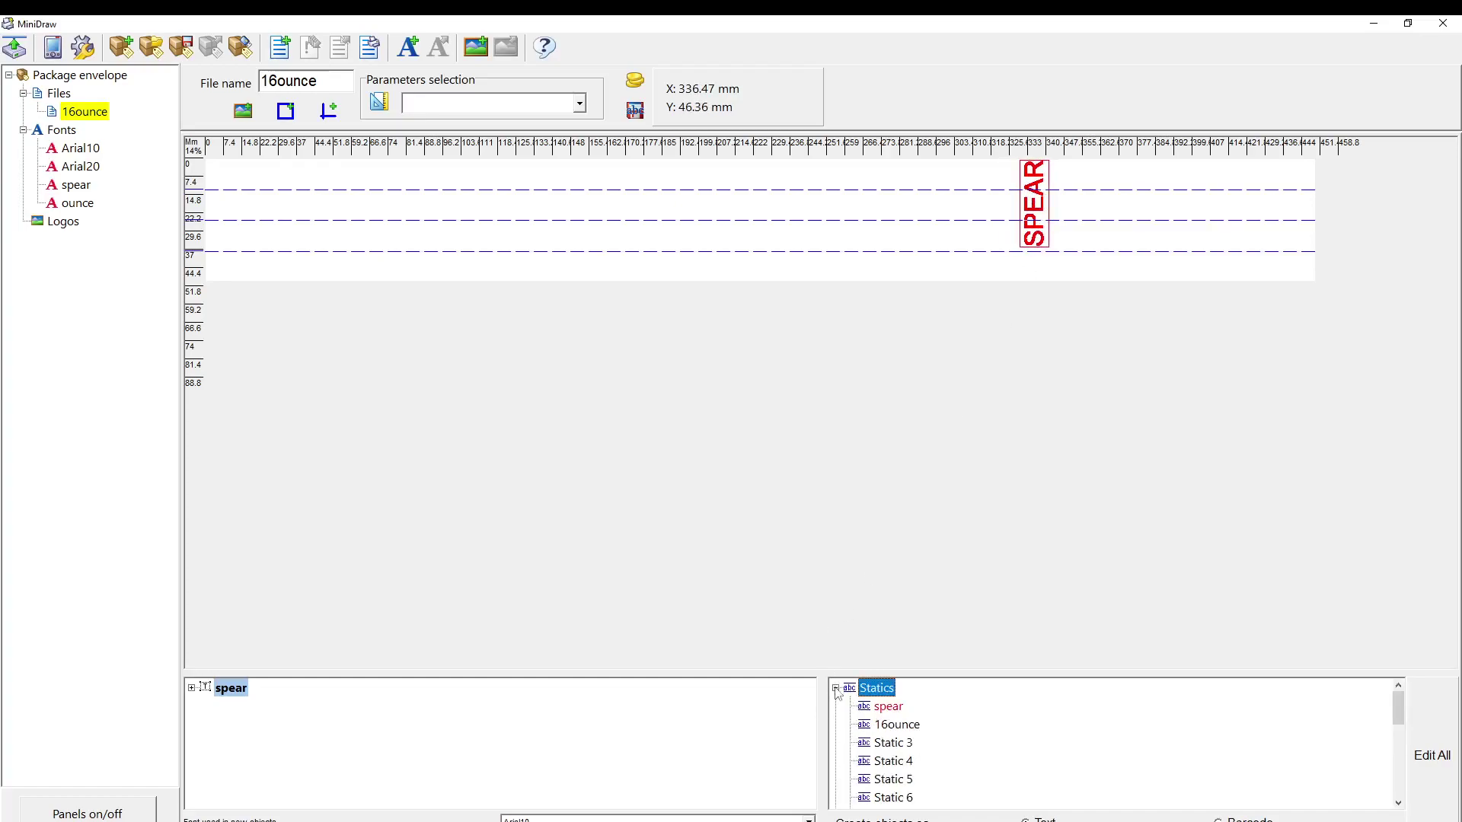
pyautogui.moveTo(909, 732); pyautogui.dragTo(1073, 216)
pyautogui.moveTo(627, 228); pyautogui.dragTo(525, 221)
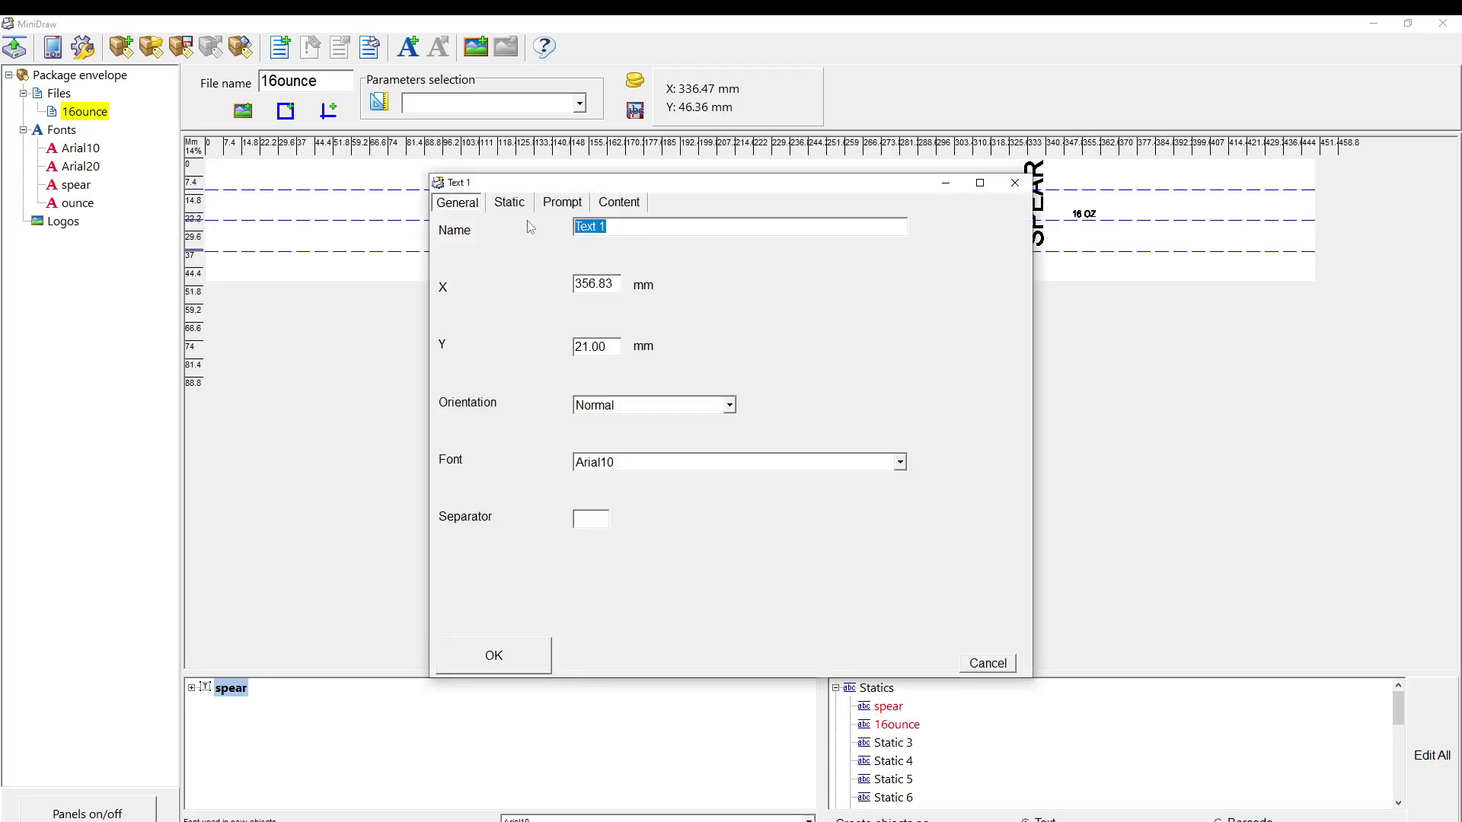
pyautogui.write('16')
# Step: Give the 16ounce text 90 counter-clockwise orientation and the ounce font, and move it fully inside the layout beside SPEAR
pyautogui.click(698, 405)
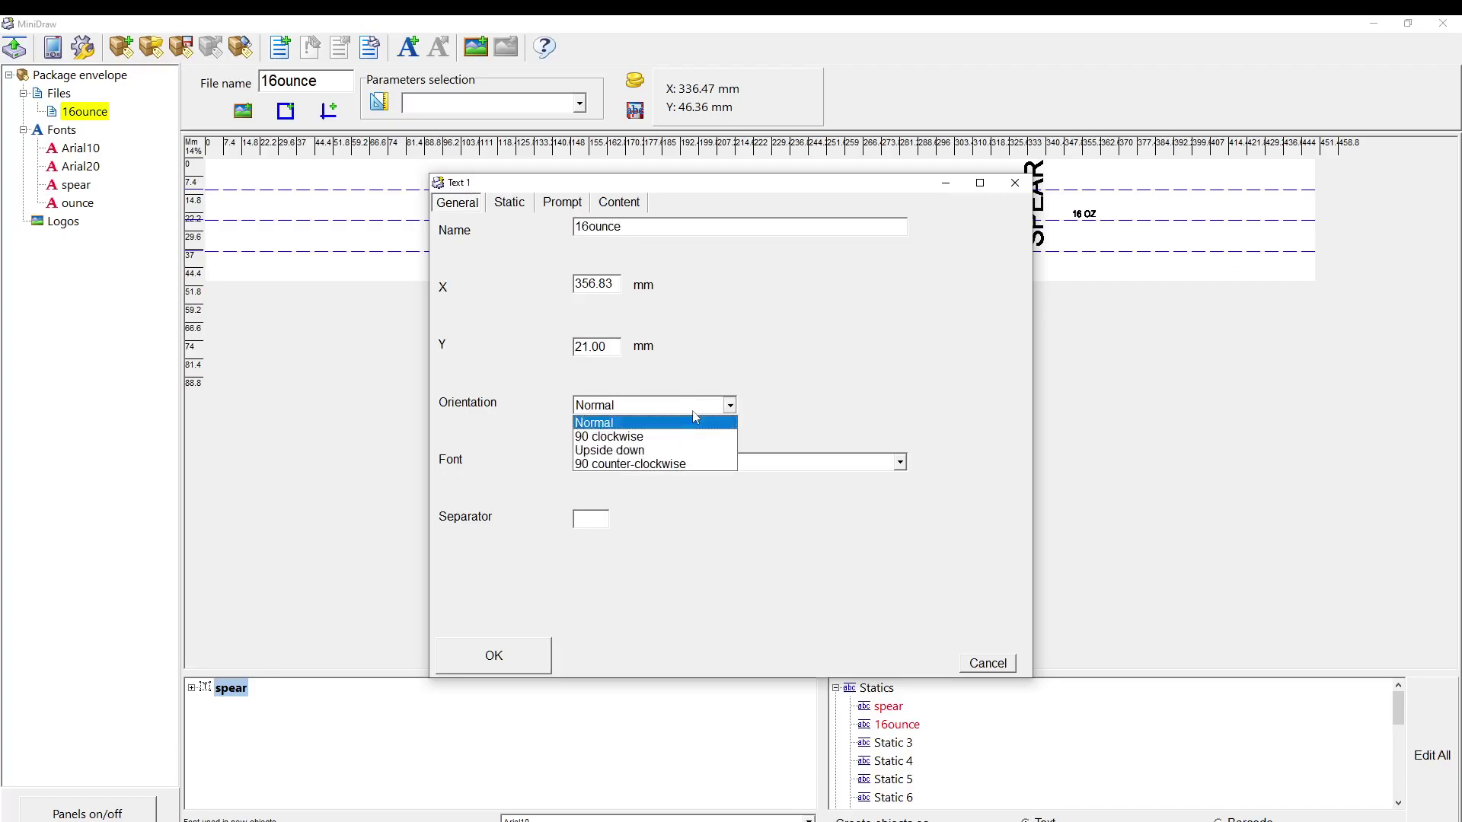
pyautogui.click(644, 465)
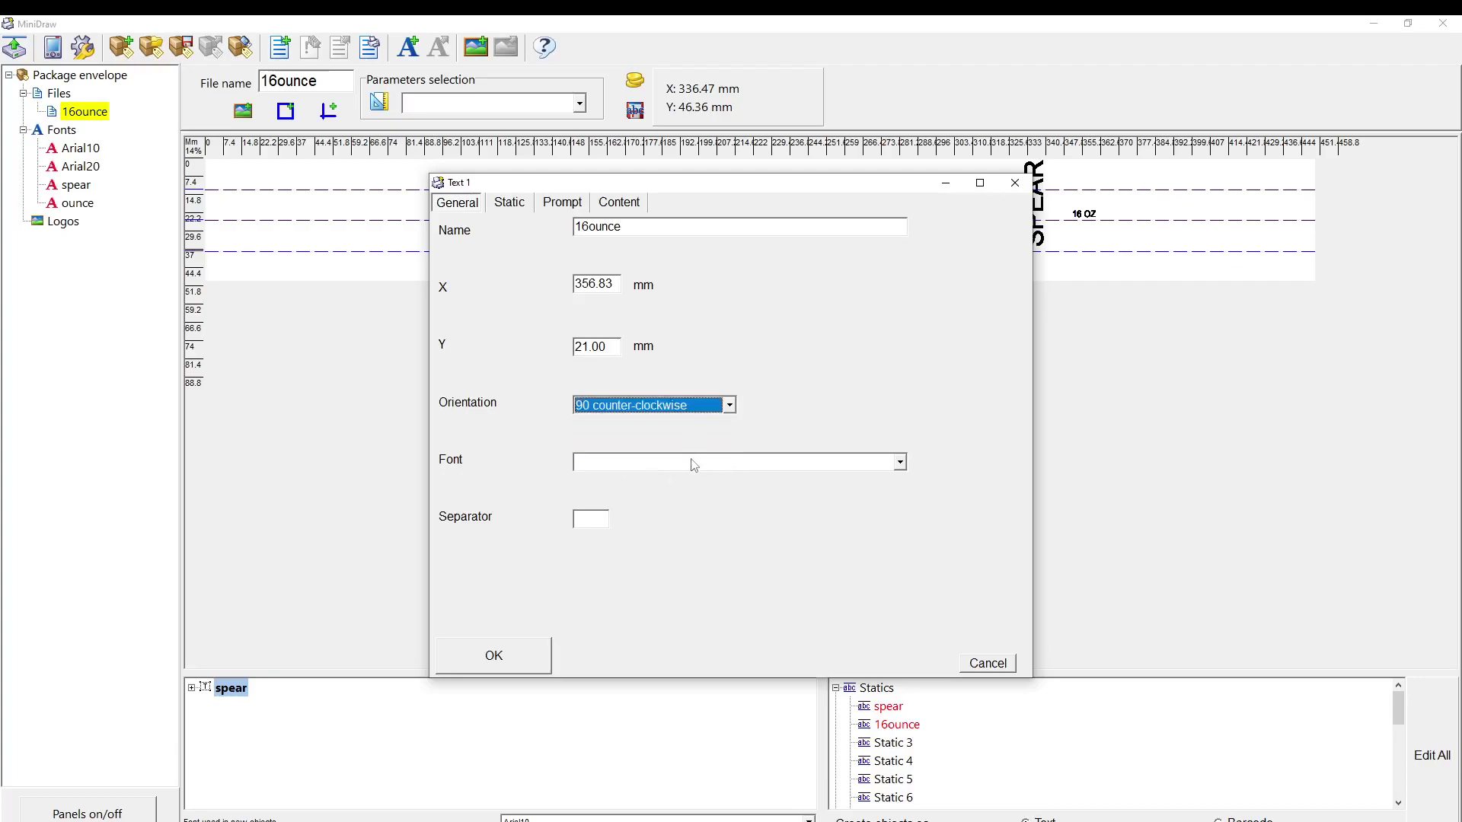
pyautogui.click(694, 463)
pyautogui.click(629, 495)
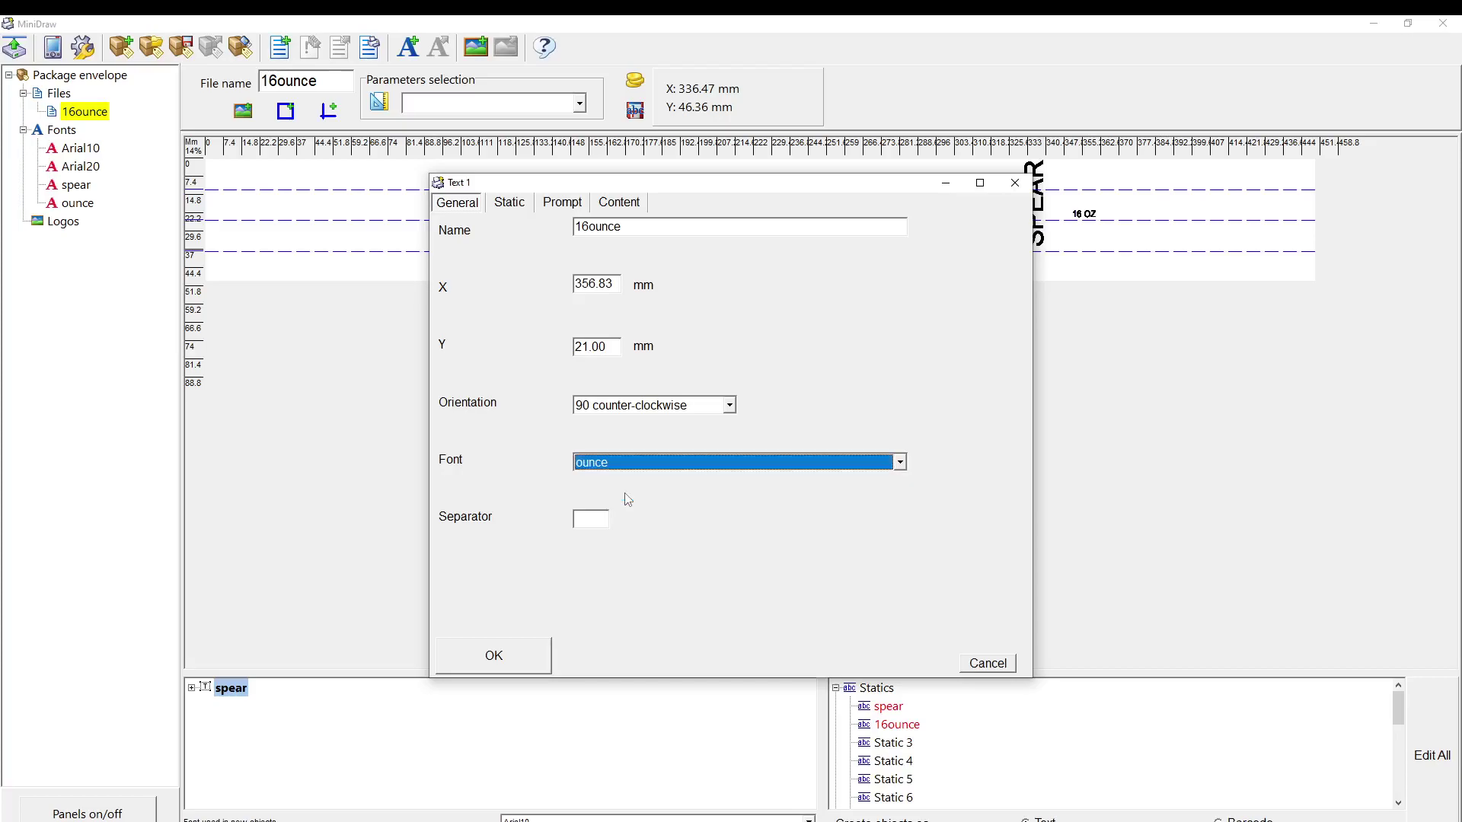
pyautogui.click(514, 662)
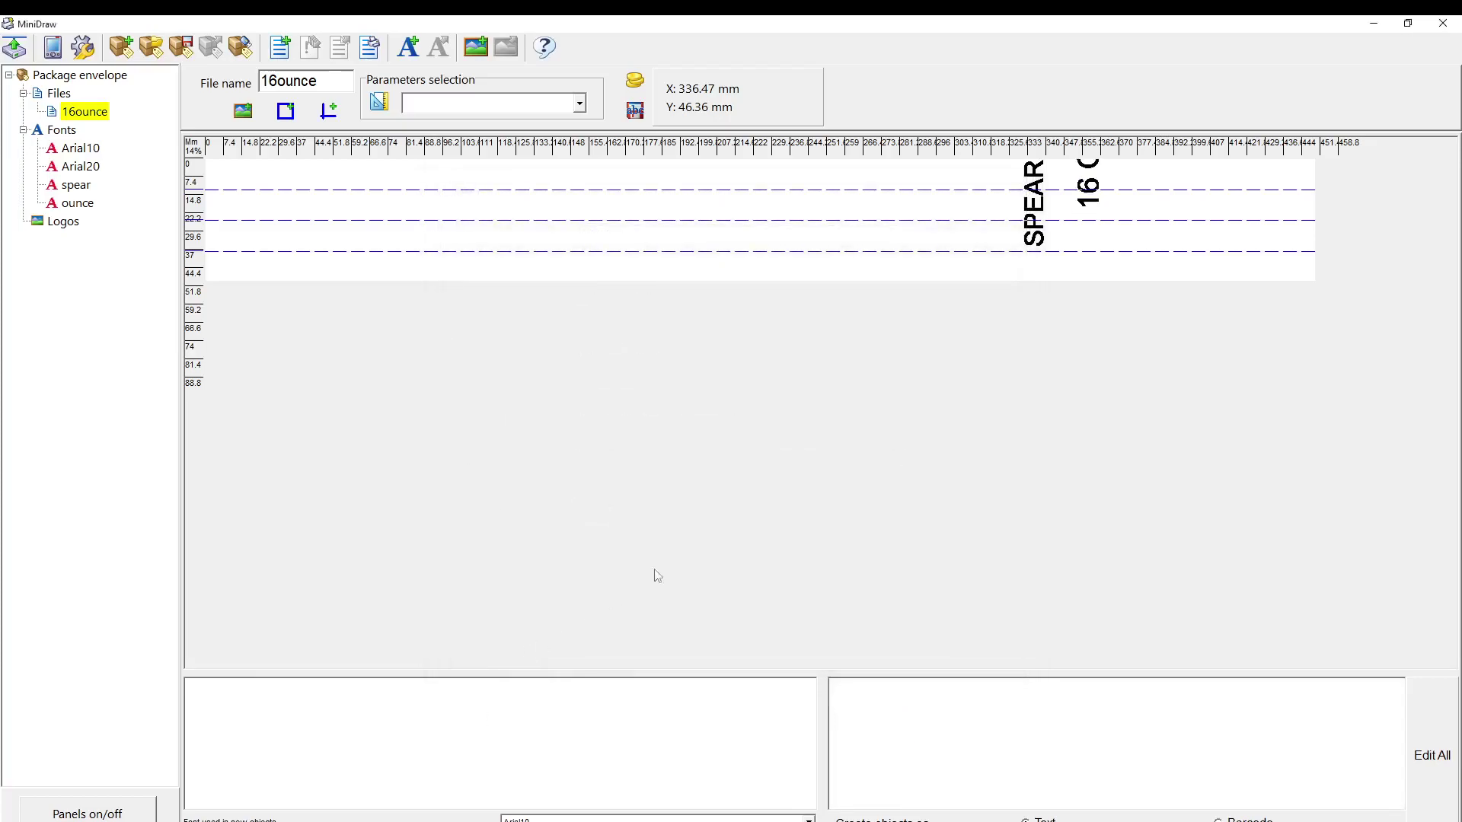
pyautogui.click(1081, 207)
pyautogui.moveTo(1082, 207); pyautogui.dragTo(1071, 204)
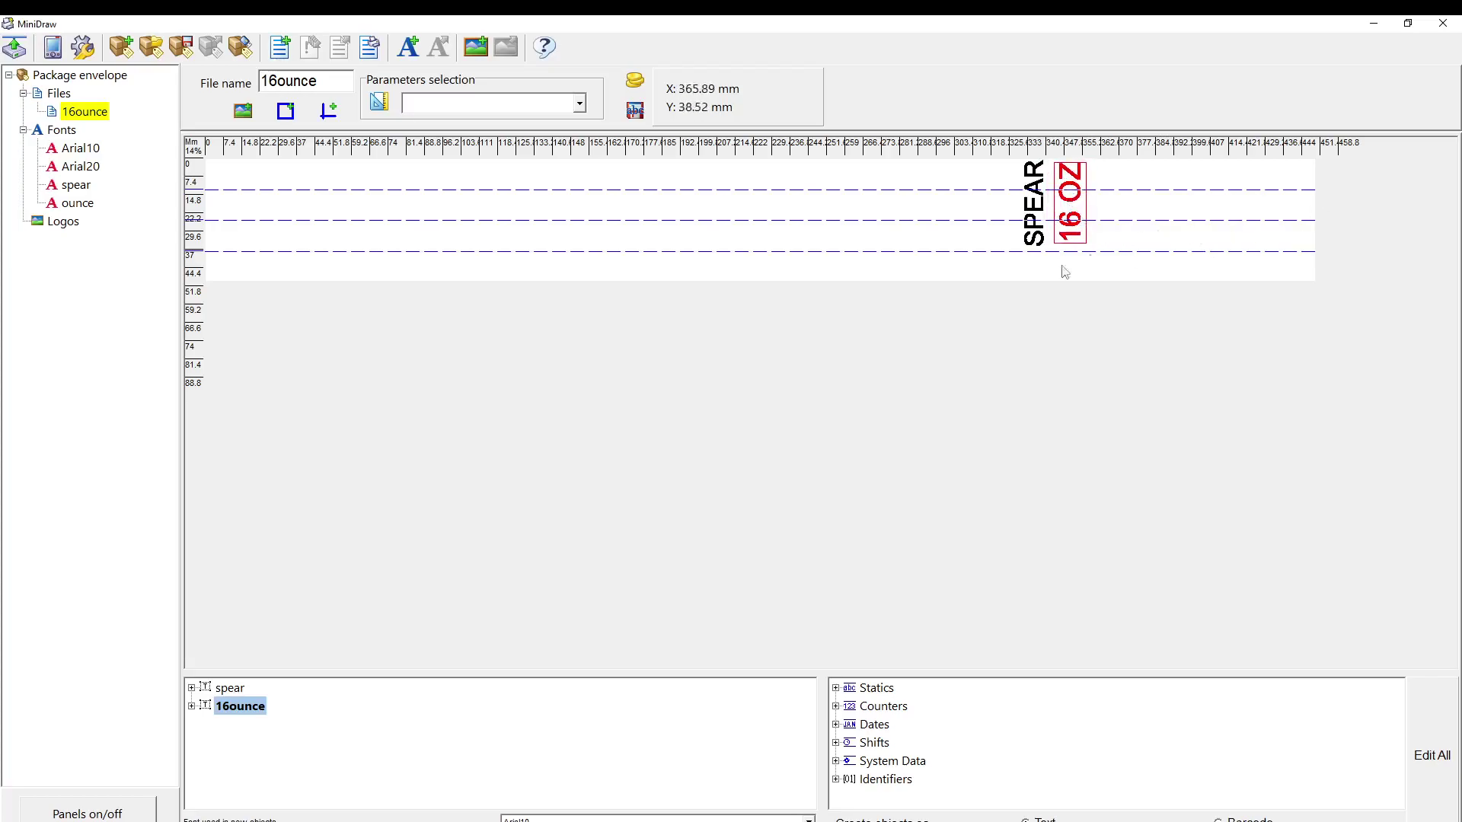
# Step: Compare the rotation settings of the spear and ounce fonts, and return to the 16ounce layout
pyautogui.click(83, 185)
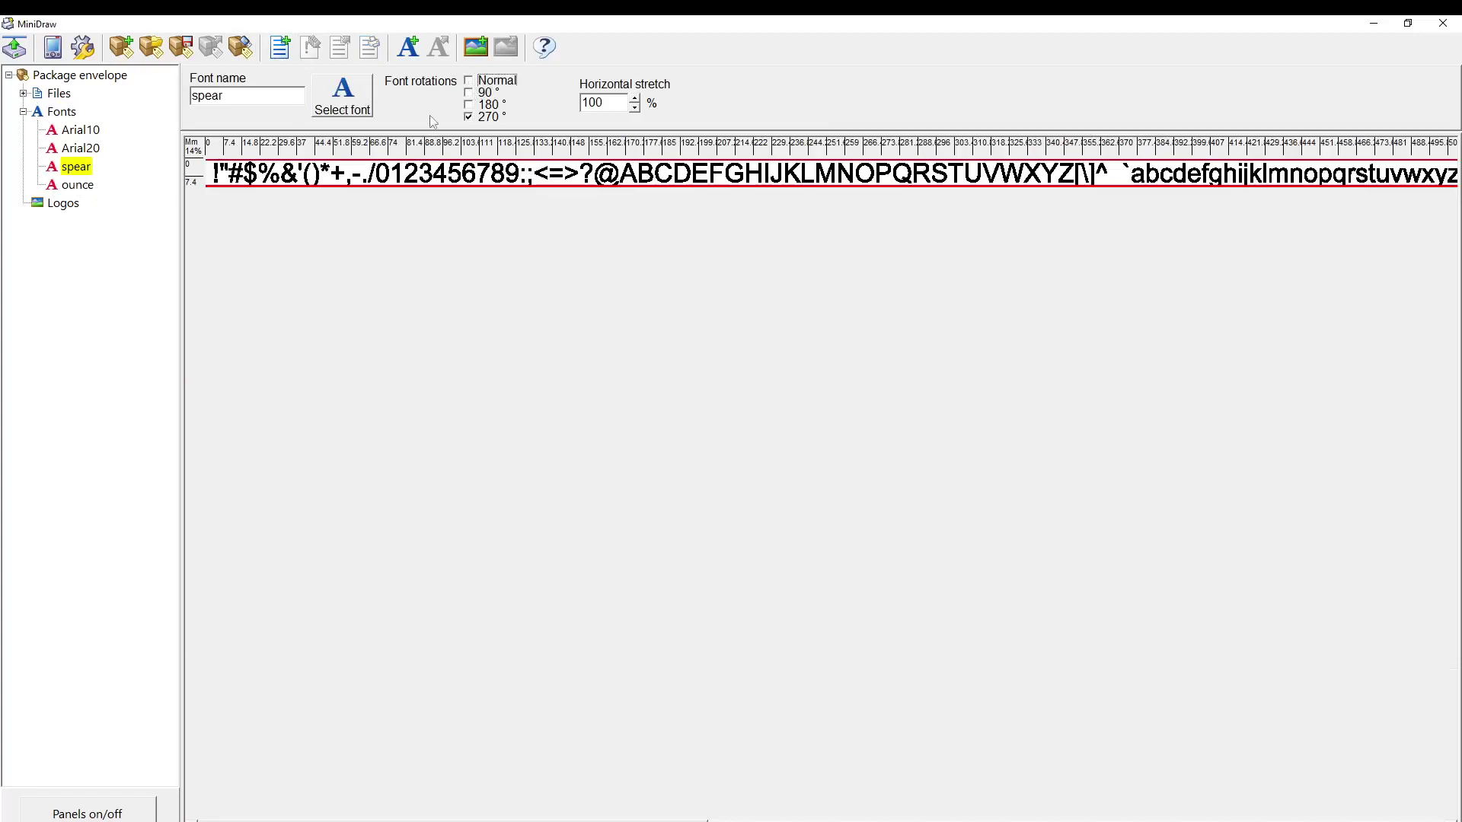
pyautogui.click(76, 185)
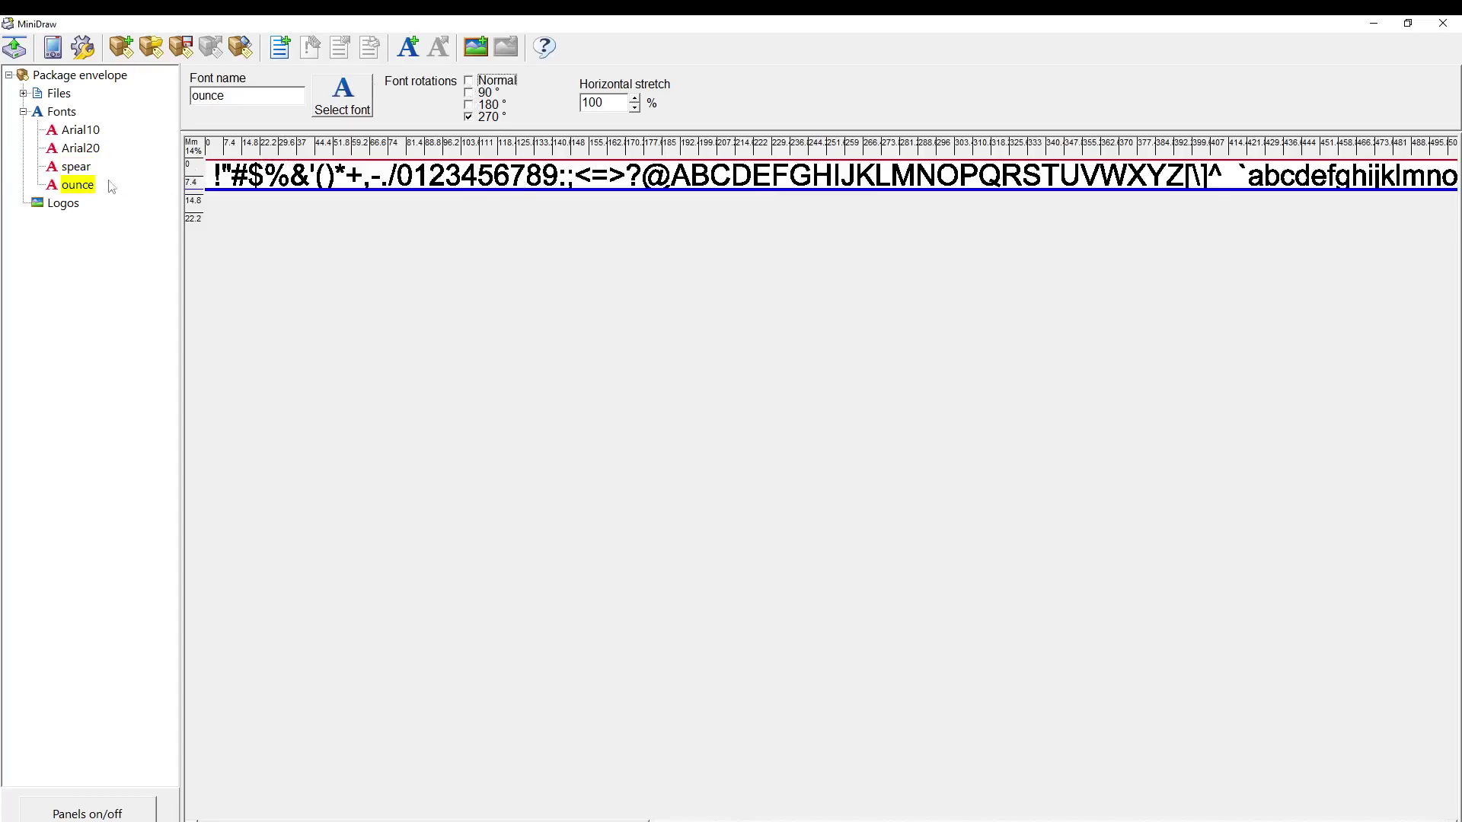
pyautogui.click(75, 170)
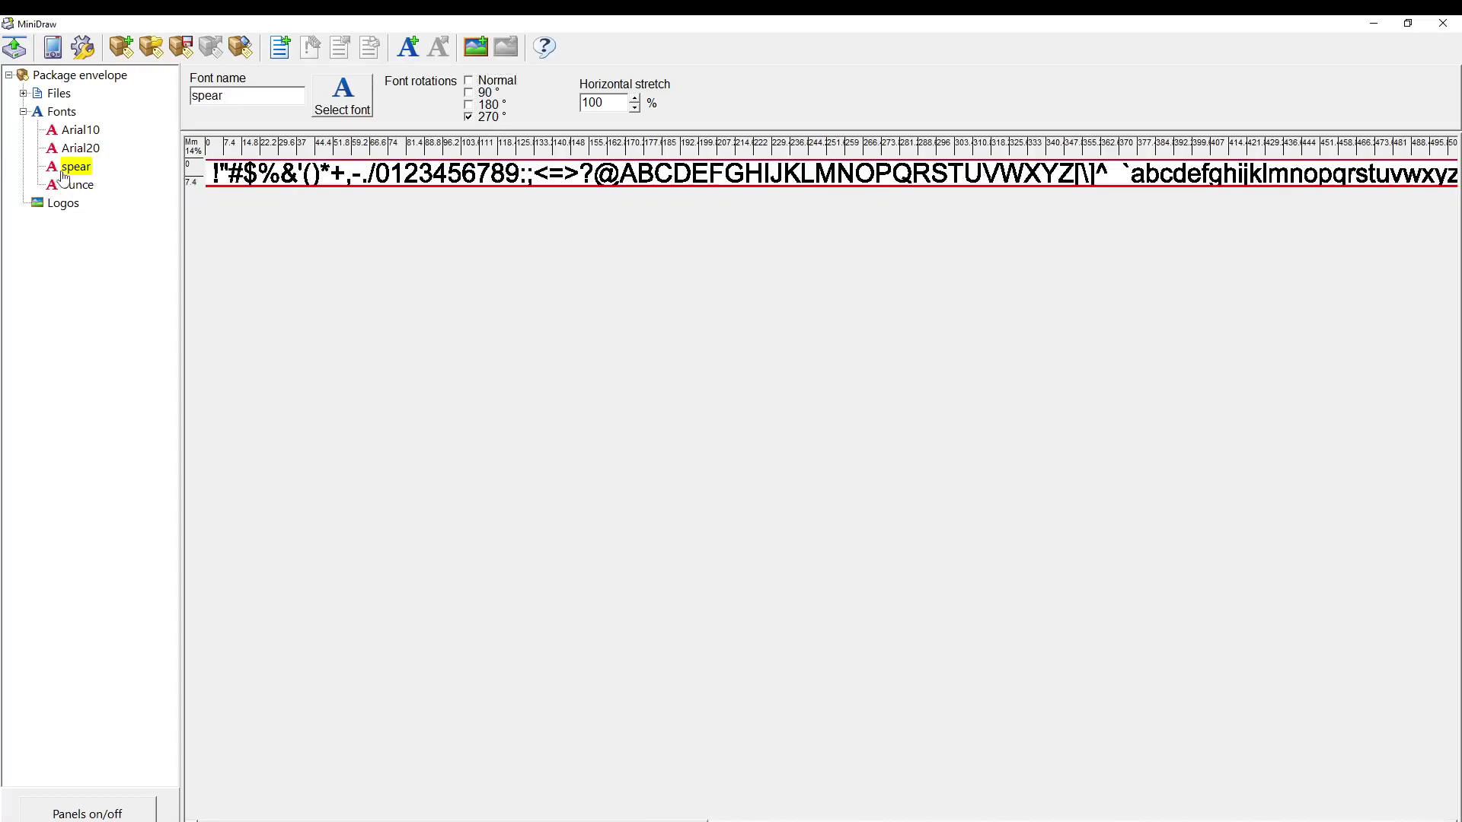
pyautogui.click(76, 185)
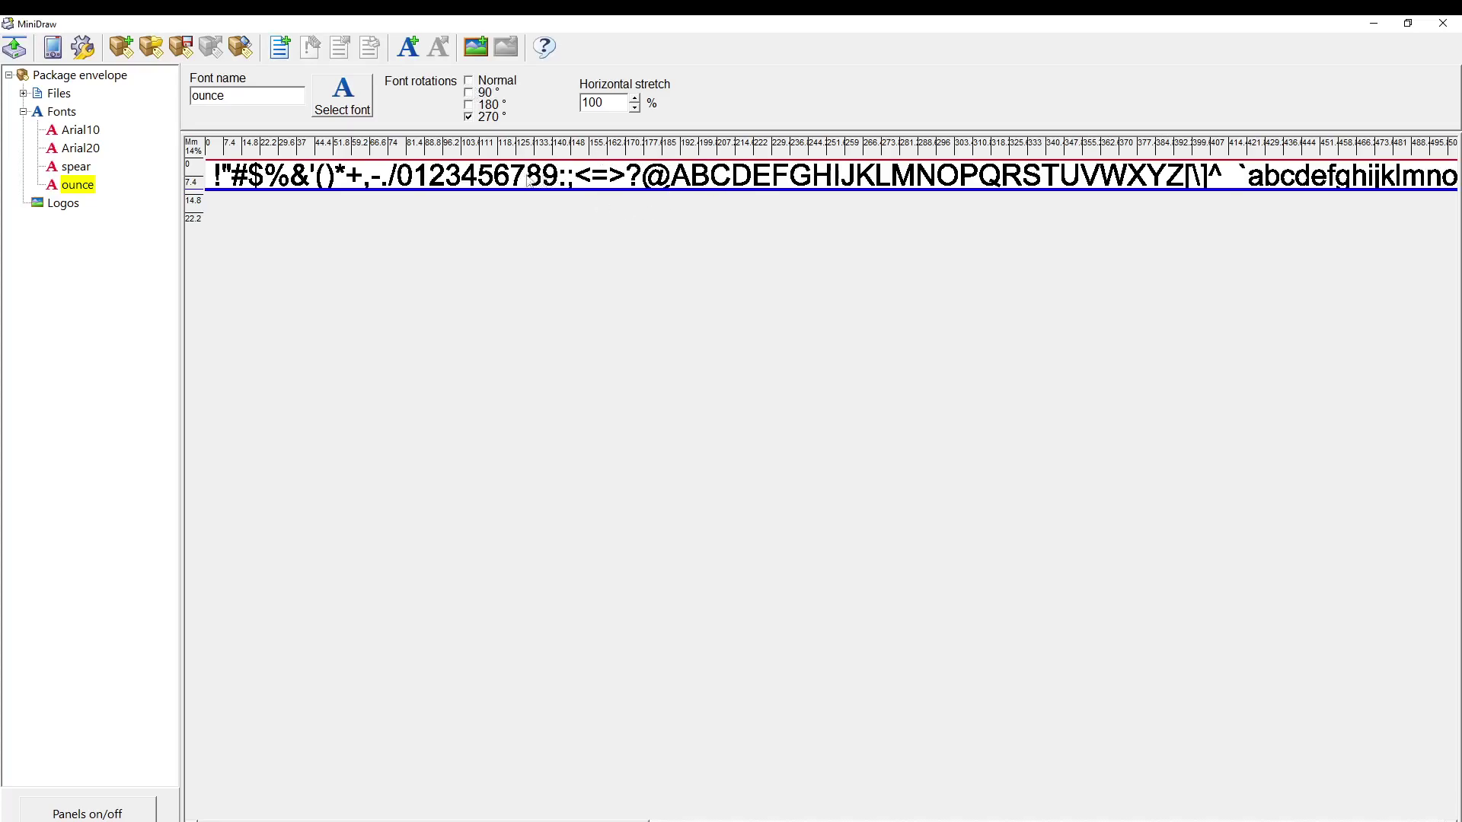
pyautogui.click(79, 172)
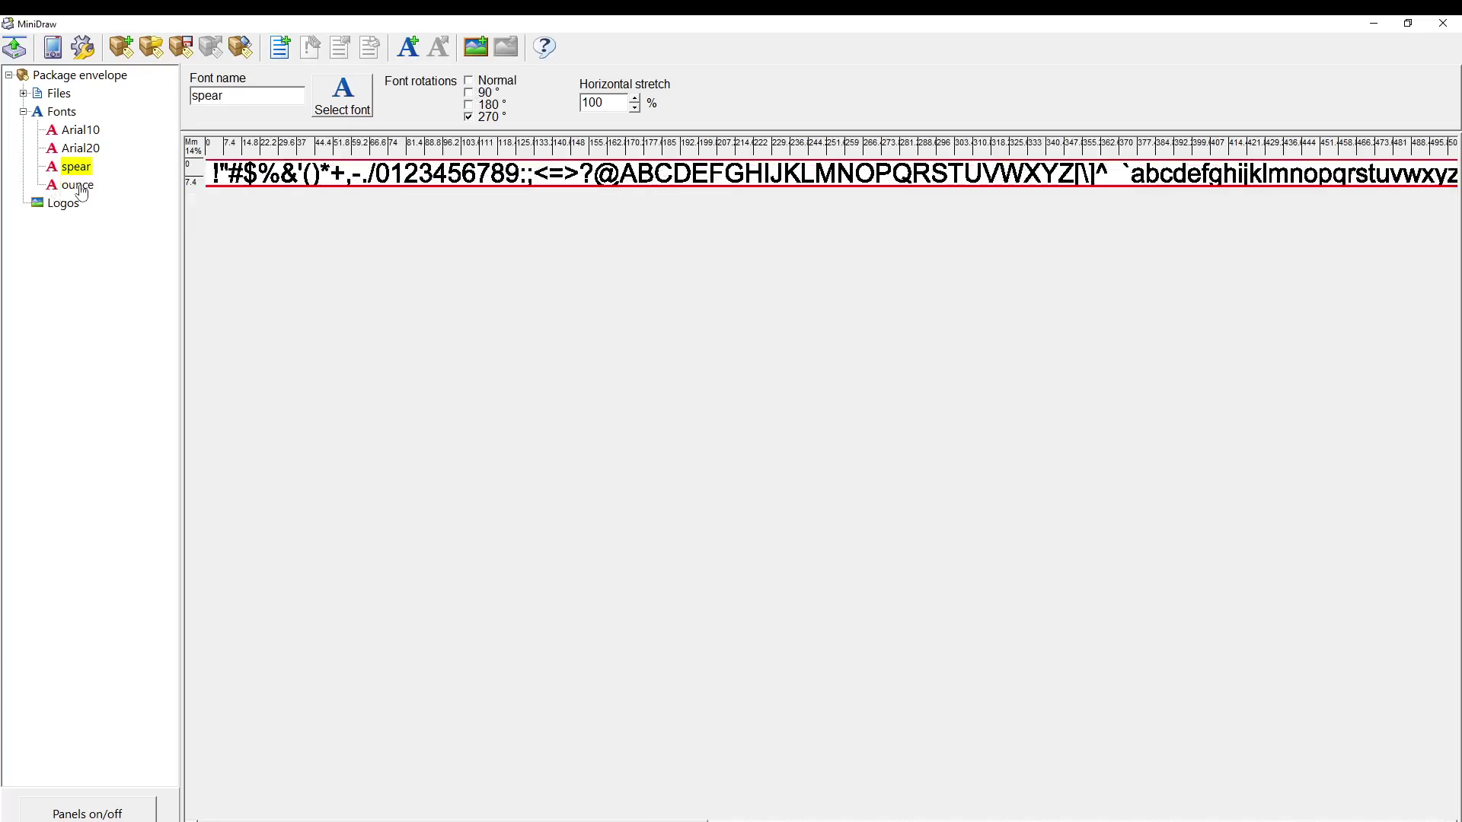
pyautogui.click(77, 185)
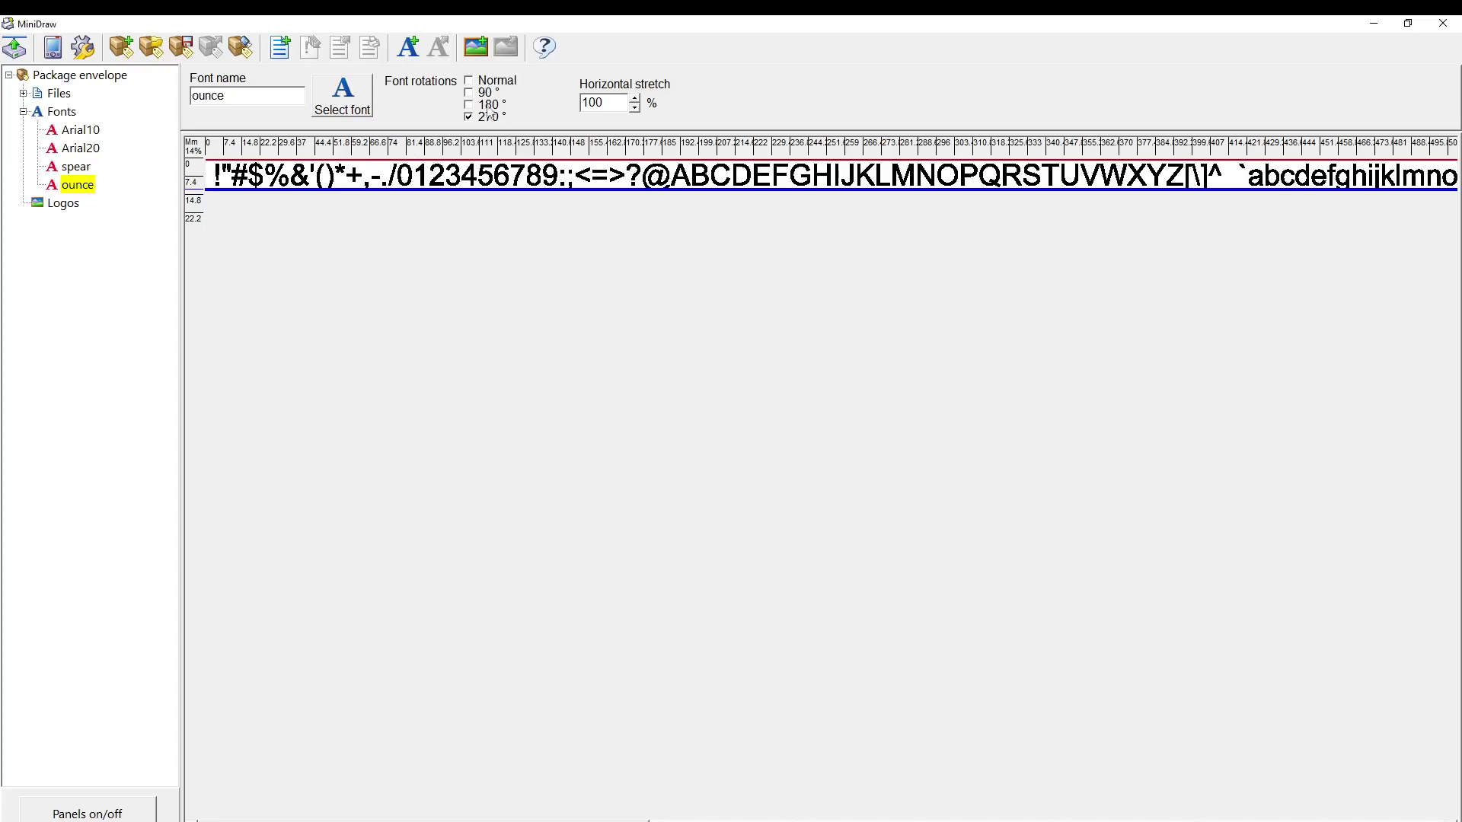
pyautogui.click(24, 93)
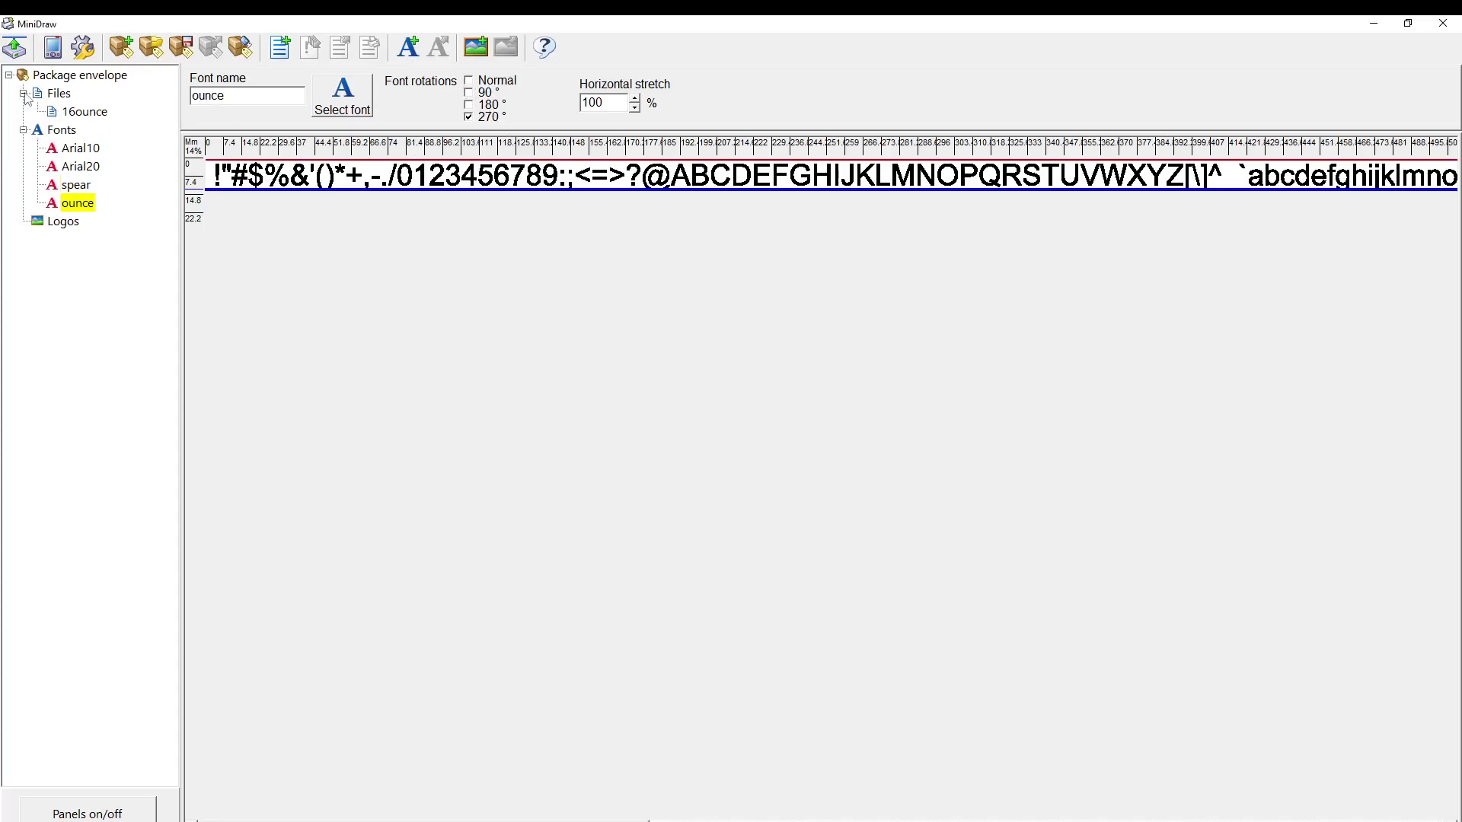
pyautogui.click(82, 111)
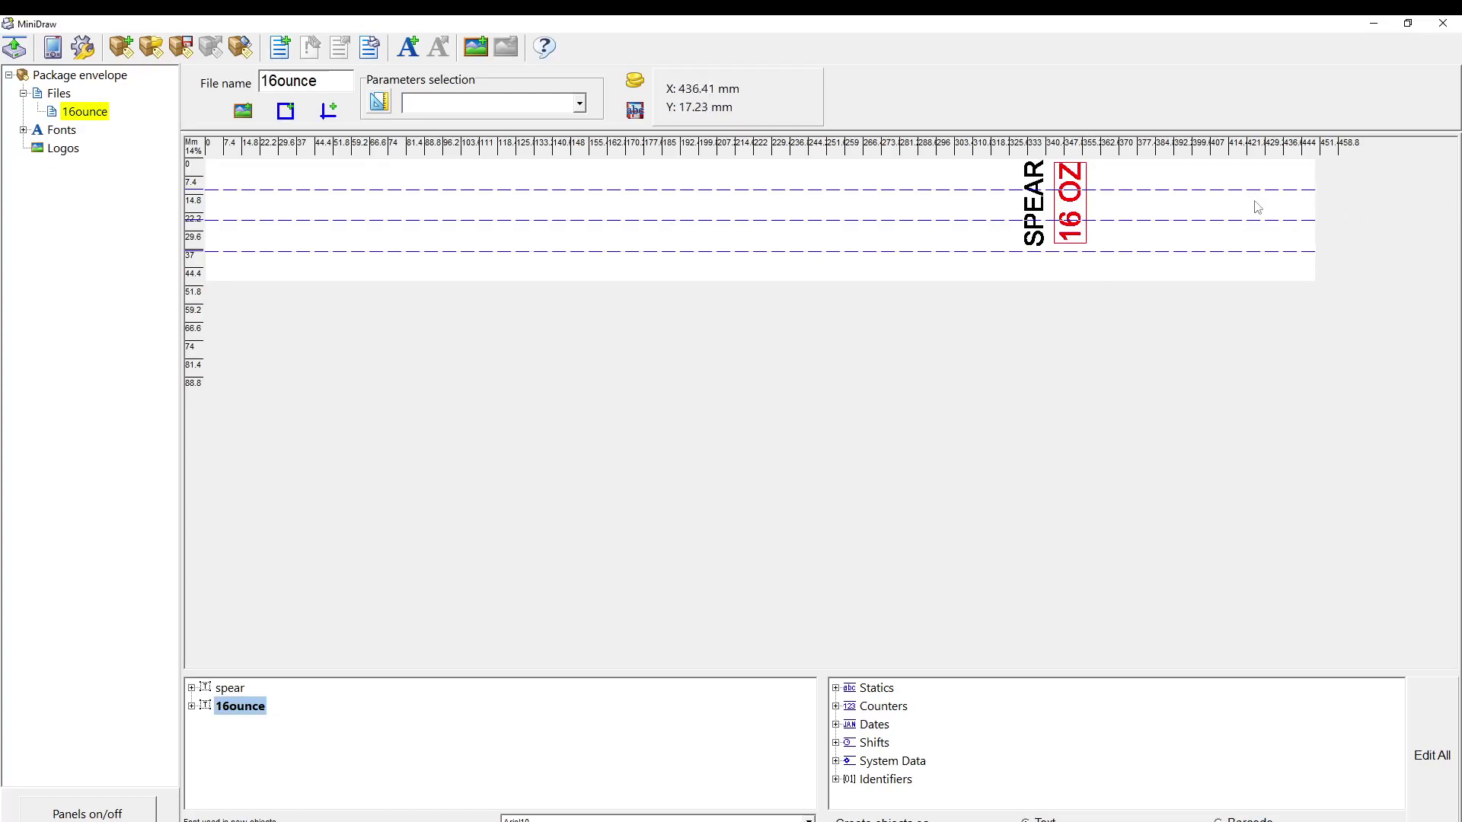
# Step: Nudge the 16 OZ text slightly up and set its X position to 356.36 mm
pyautogui.click(992, 206)
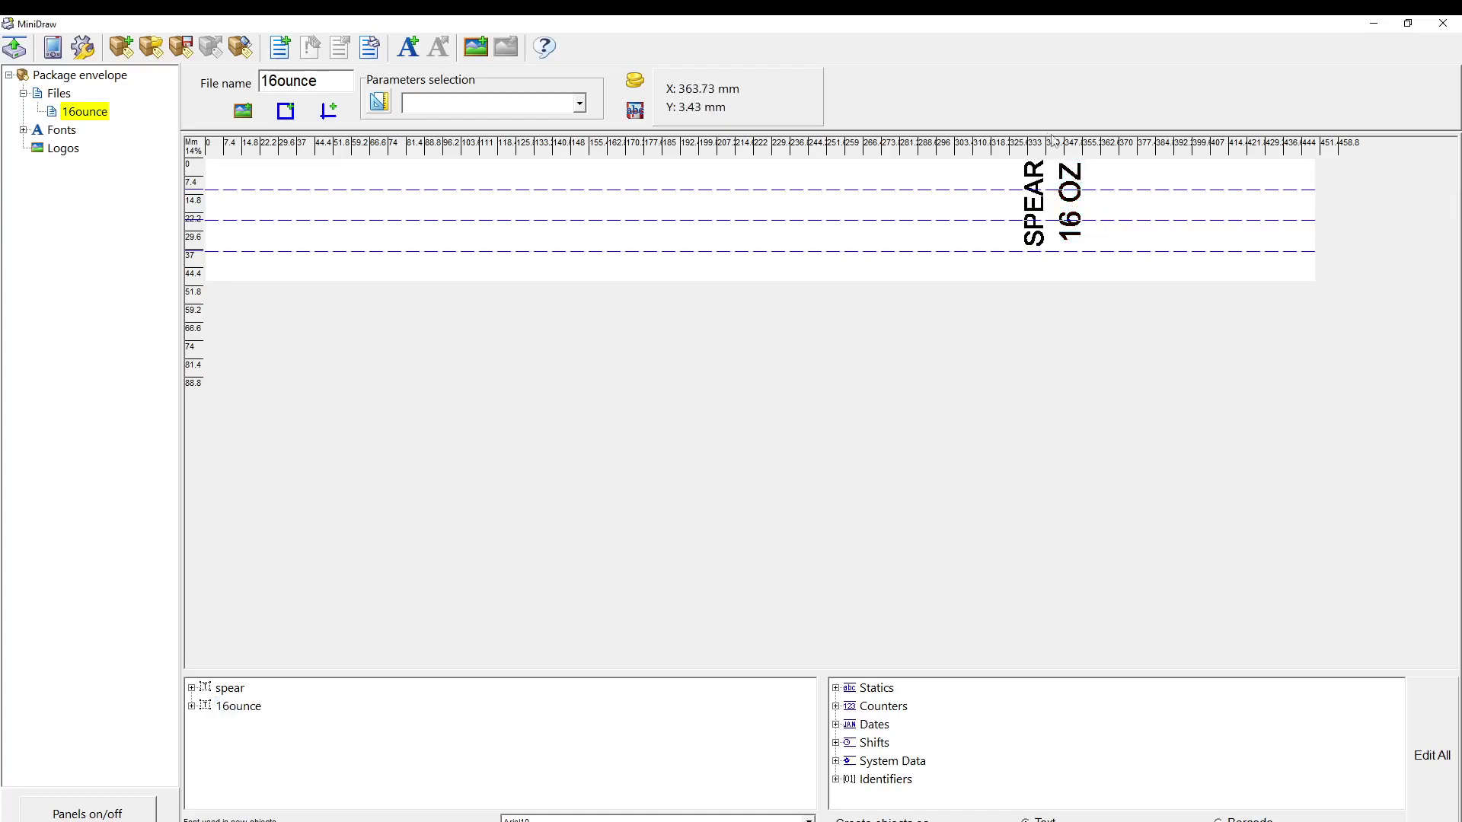
pyautogui.moveTo(1076, 236)
pyautogui.mouseDown()
pyautogui.moveTo(1110, 229)
pyautogui.moveTo(1066, 221)
pyautogui.moveTo(1078, 225)
pyautogui.mouseUp()
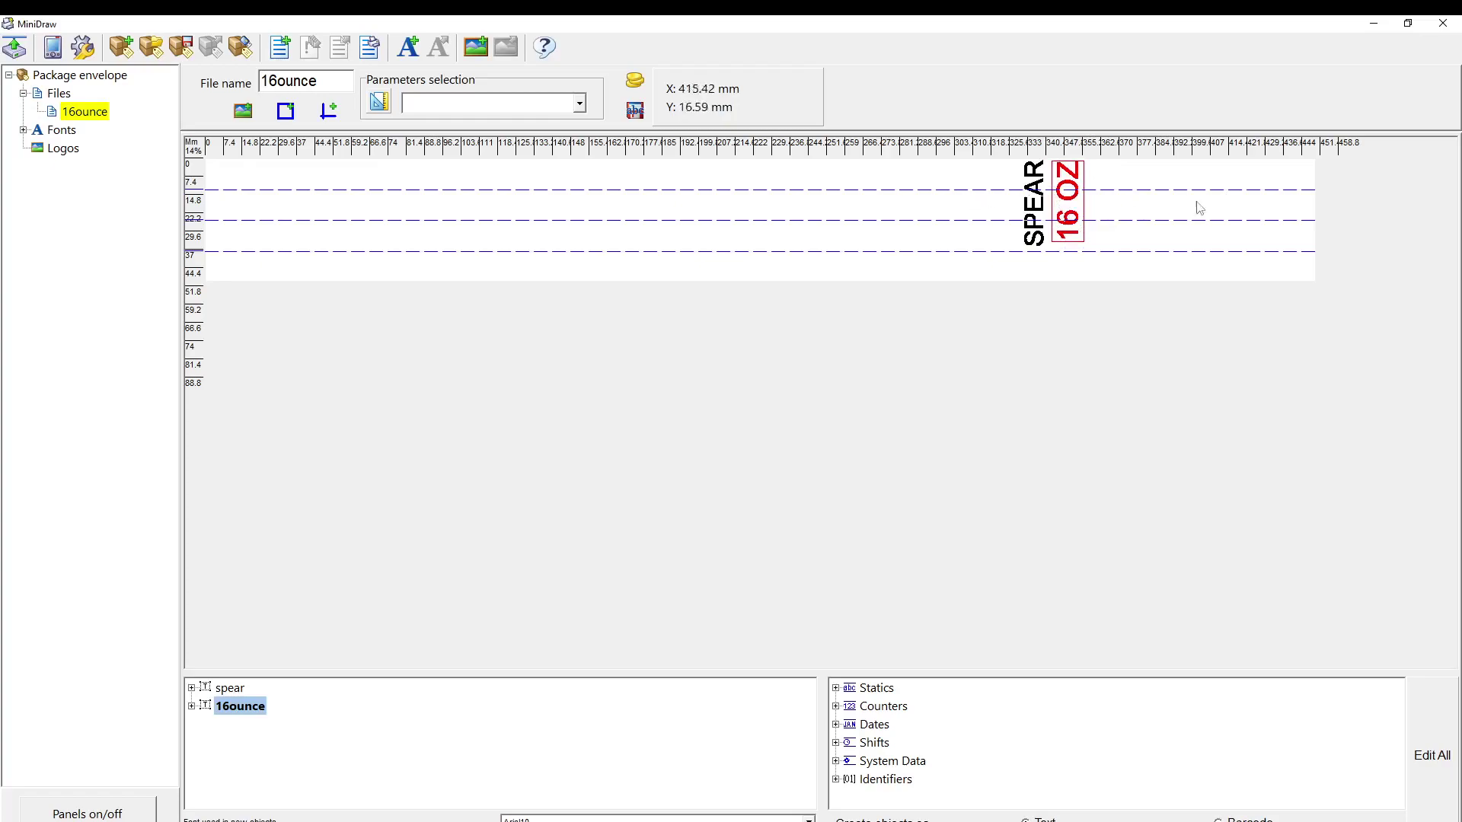
pyautogui.doubleClick(1073, 221)
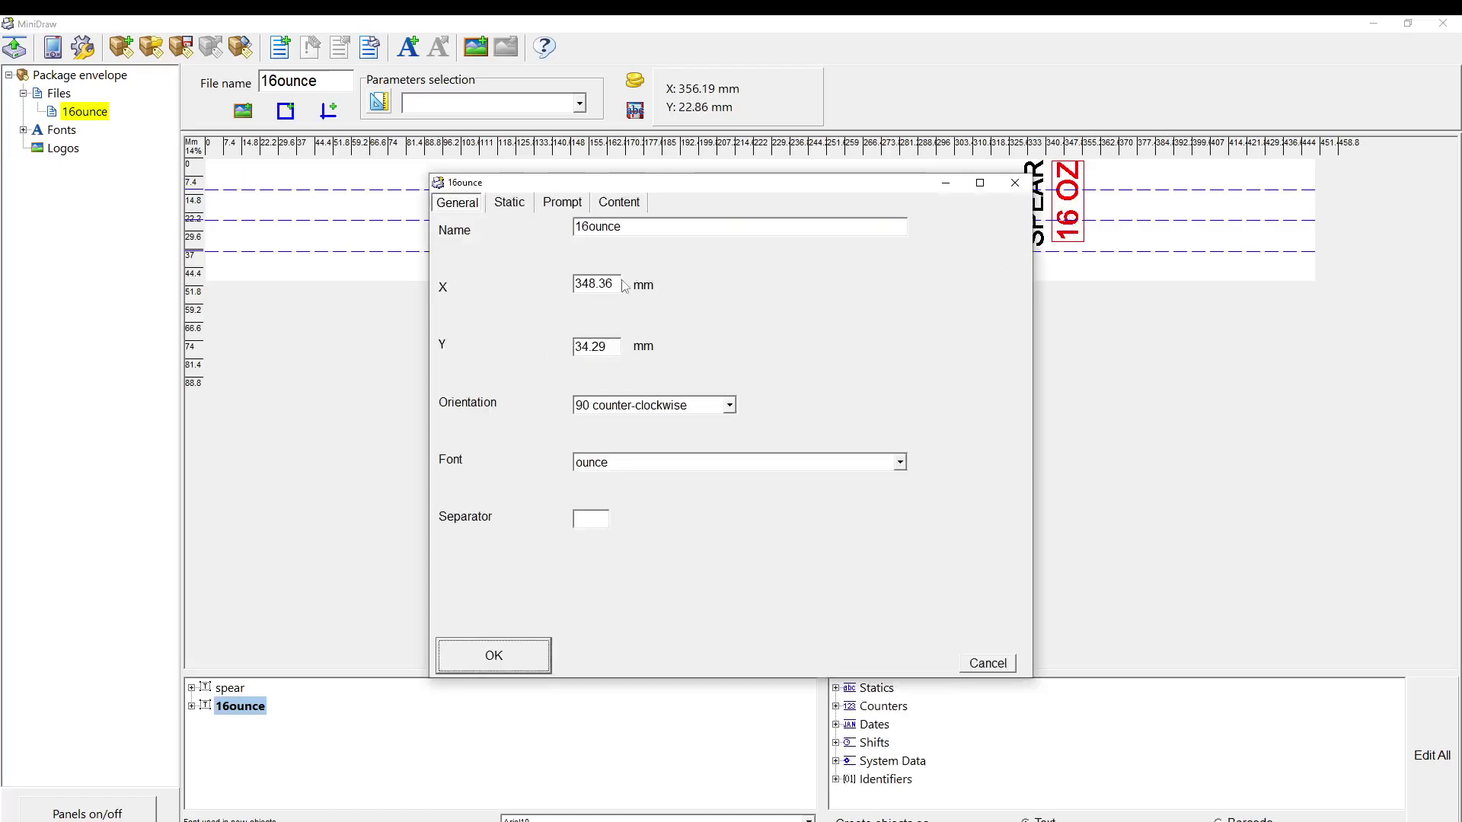
pyautogui.moveTo(589, 282); pyautogui.dragTo(594, 283)
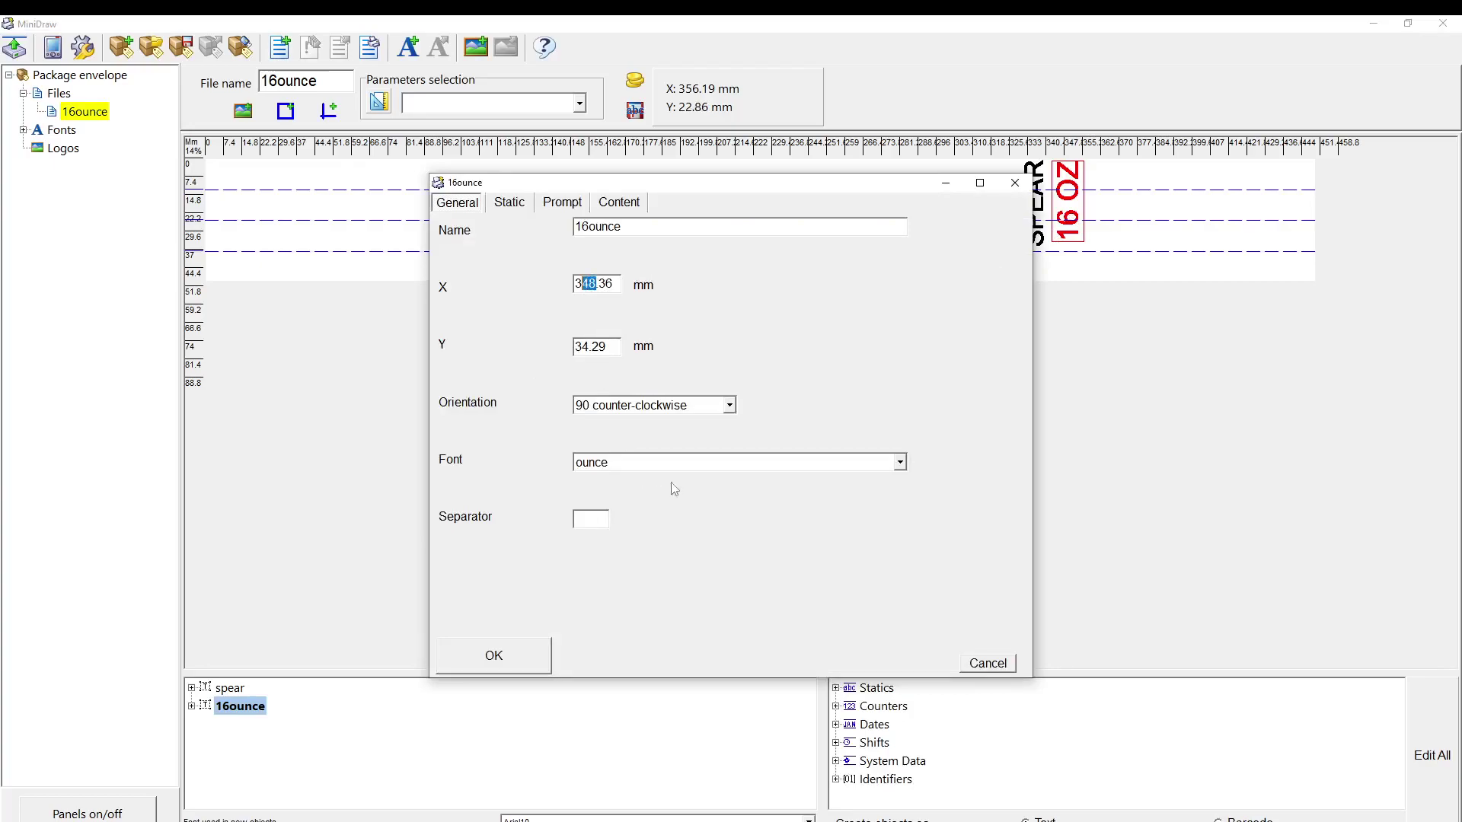
pyautogui.write('56')
pyautogui.click(526, 667)
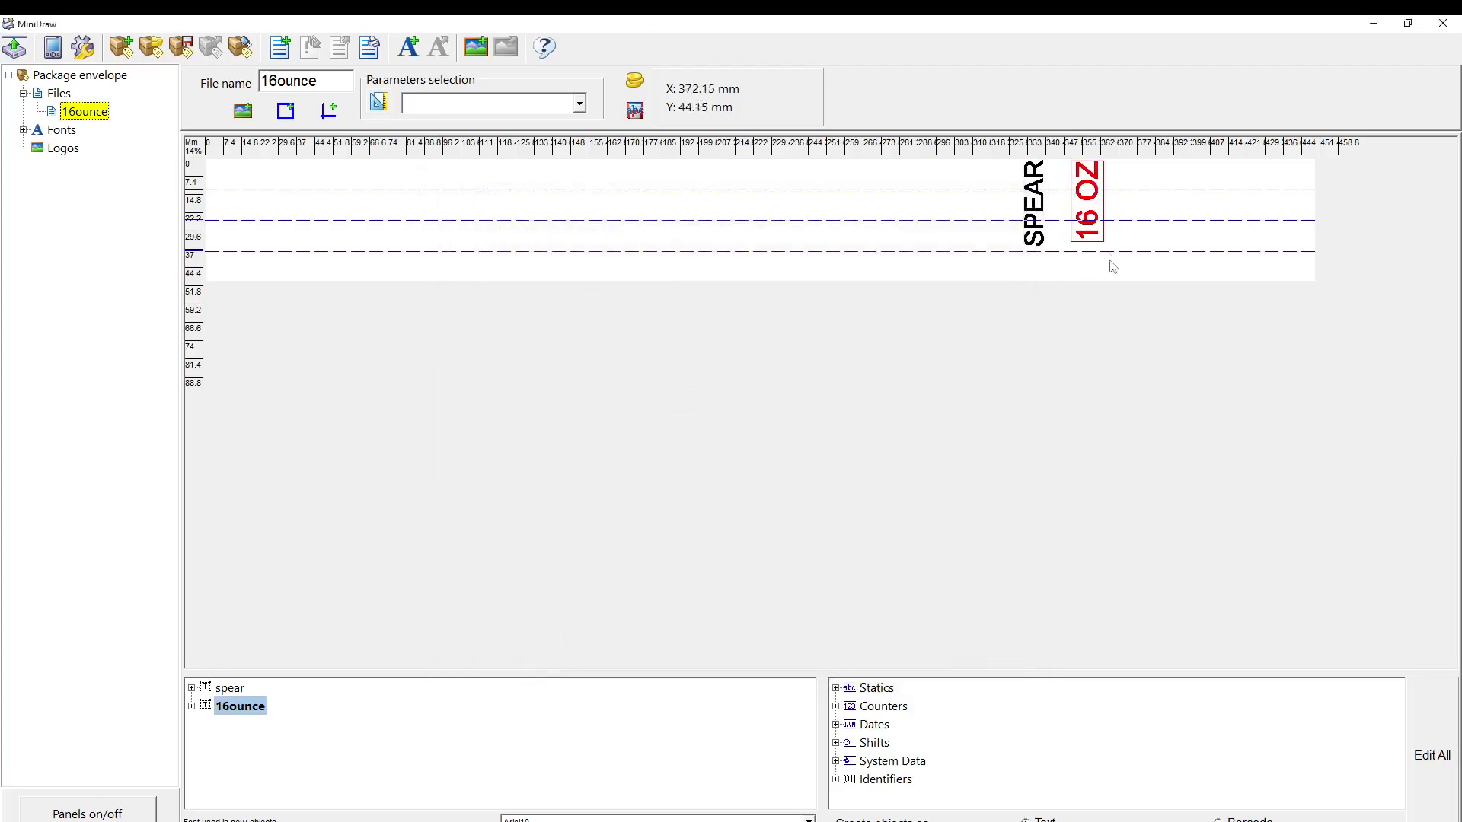
# Step: Move the SPEAR text closer to 16 OZ and nudge 16 OZ slightly down so both sit side by side
pyautogui.moveTo(1043, 221); pyautogui.dragTo(1058, 218)
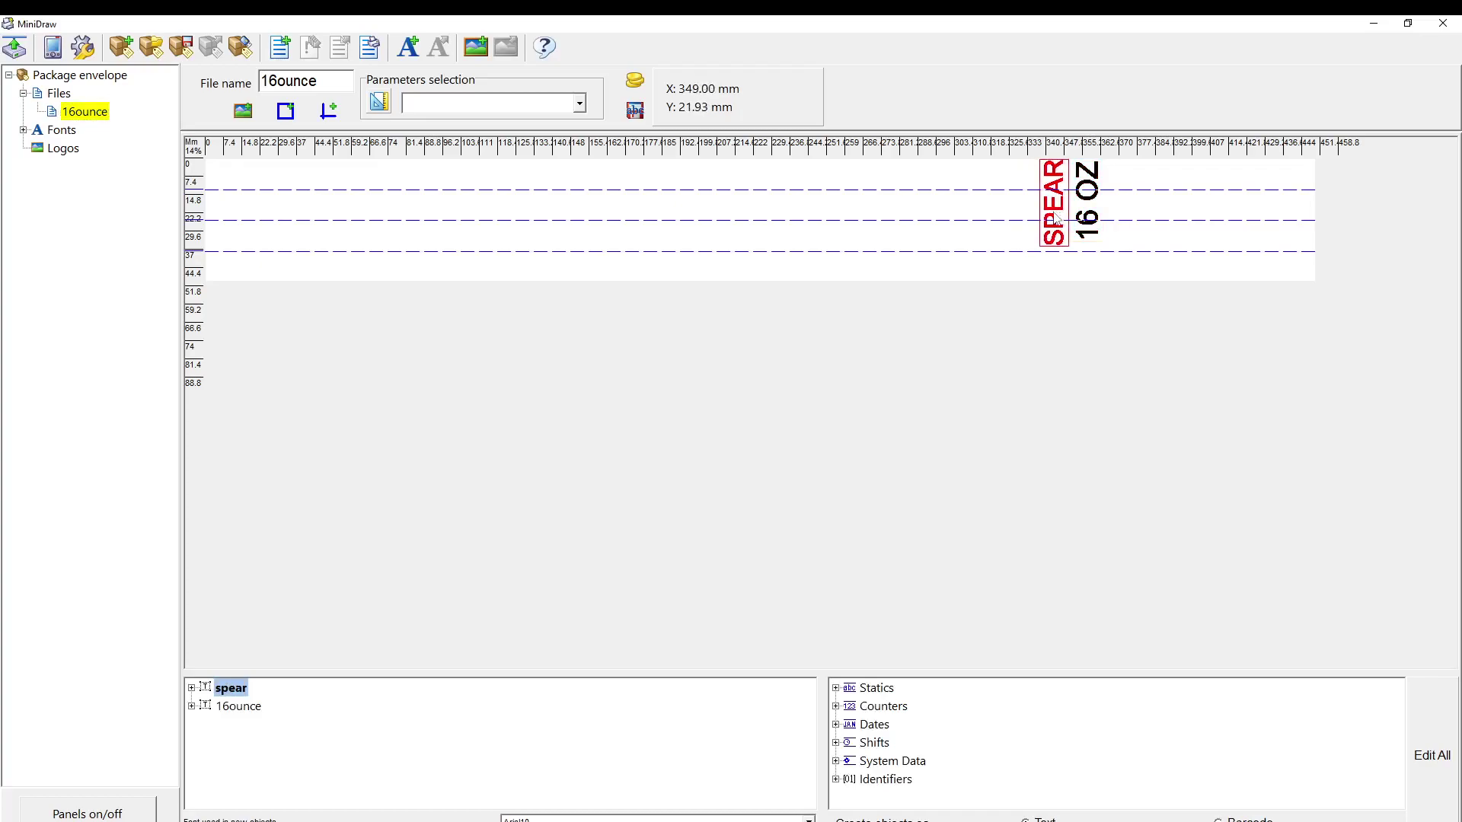
pyautogui.click(1087, 204)
pyautogui.moveTo(1086, 205); pyautogui.dragTo(1086, 207)
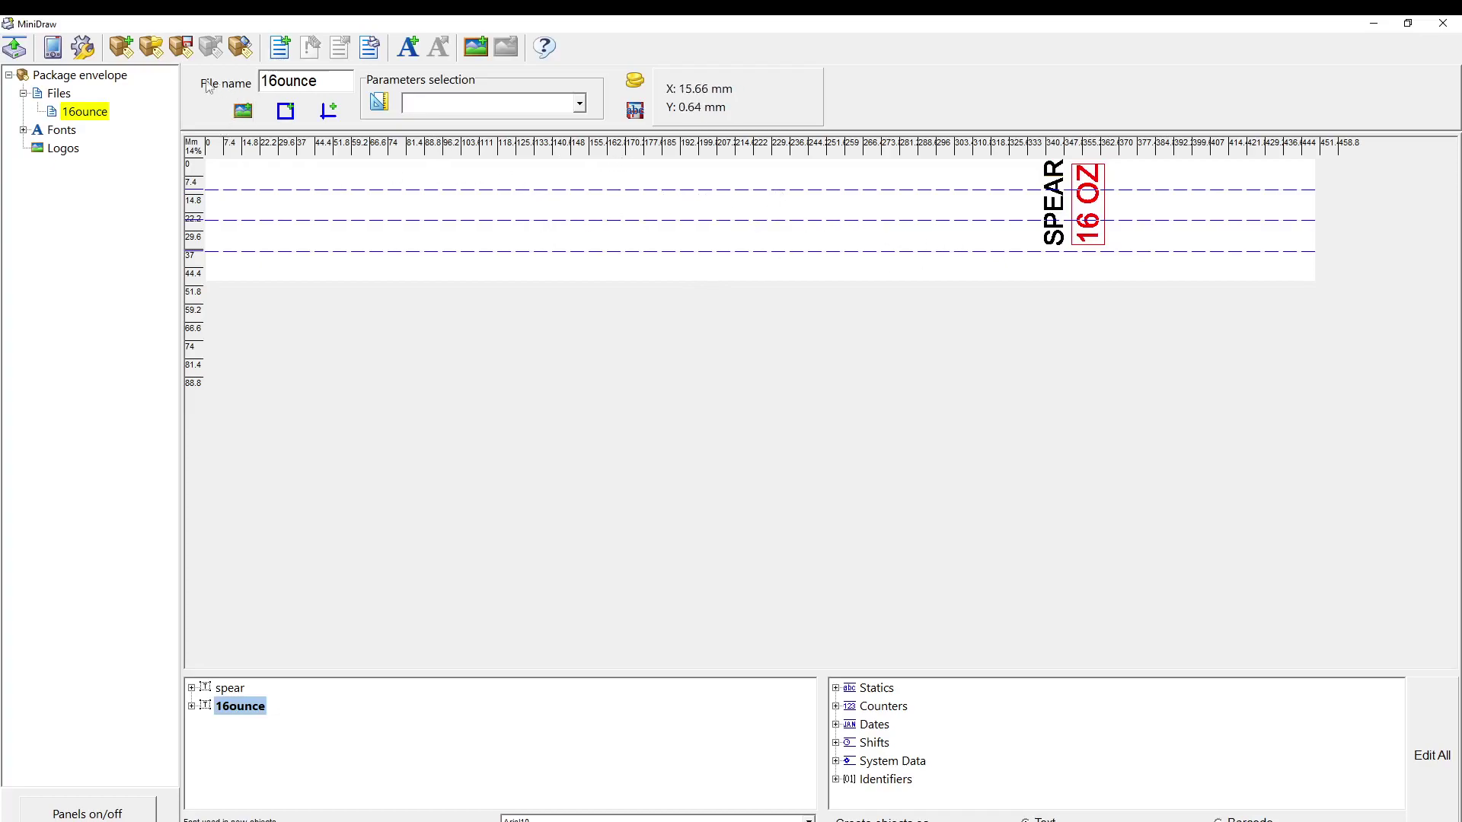
# Step: Save the package under the name envelope in the hsafiles folder on the Desktop
pyautogui.click(182, 47)
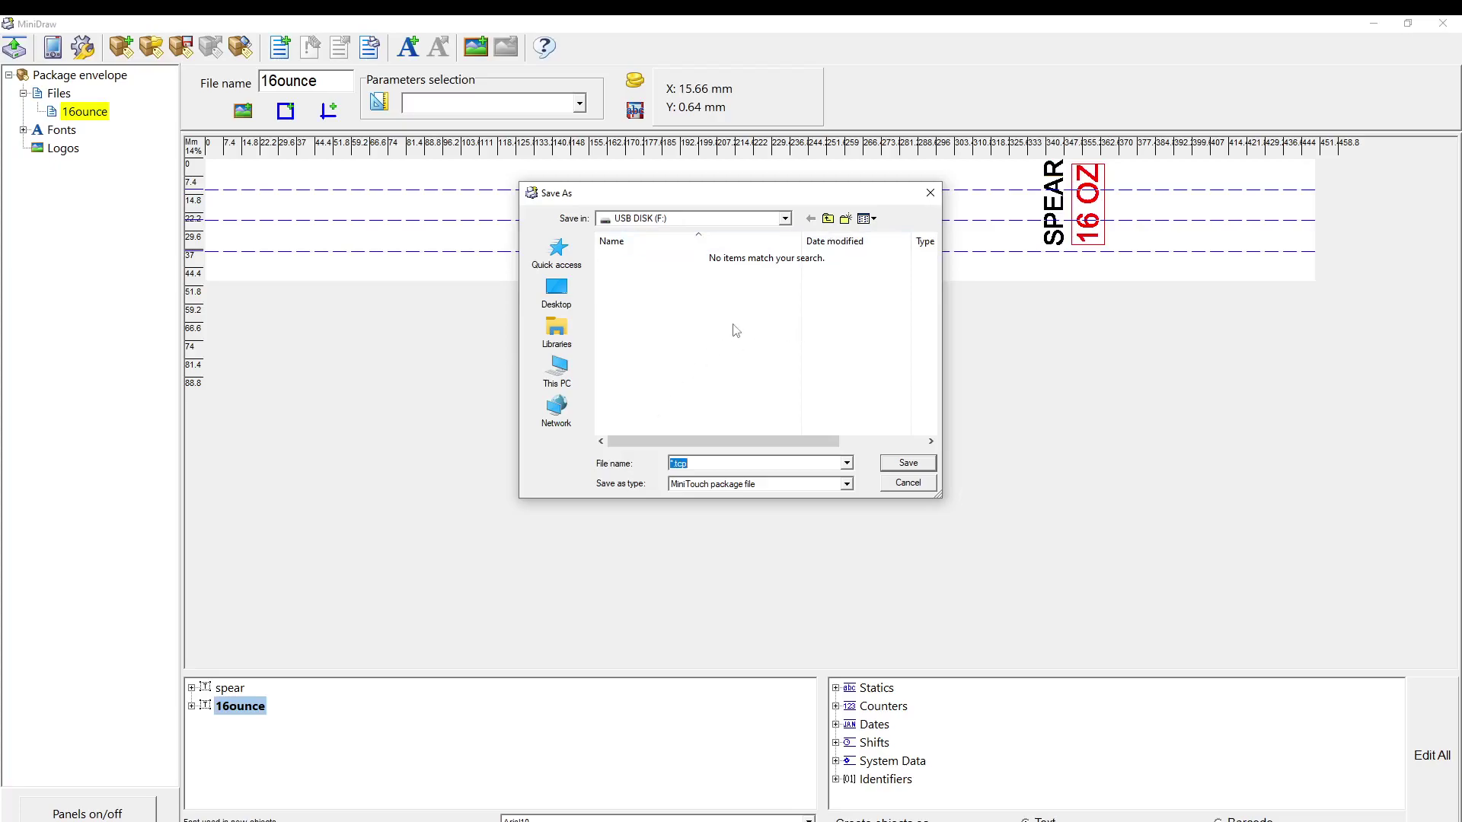
pyautogui.click(556, 371)
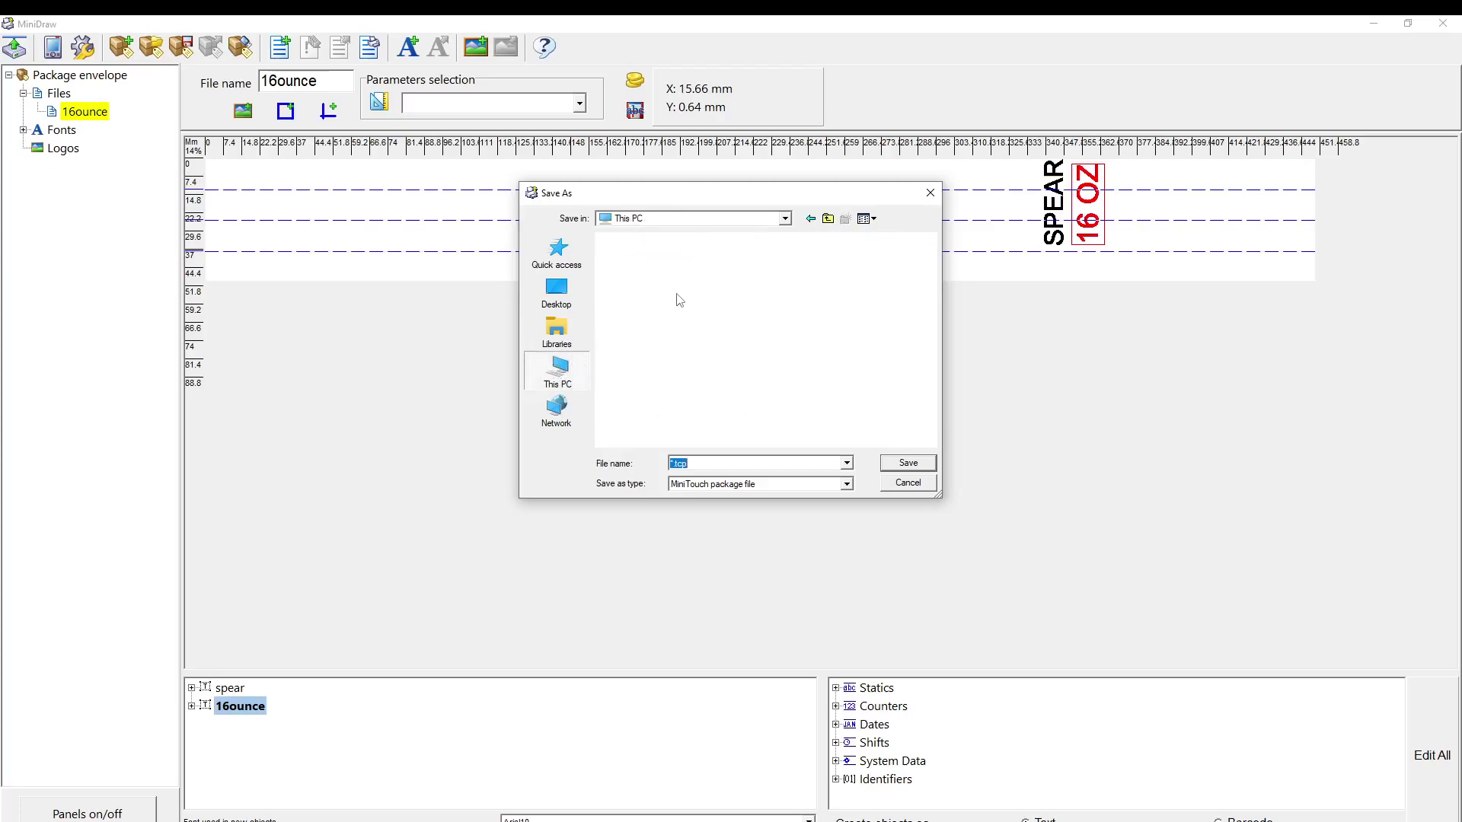
pyautogui.click(558, 288)
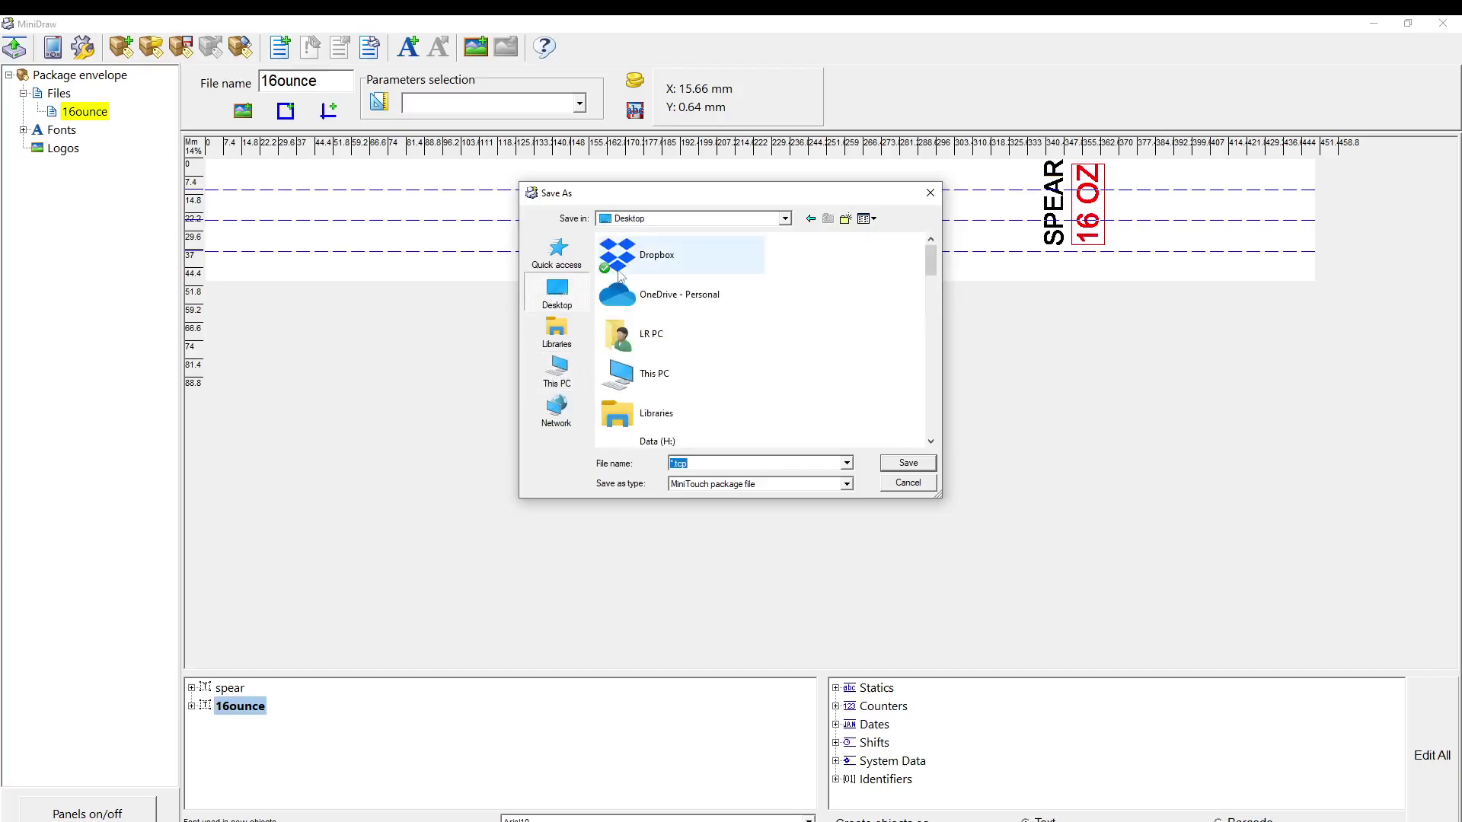
pyautogui.scroll(-3, 775, 319)
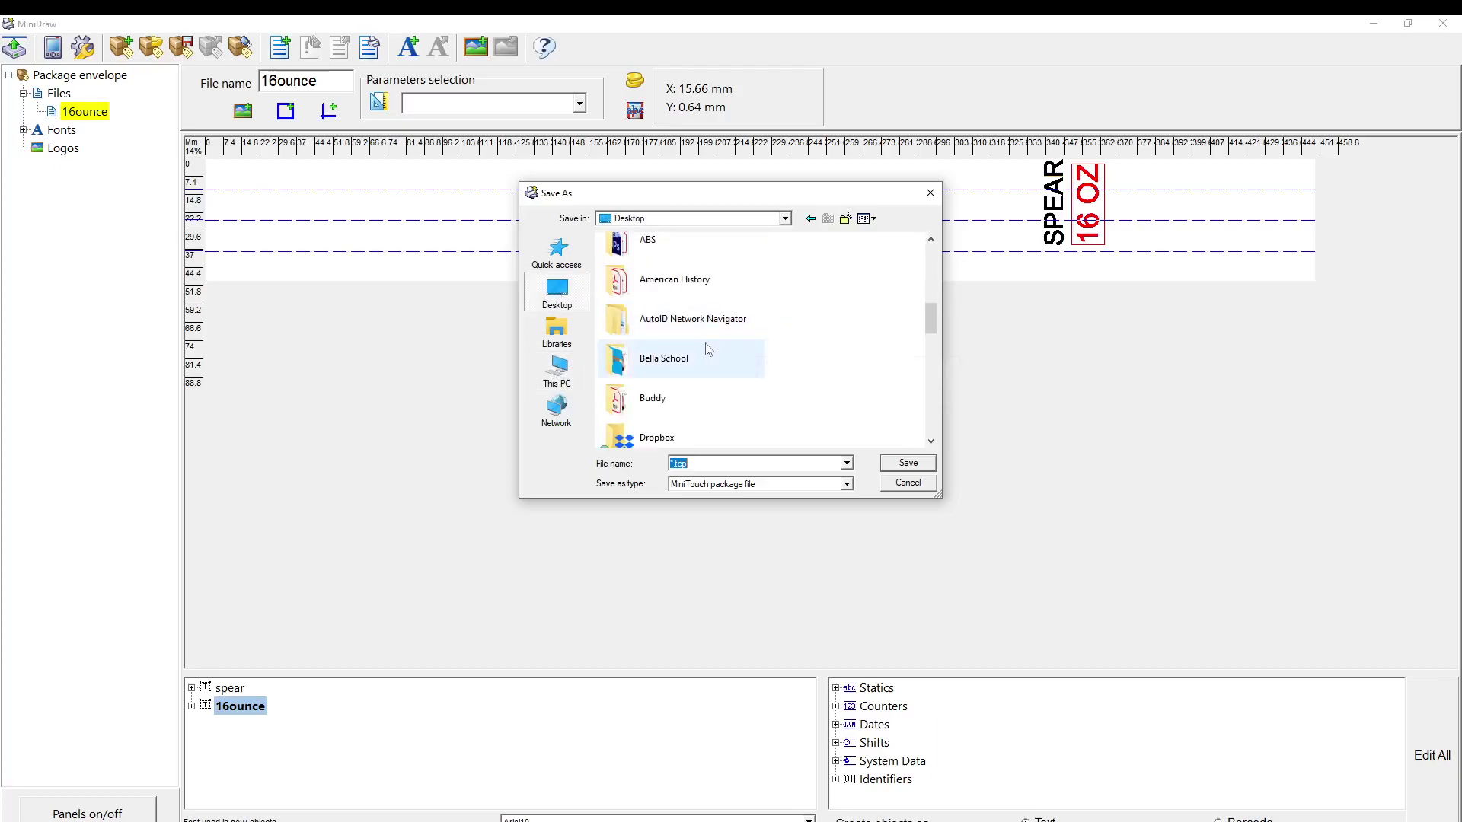
pyautogui.scroll(-2, 708, 346)
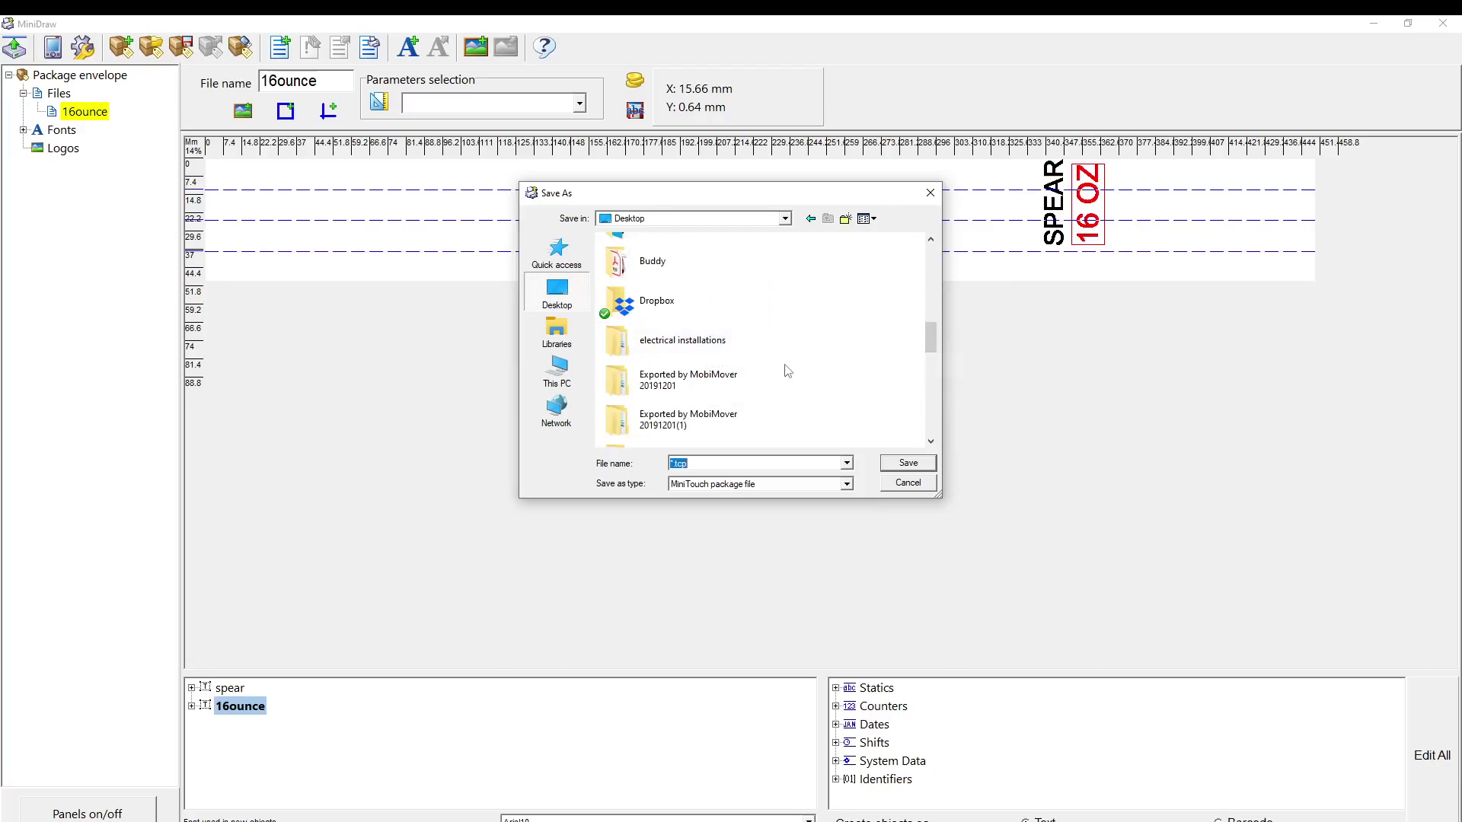
pyautogui.scroll(-3, 787, 371)
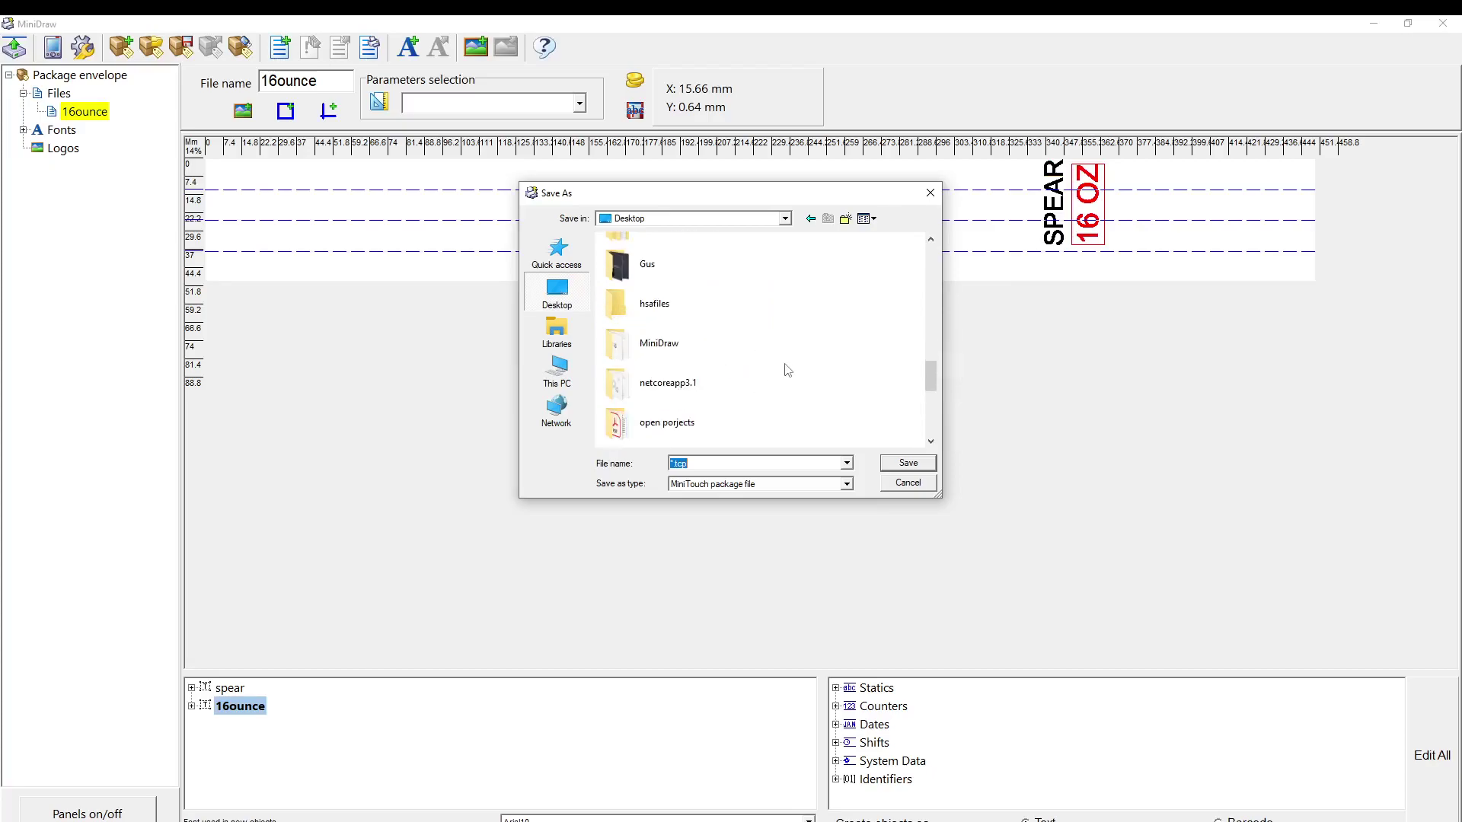
pyautogui.click(645, 306)
pyautogui.doubleClick(653, 309)
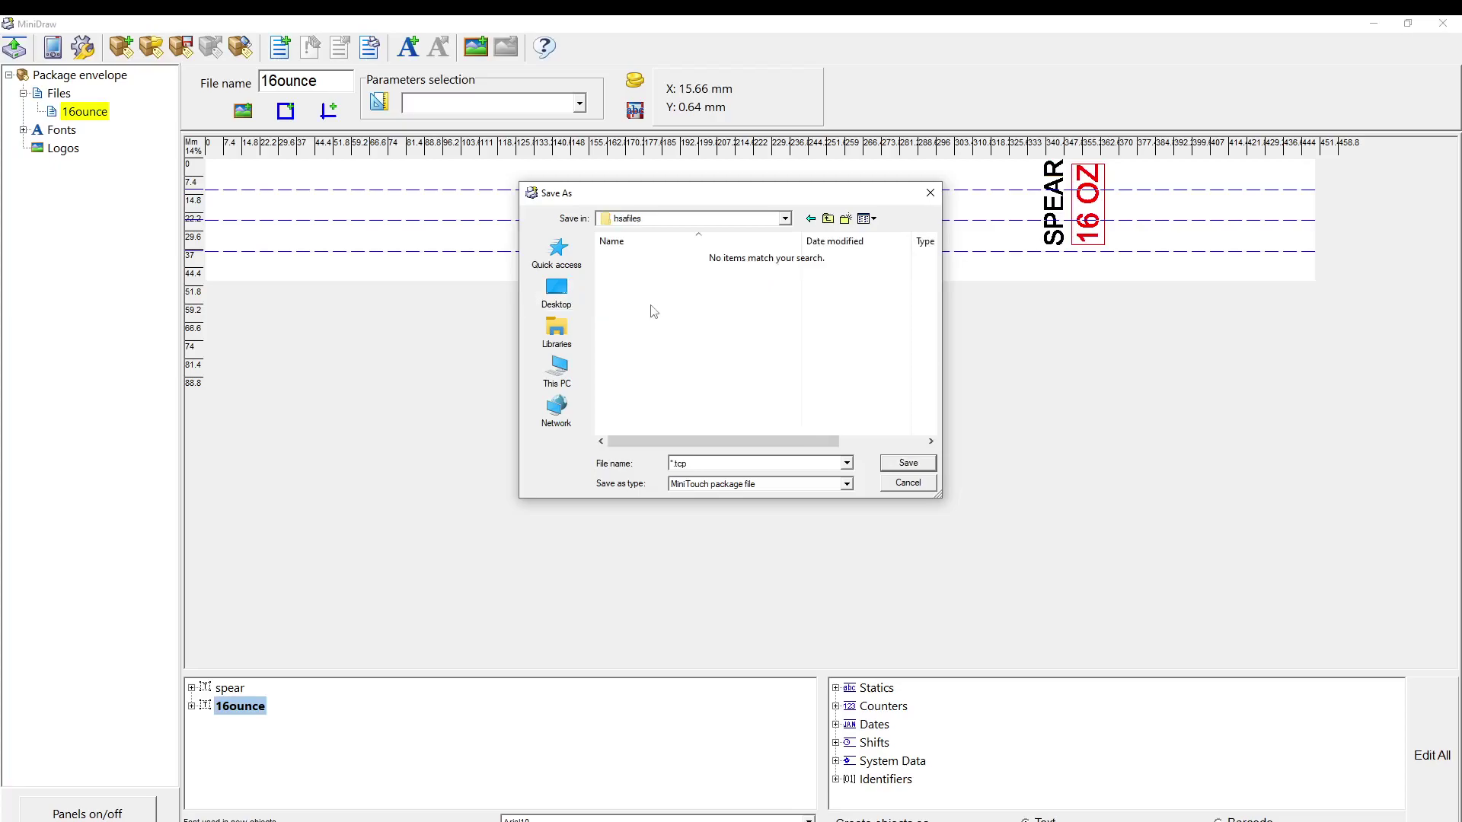
pyautogui.doubleClick(701, 463)
pyautogui.write('envelope')
pyautogui.click(909, 464)
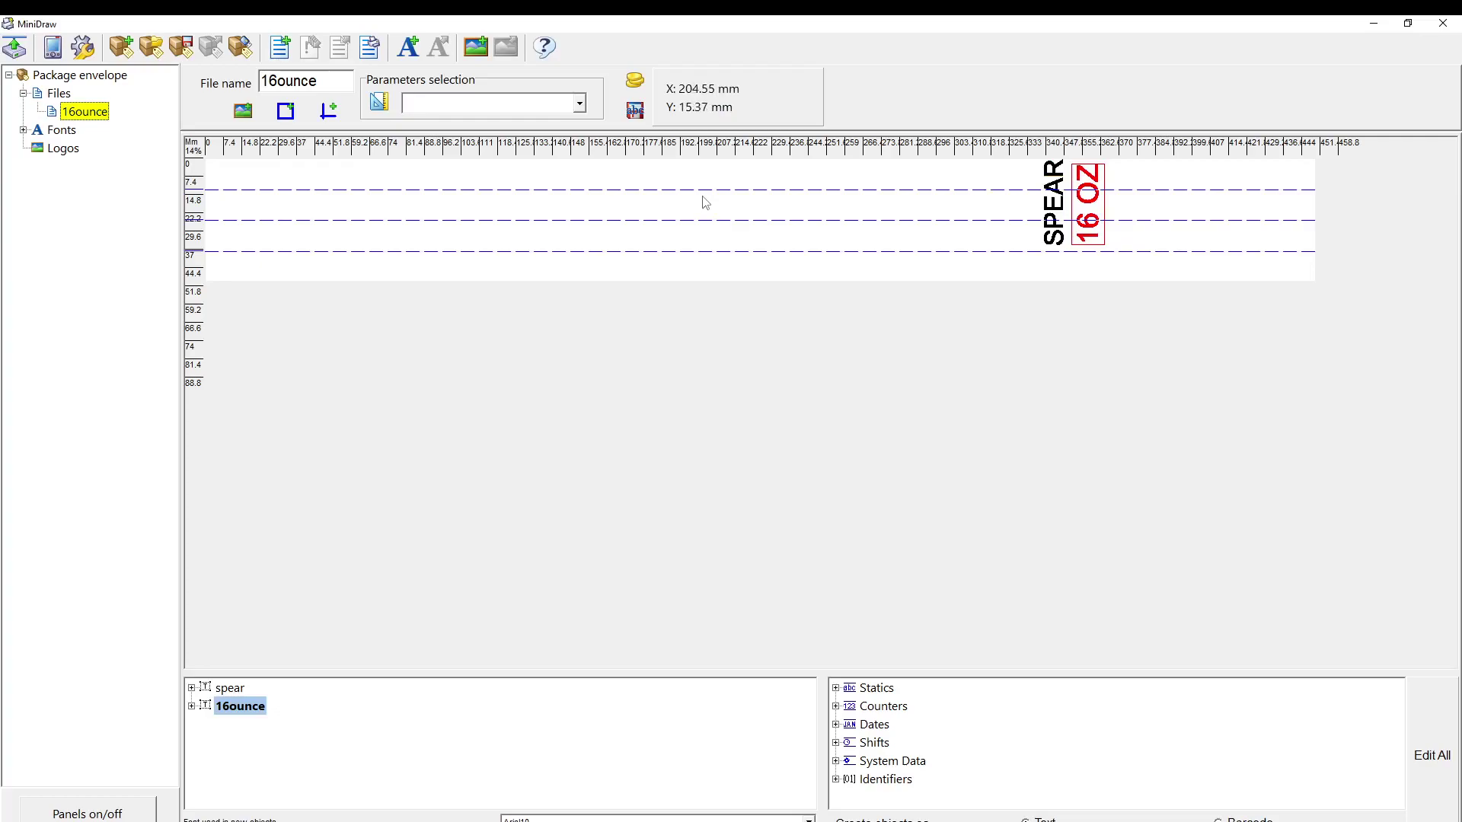
# Step: Review the Save fonts to USB option in the program settings, leave it enabled, and accept the settings
pyautogui.click(84, 48)
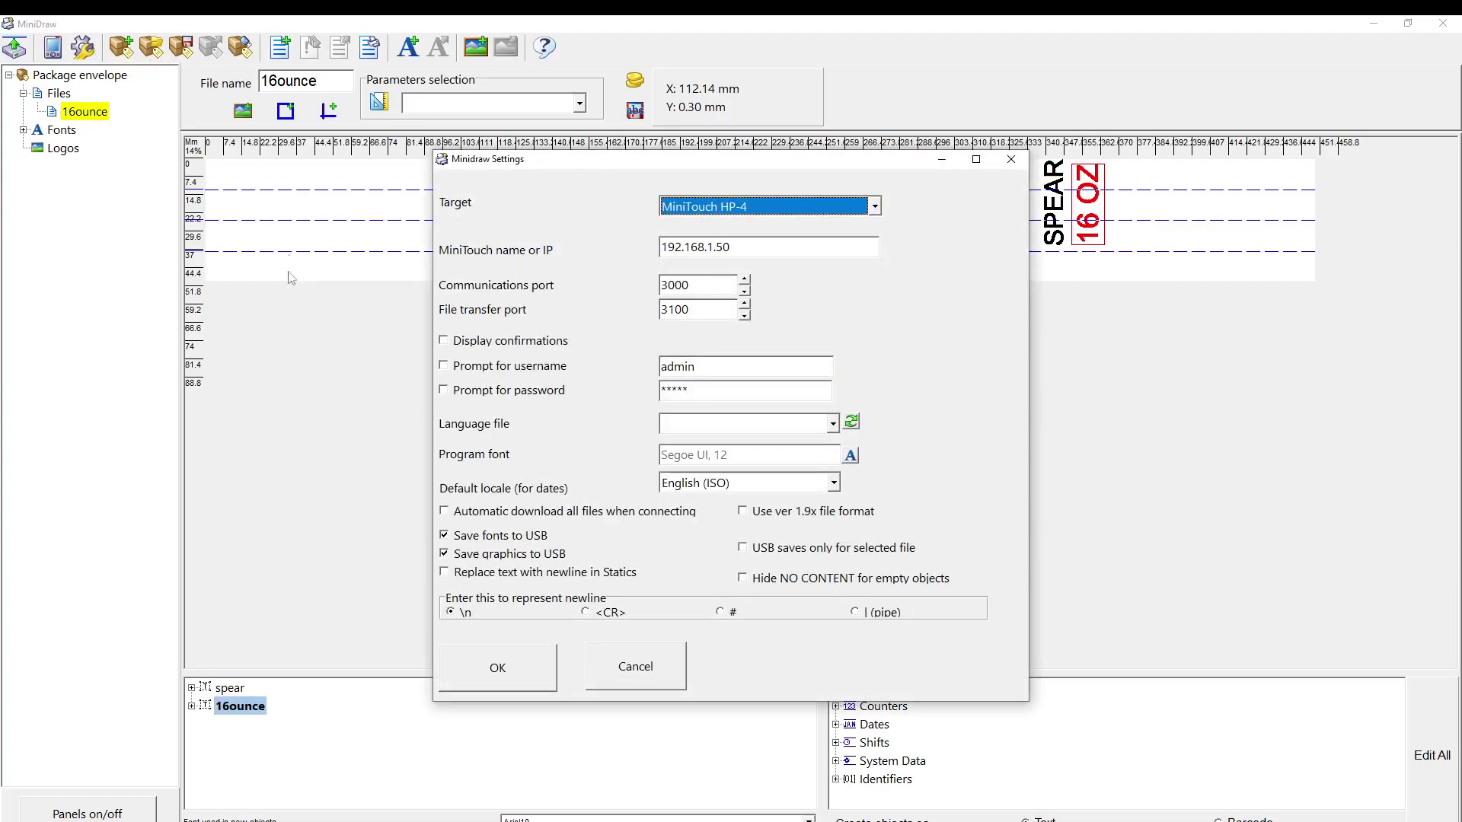
pyautogui.click(447, 536)
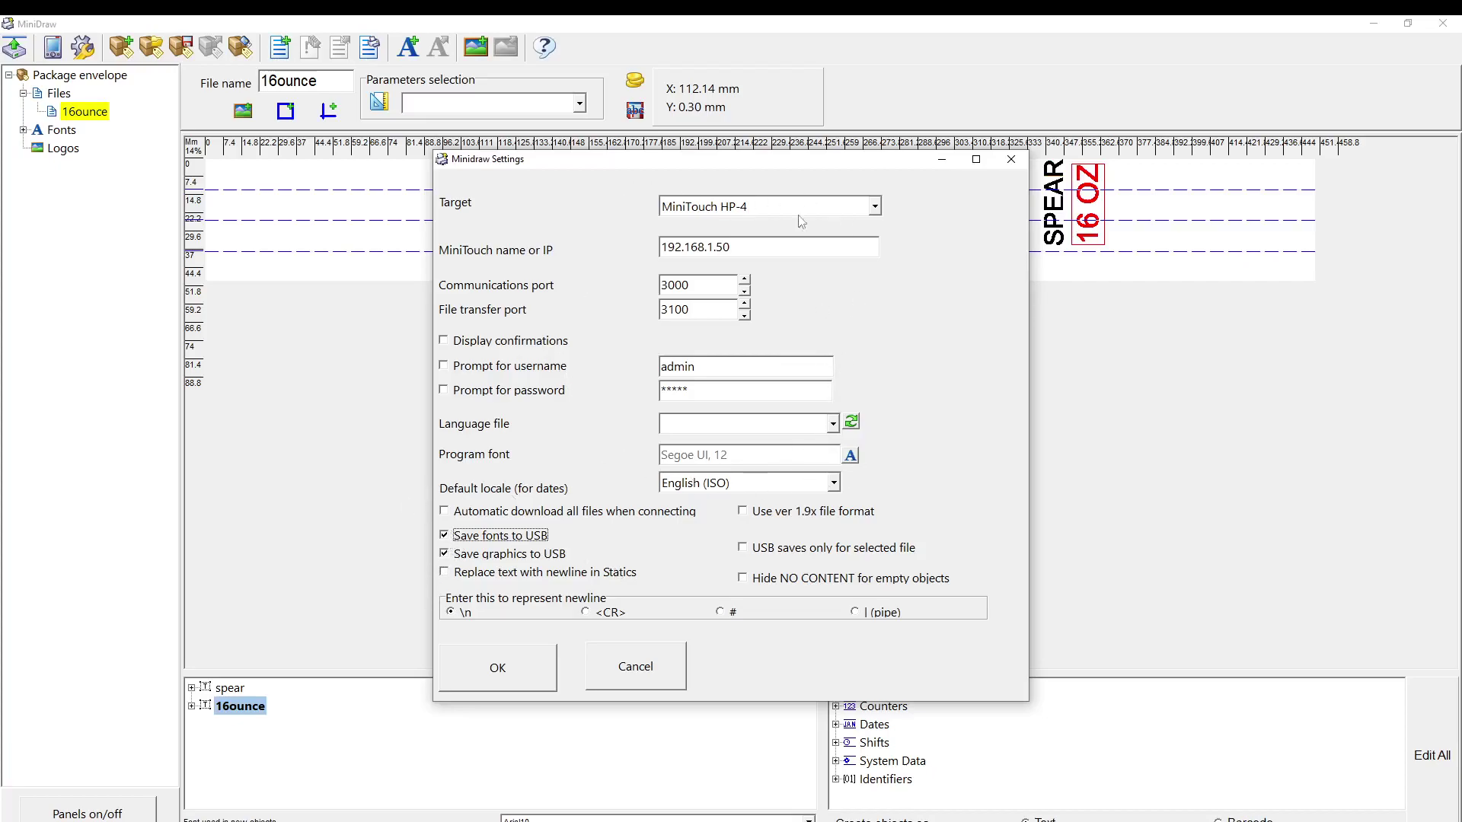
pyautogui.click(446, 537)
pyautogui.click(445, 541)
pyautogui.click(499, 668)
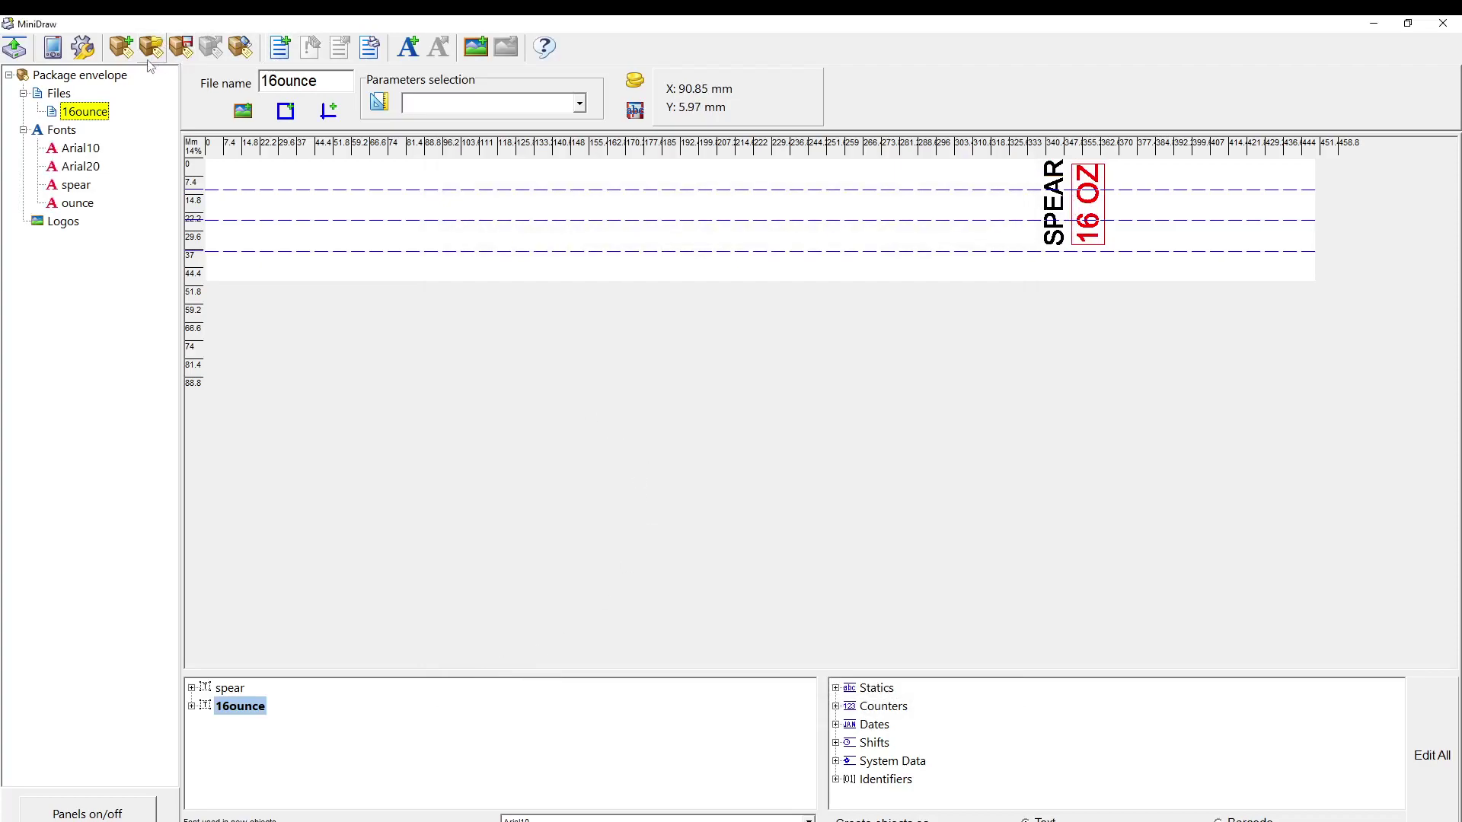
# Step: Start a USB package save, try the Keep it and Remove ALL switches for layout files, fonts and graphics, and proceed with their original settings
pyautogui.click(239, 51)
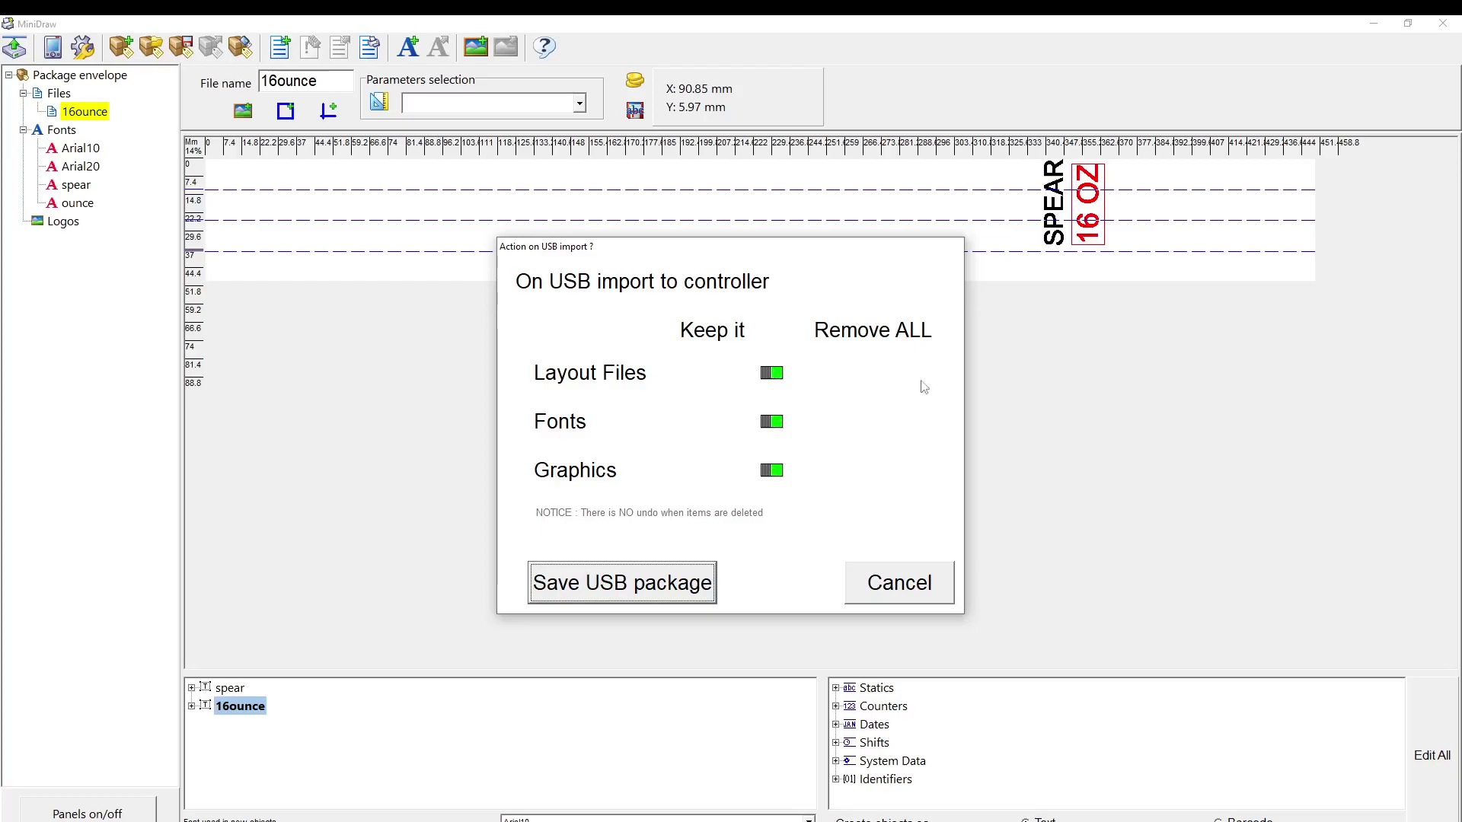
pyautogui.click(777, 379)
pyautogui.click(779, 424)
pyautogui.click(776, 475)
pyautogui.click(774, 477)
pyautogui.click(776, 426)
pyautogui.click(771, 376)
pyautogui.click(774, 425)
pyautogui.click(775, 426)
pyautogui.click(651, 583)
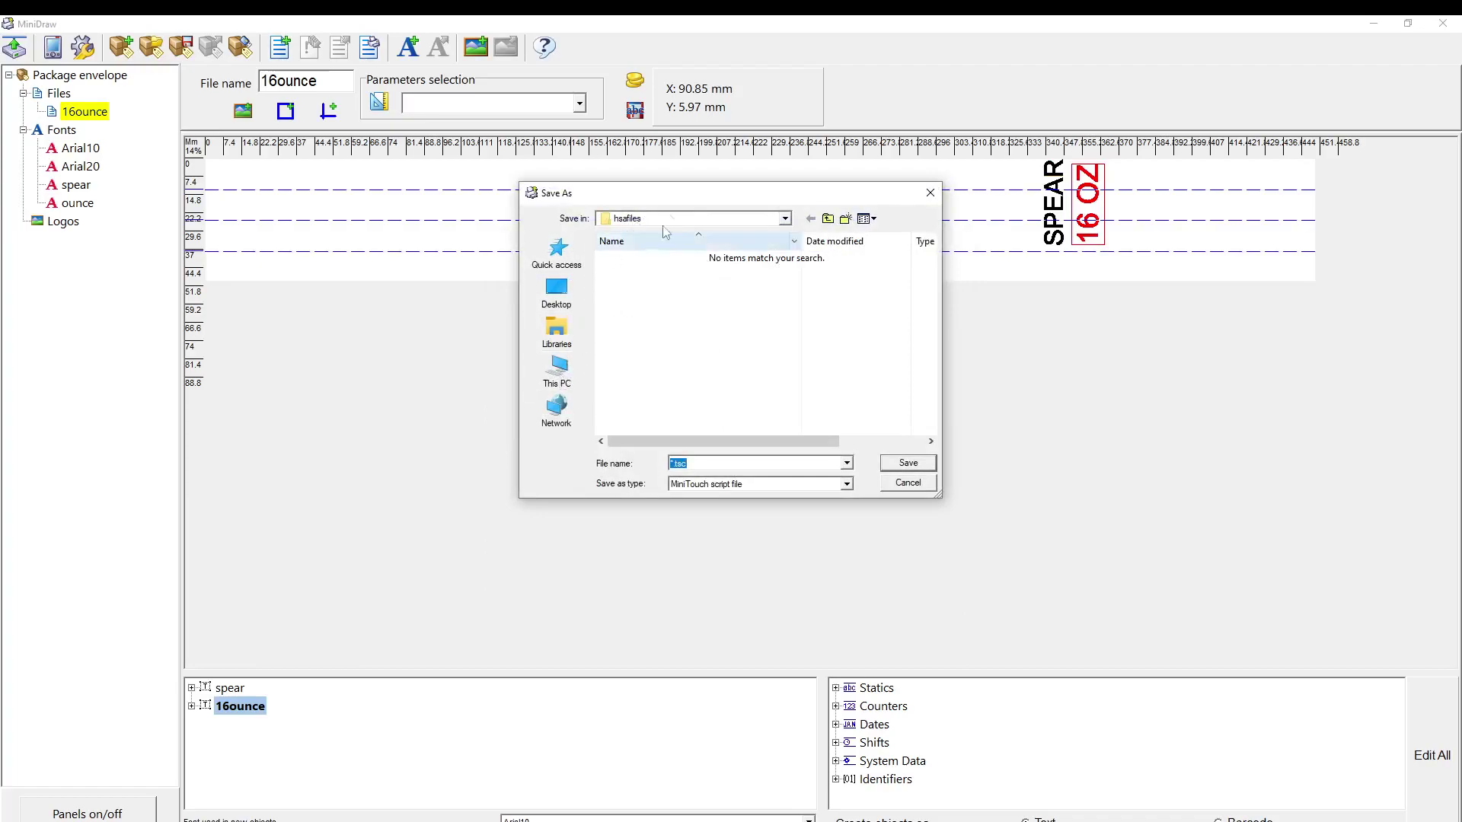
# Step: Save the USB package script under the name envelopes on USB DISK (F:)
pyautogui.click(564, 374)
pyautogui.scroll(-5, 662, 381)
pyautogui.doubleClick(659, 386)
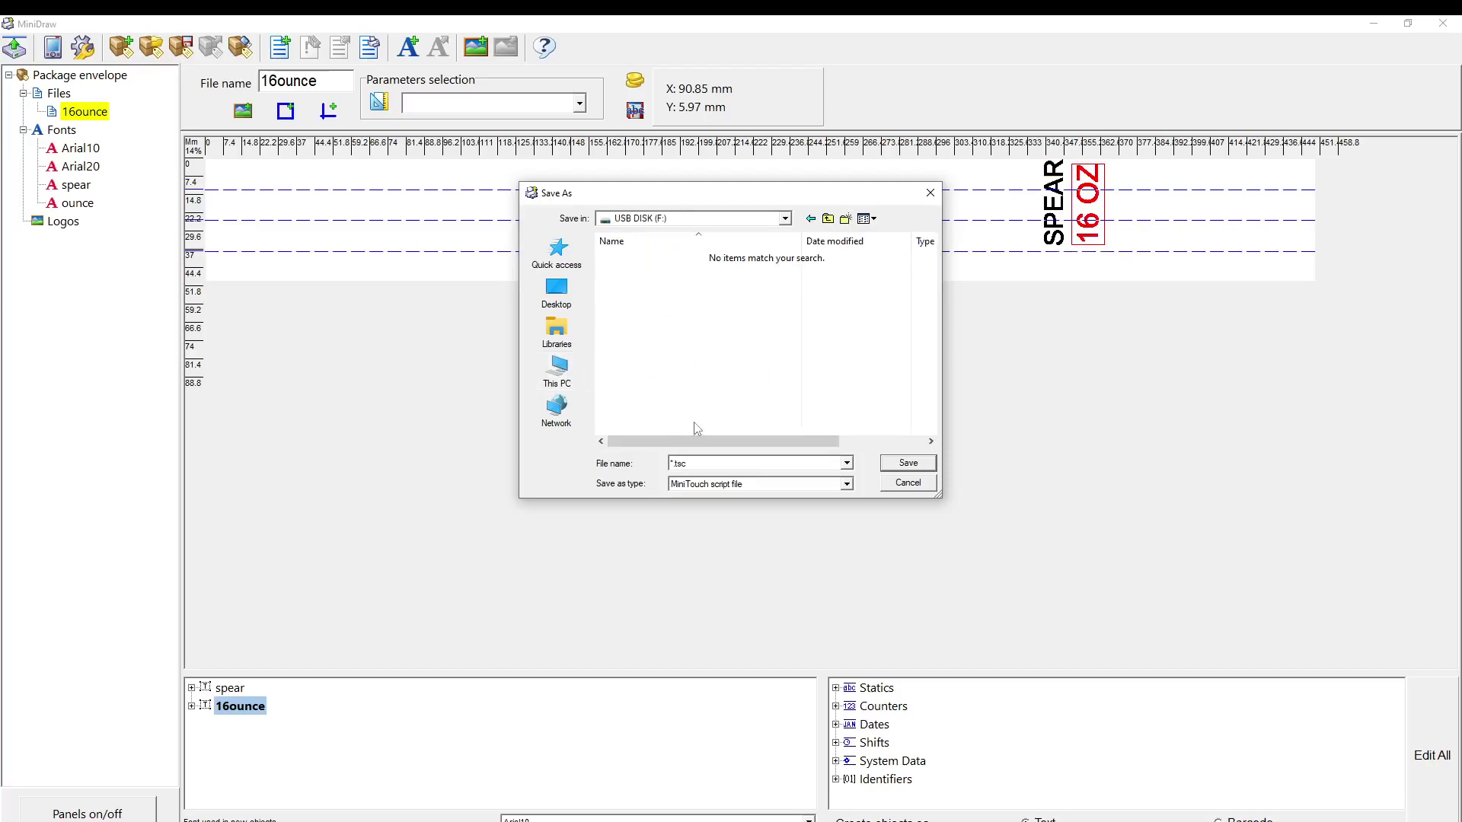
pyautogui.doubleClick(721, 464)
pyautogui.write('envelopes')
pyautogui.click(908, 464)
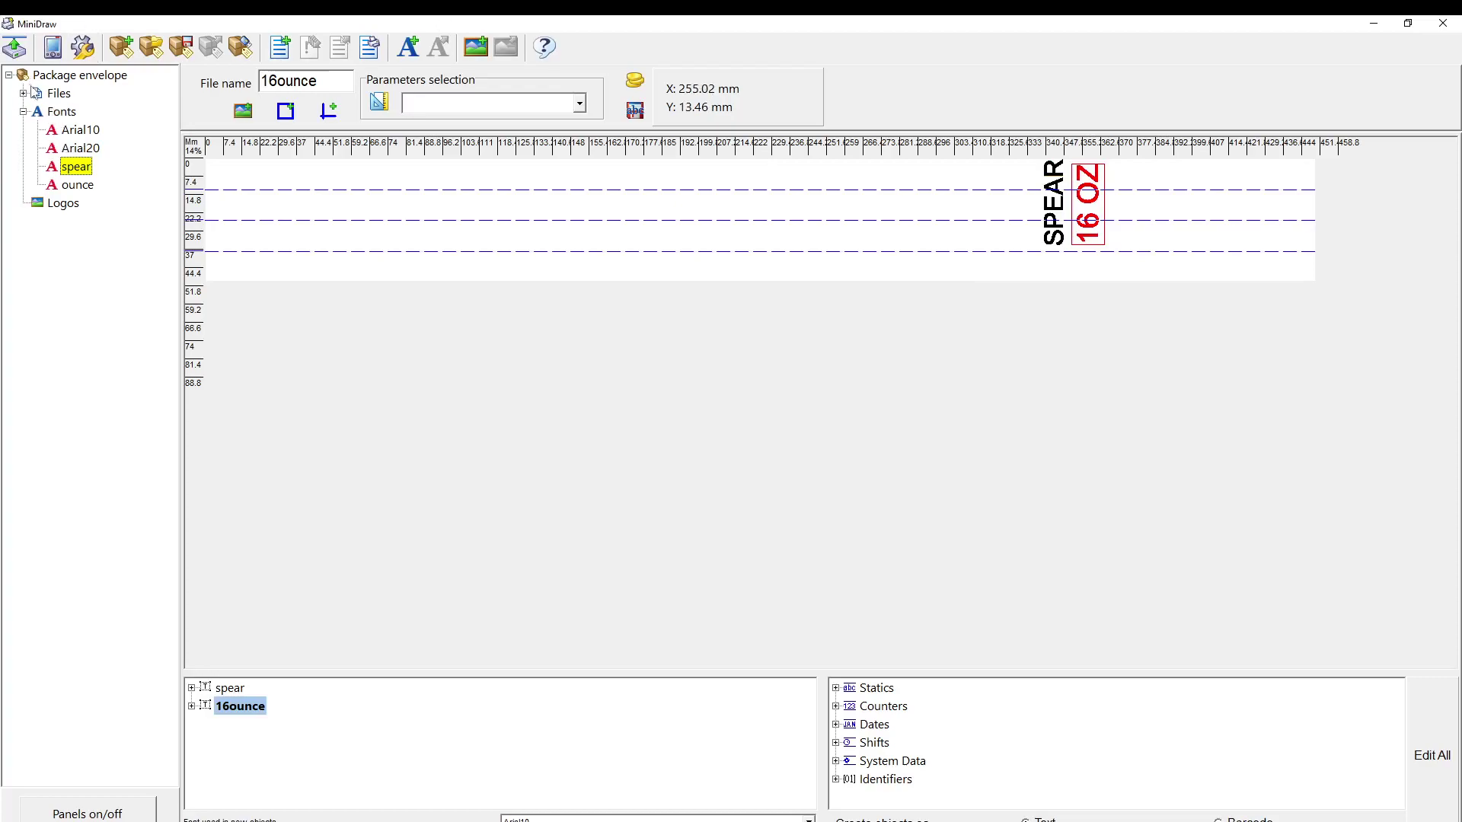
# Step: Expand the package's files and reopen the 16ounce layout
pyautogui.click(23, 92)
pyautogui.click(83, 112)
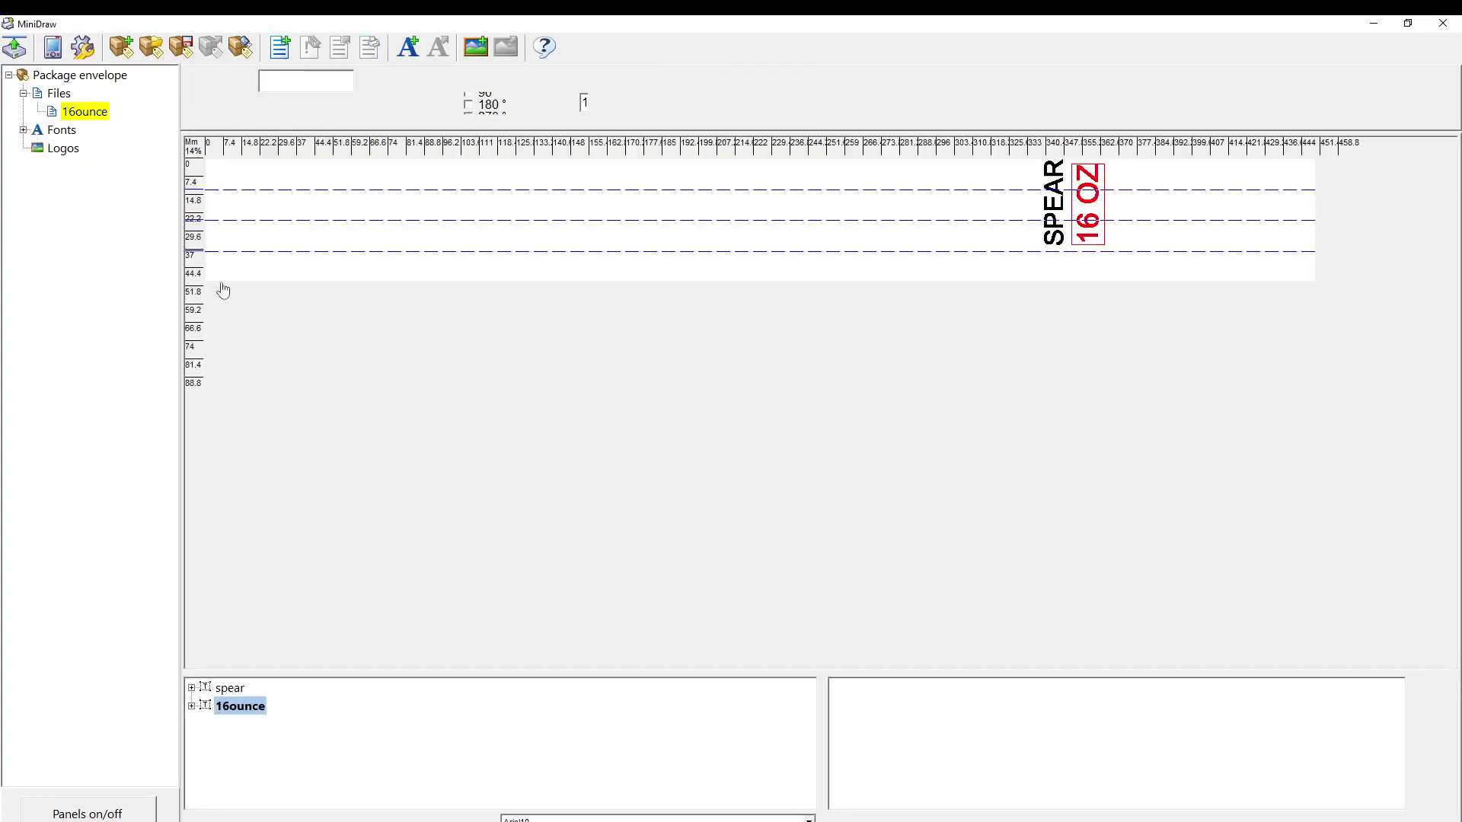